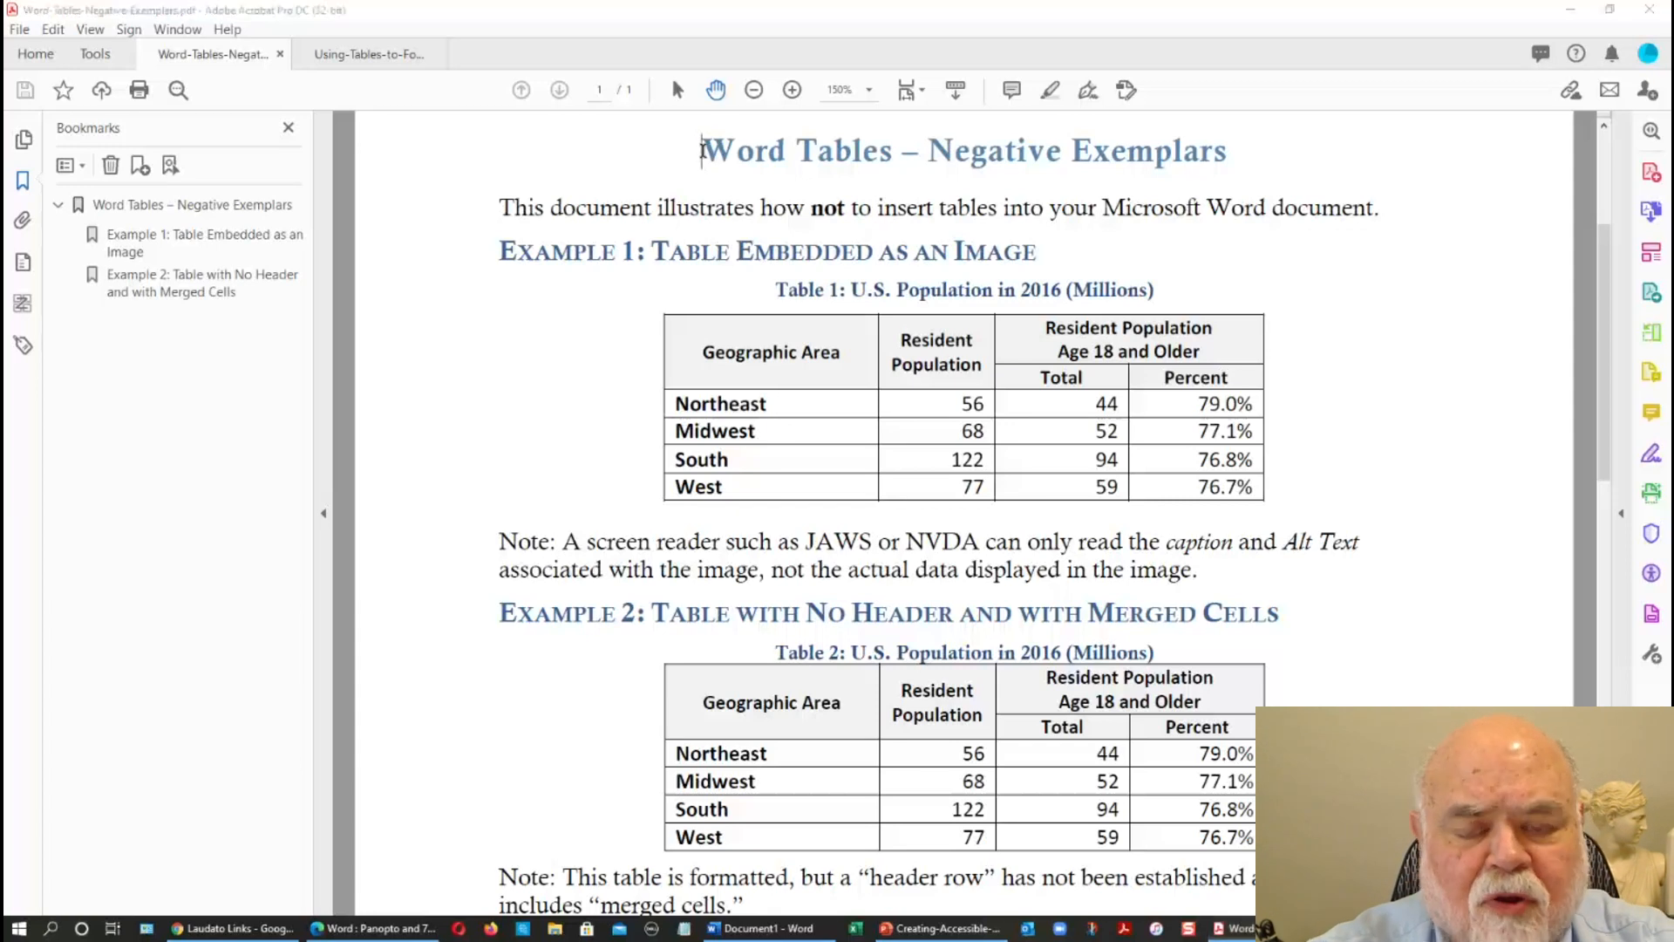
# Switch from the PDF to the Document1 window in Word.
pyautogui.hotkey('ctrl', 'alt', 'n')
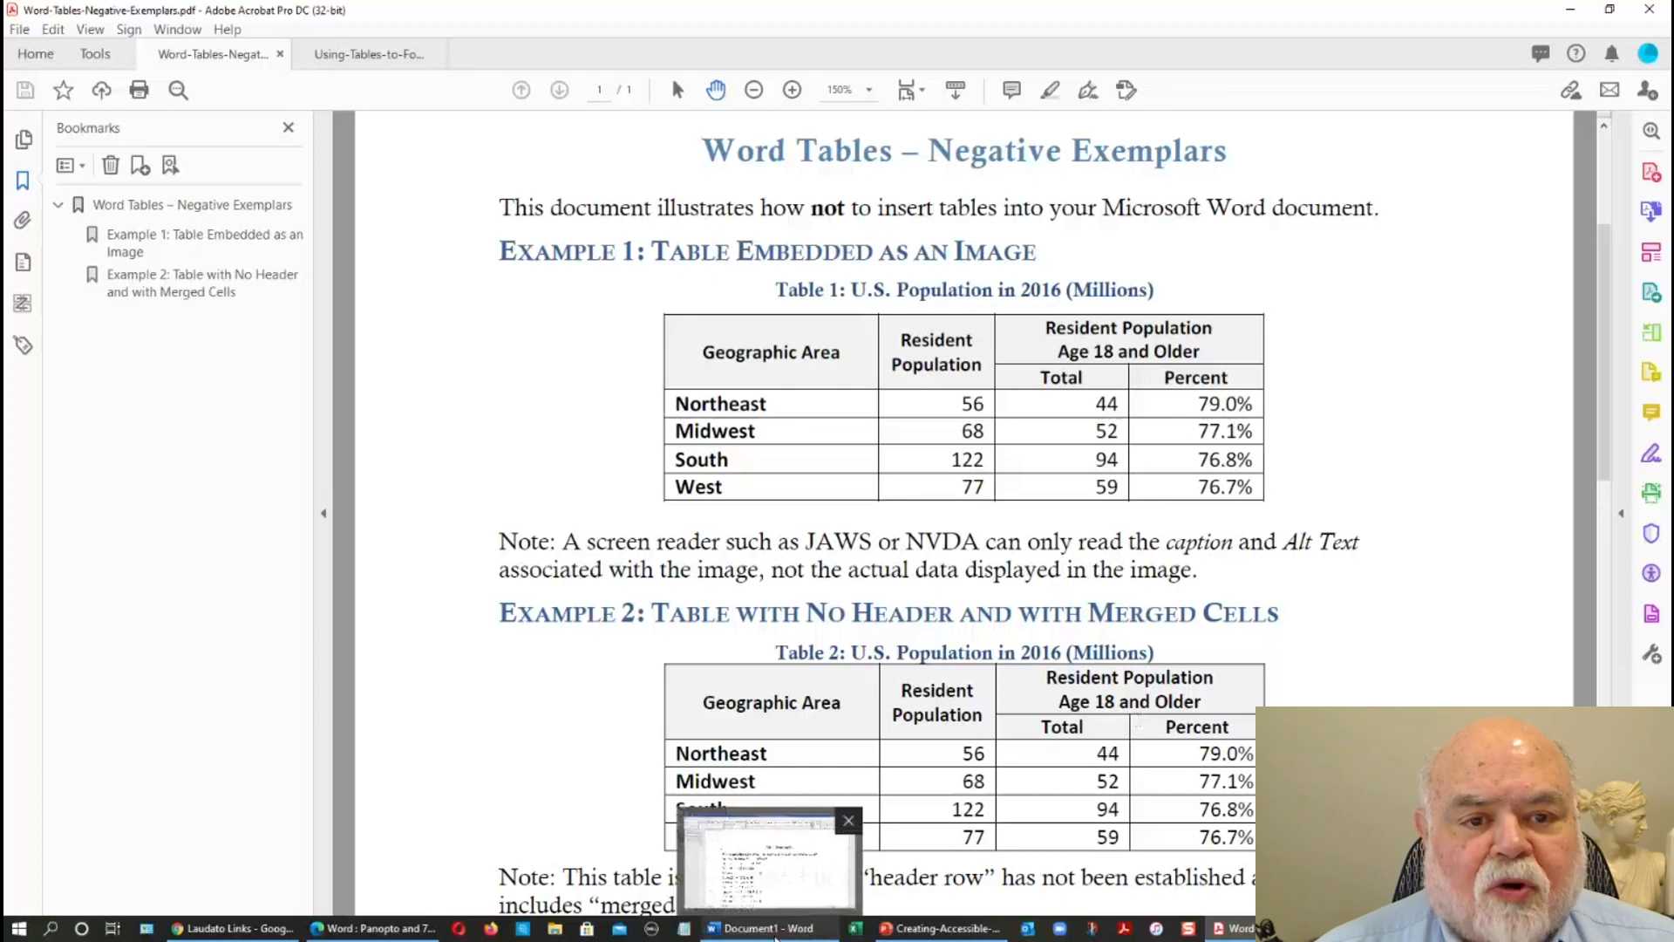
pyautogui.click(776, 935)
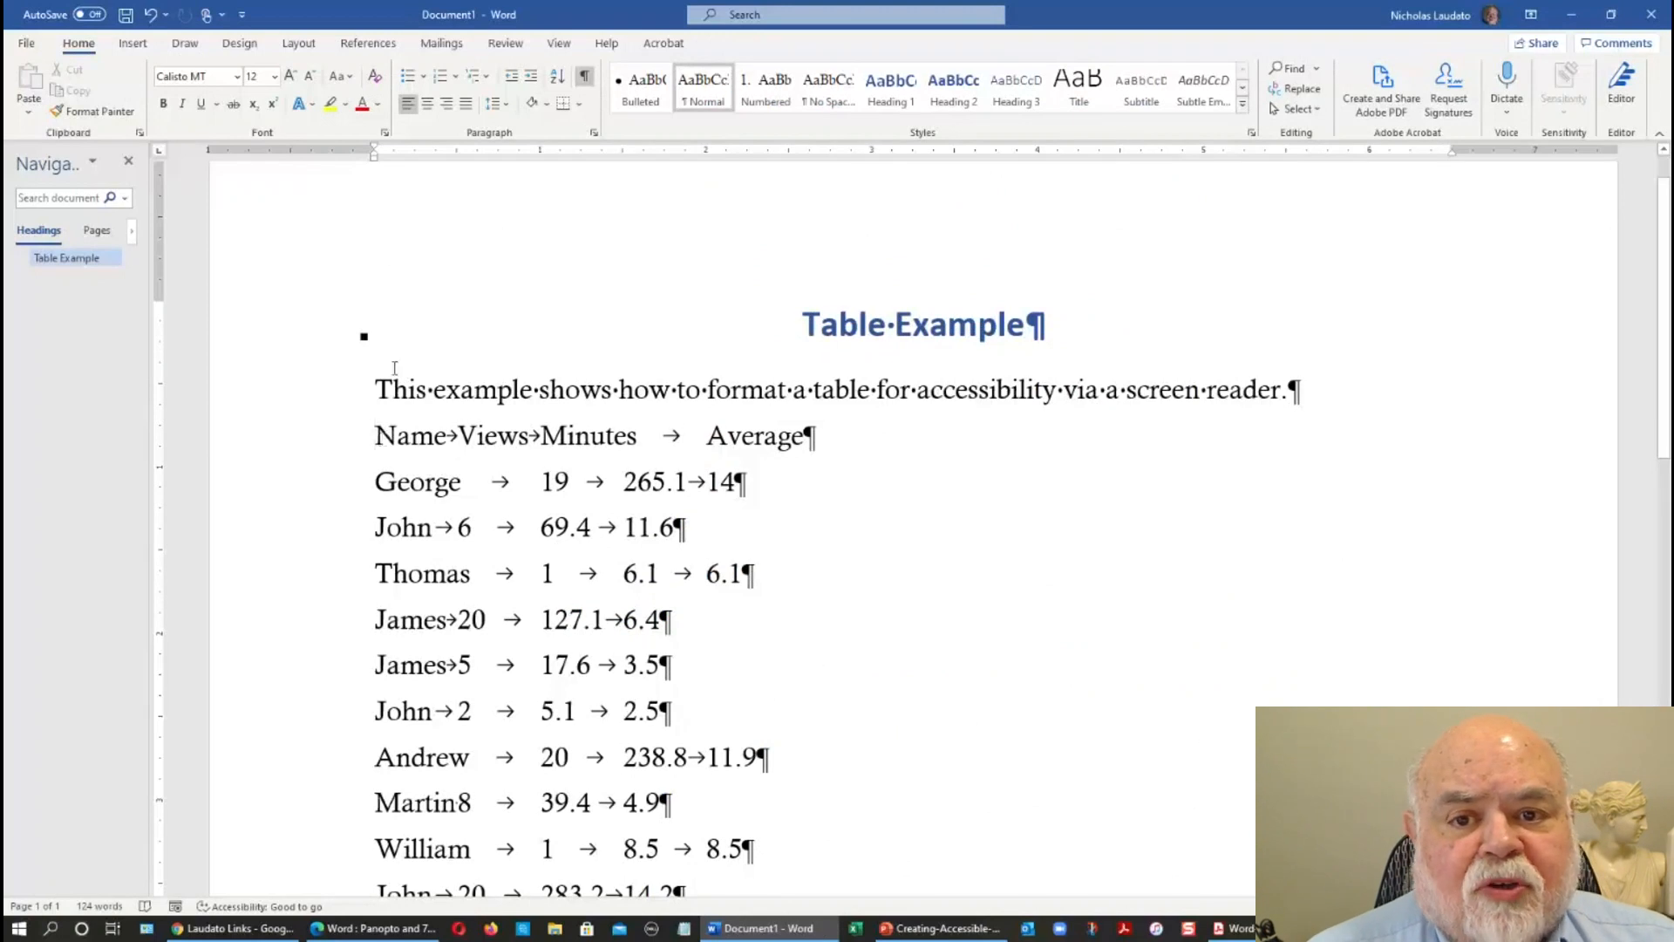
# Convert the tab-separated lines from the Name heading line through the Theodore line into a four-column table, separating text at tabs.
pyautogui.click(132, 45)
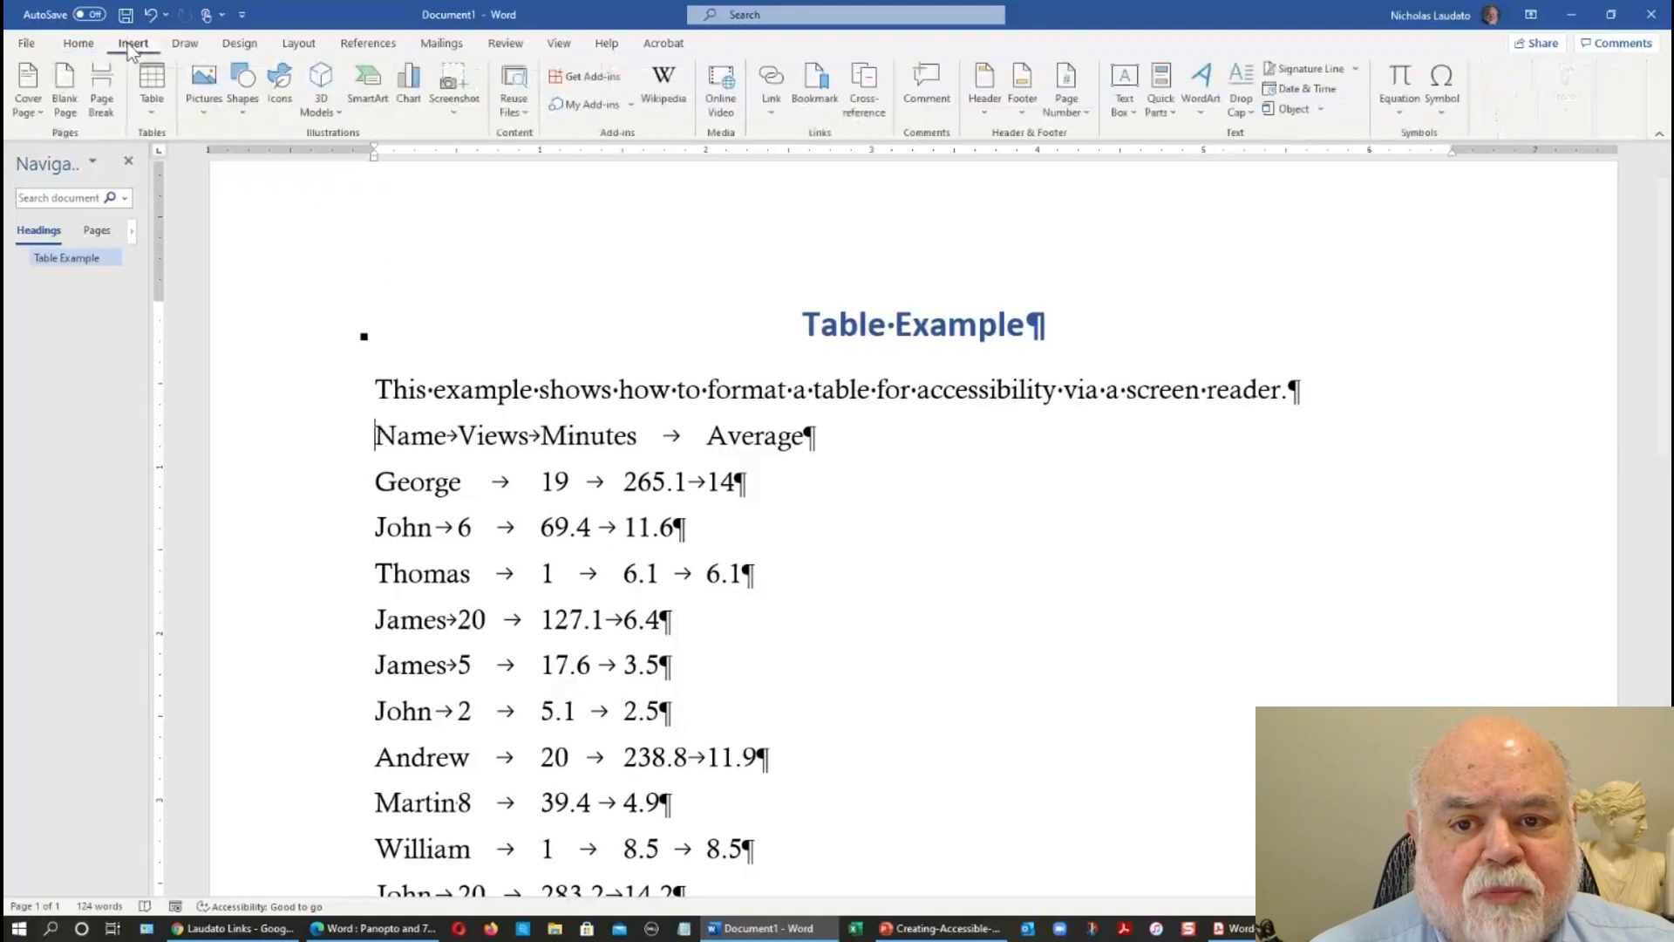
pyautogui.click(150, 112)
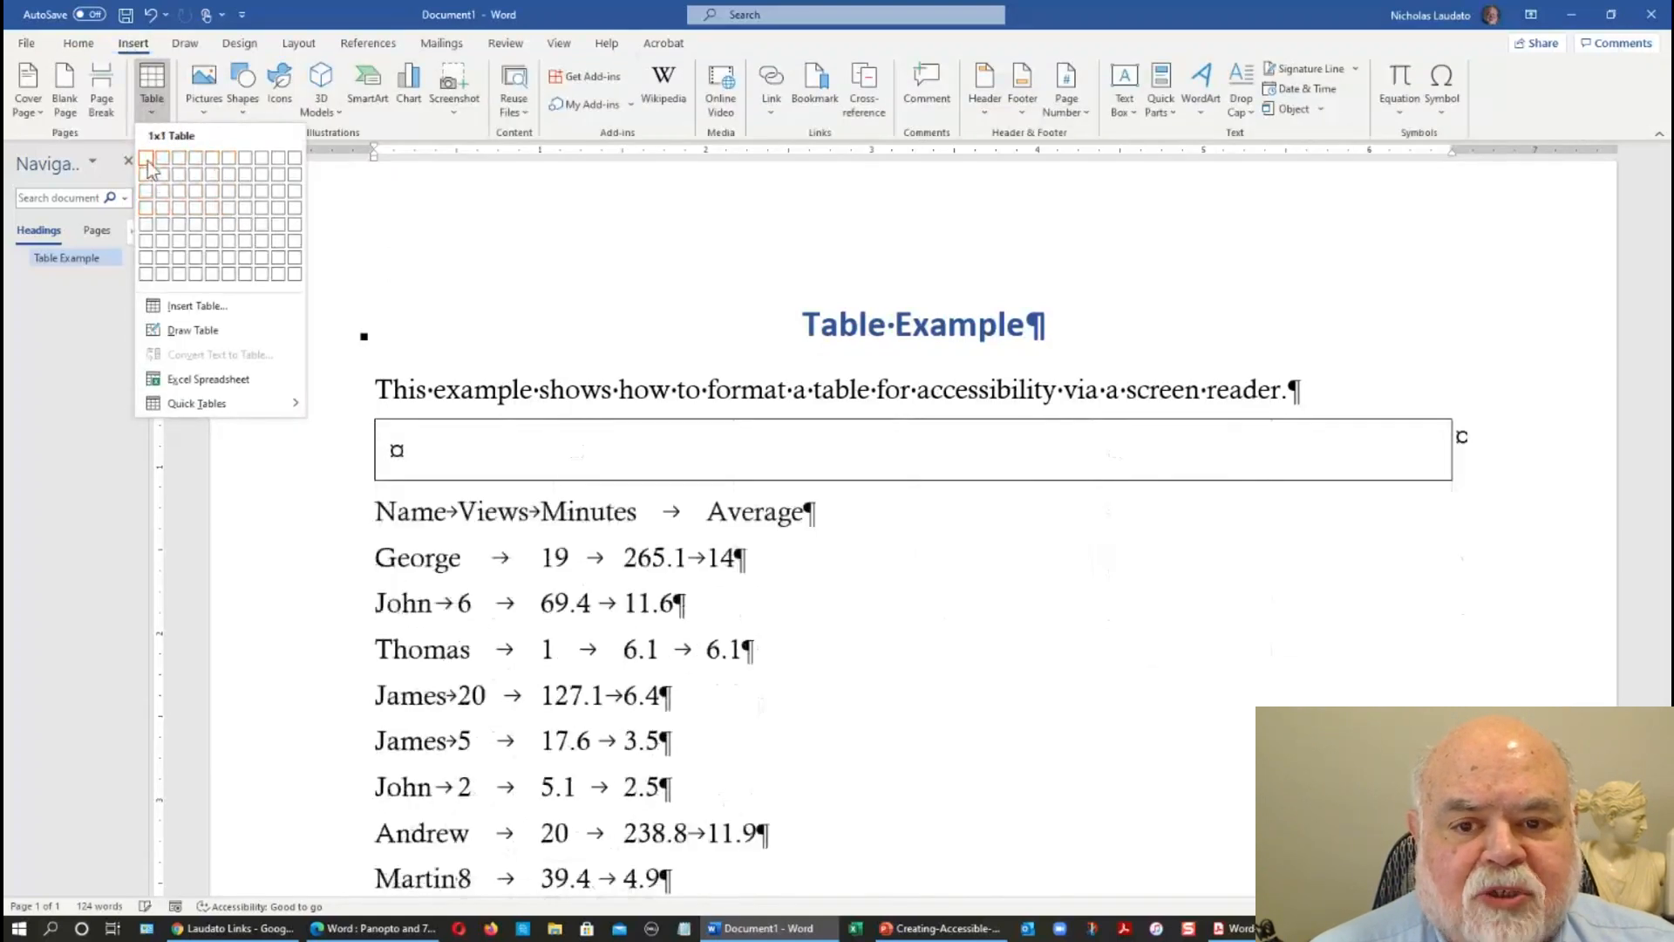
pyautogui.click(318, 12)
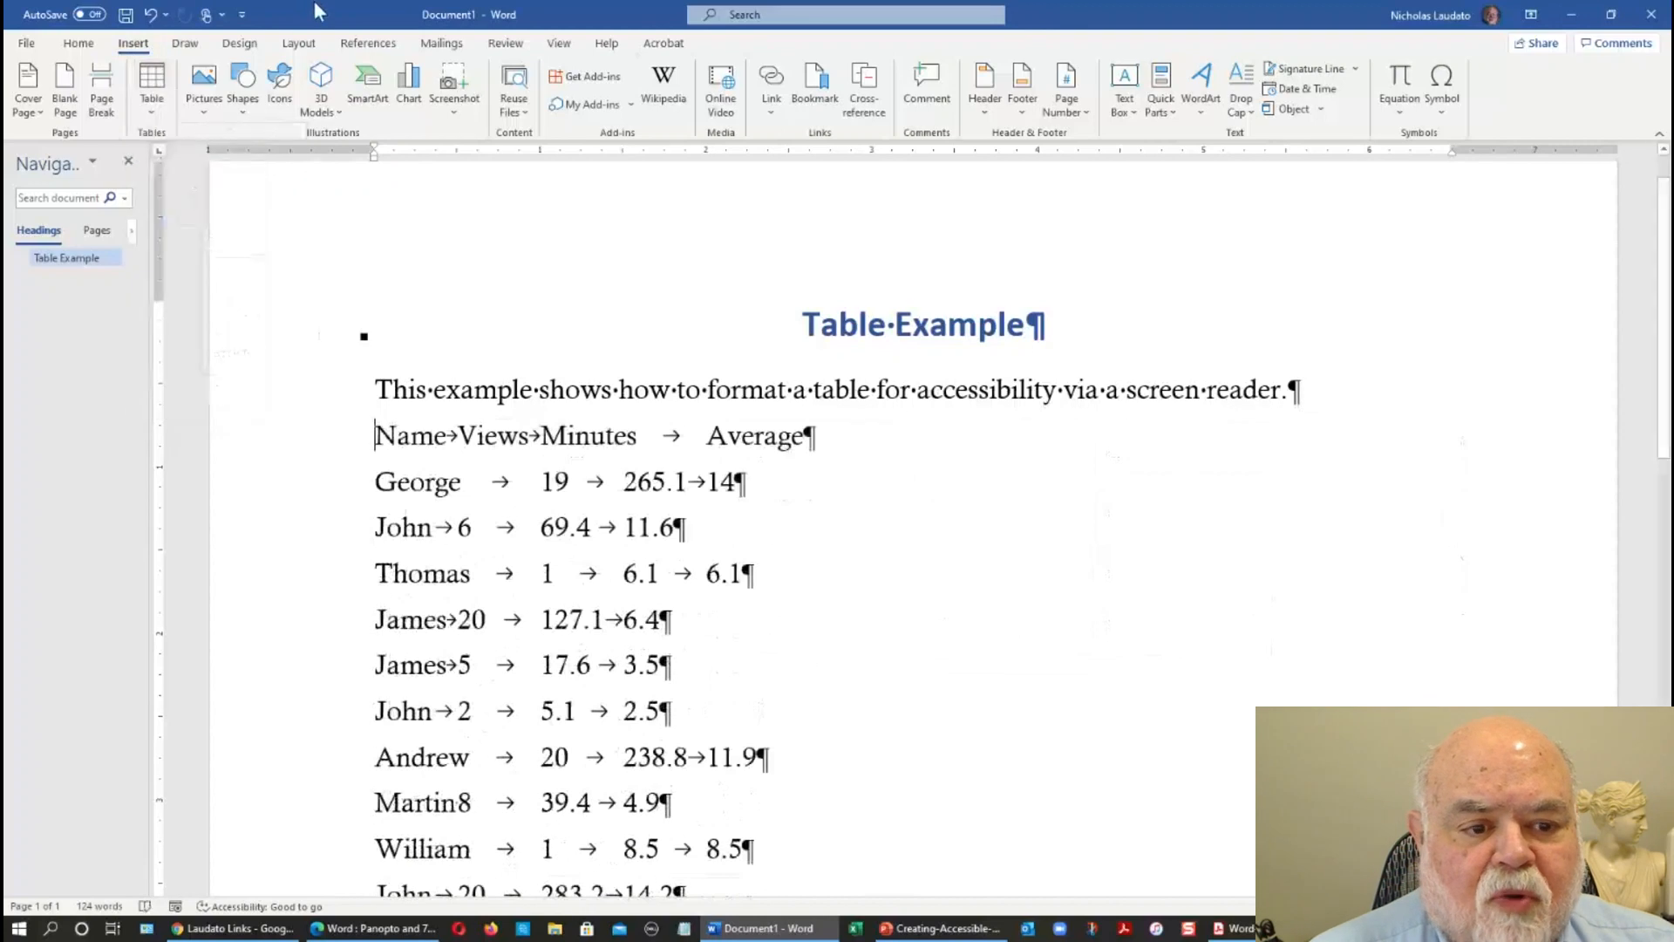
pyautogui.click(335, 436)
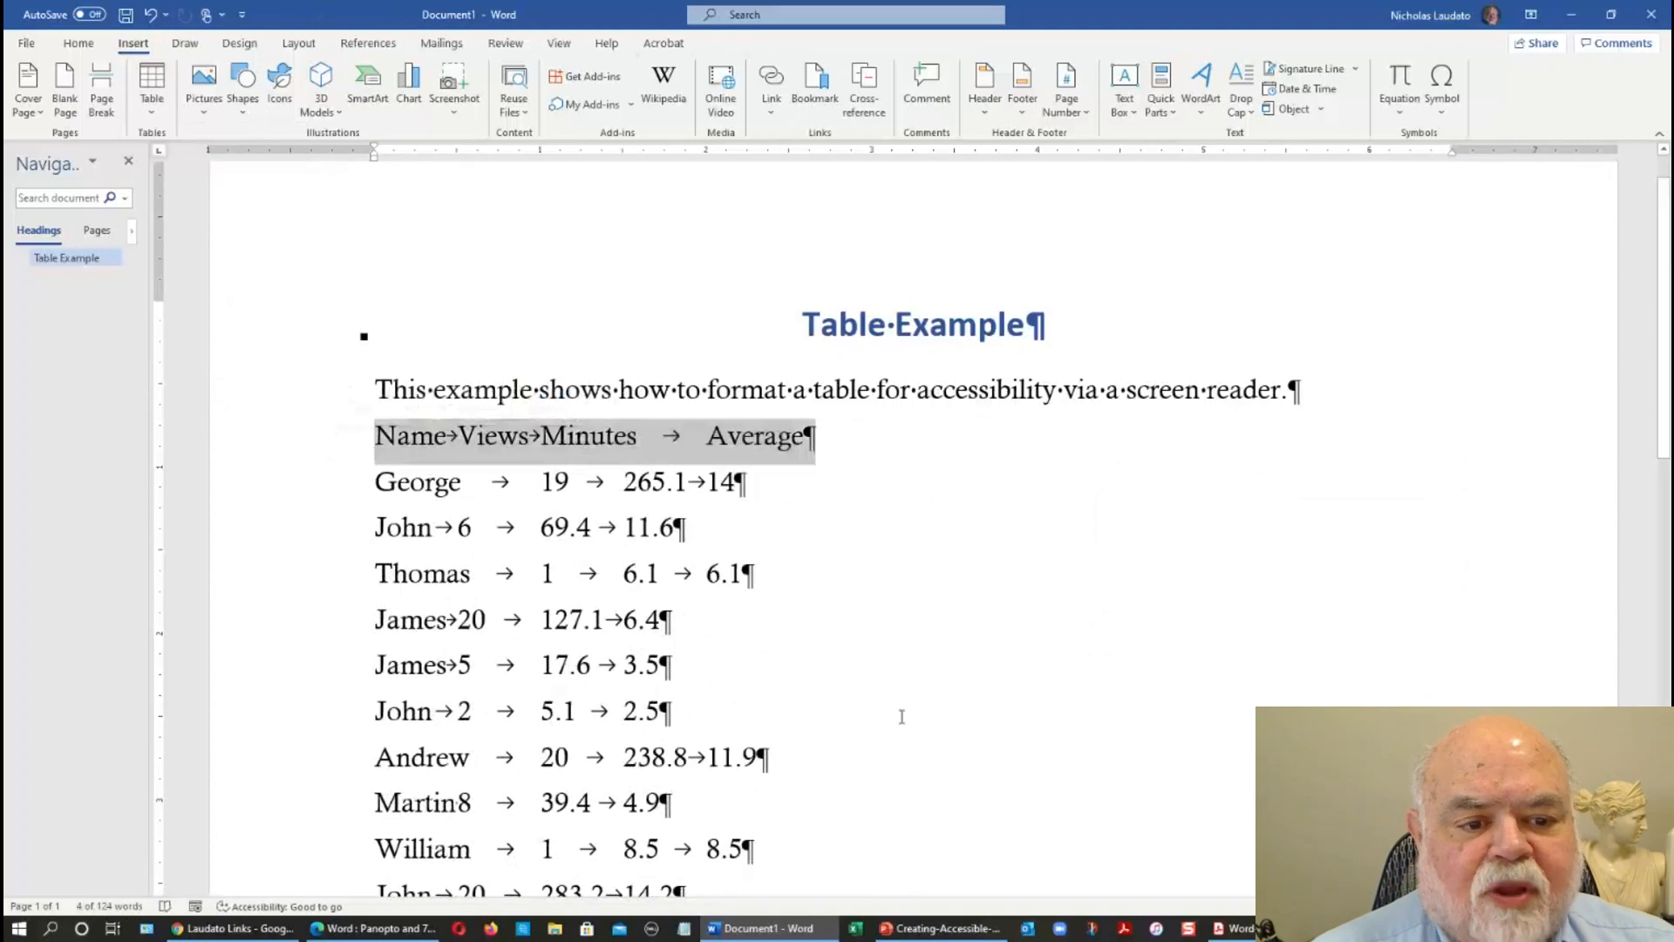
pyautogui.scroll(-8, 901, 716)
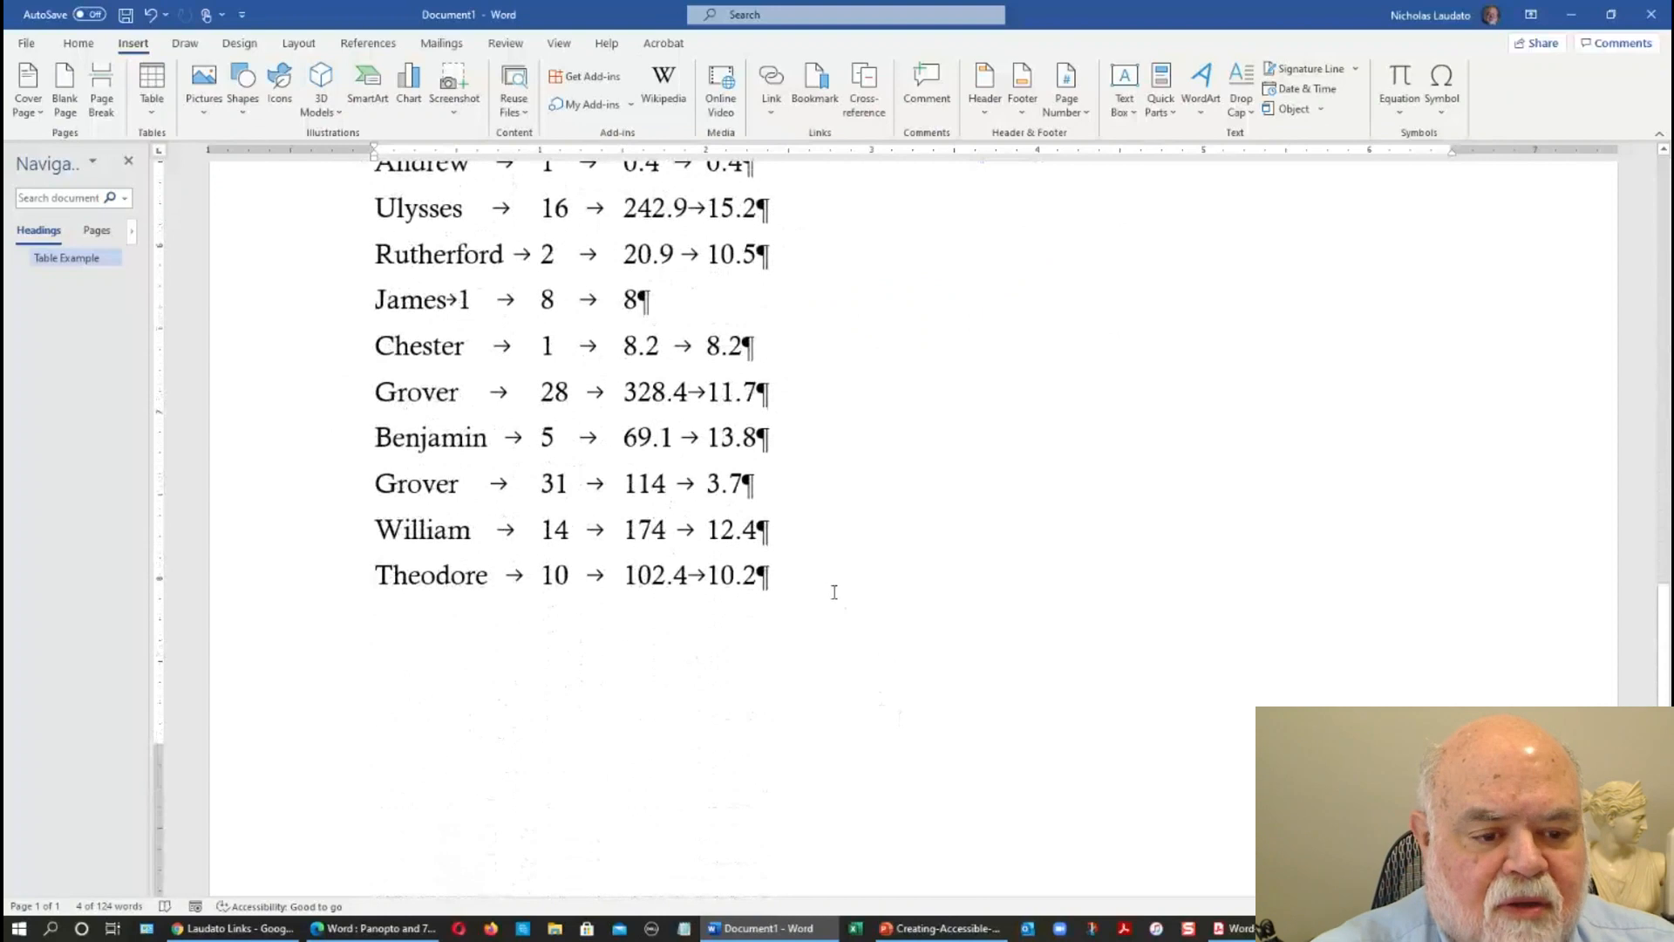
pyautogui.keyDown('shift'); pyautogui.click(834, 587); pyautogui.keyUp('shift')
pyautogui.scroll(8, 693, 594)
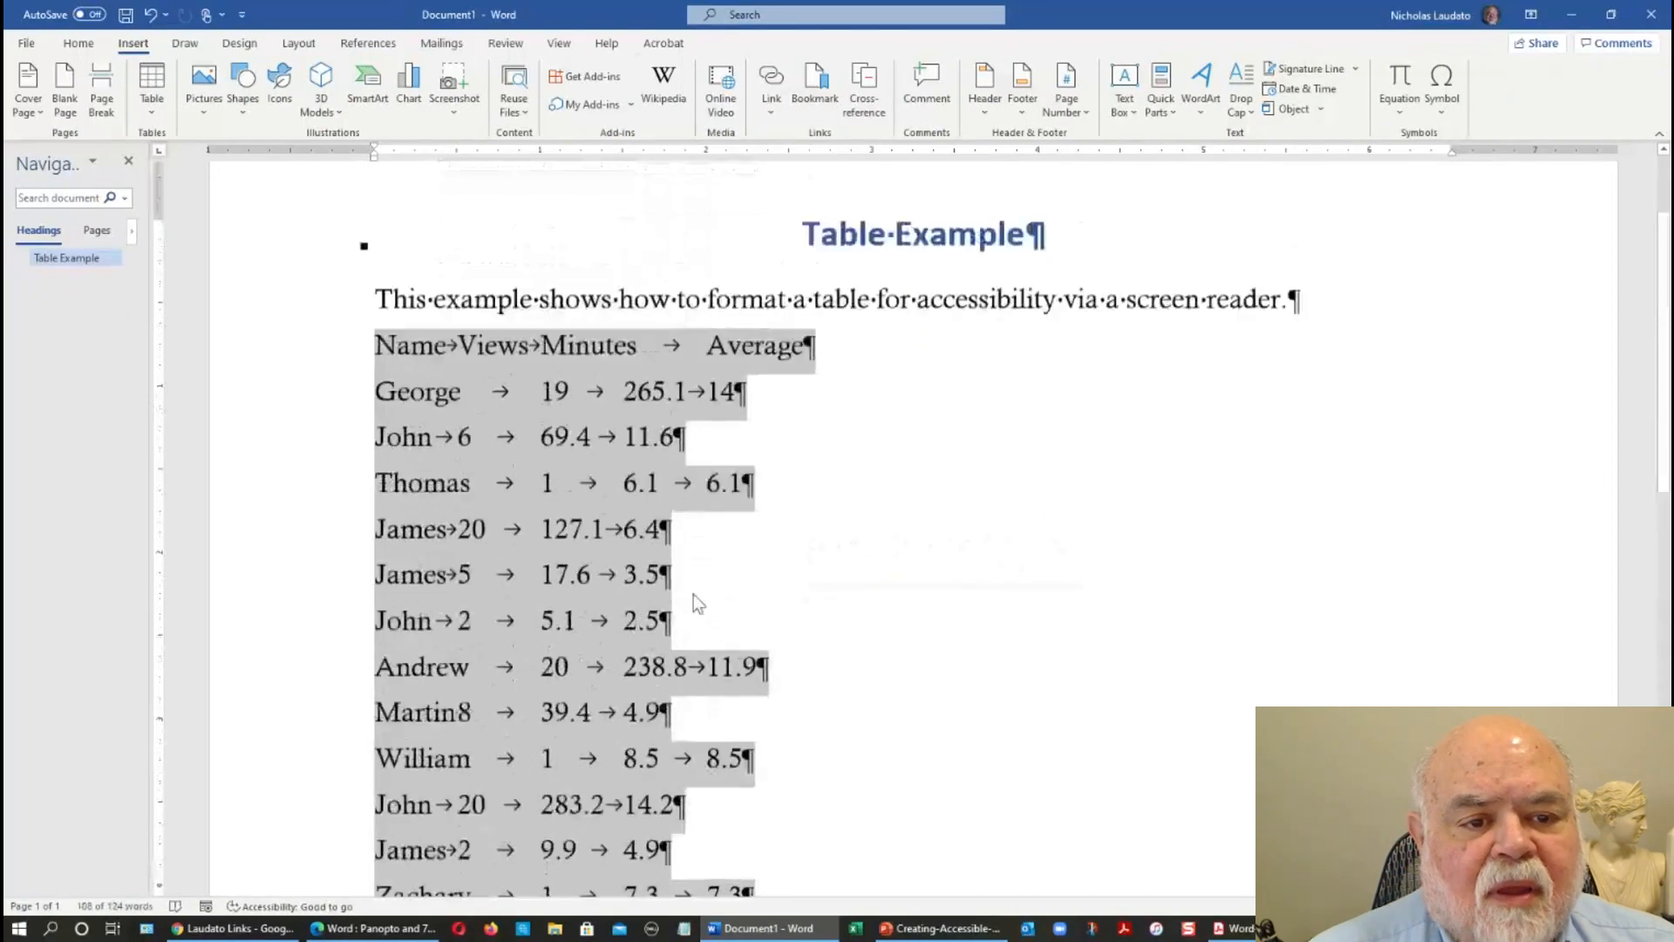
pyautogui.click(153, 103)
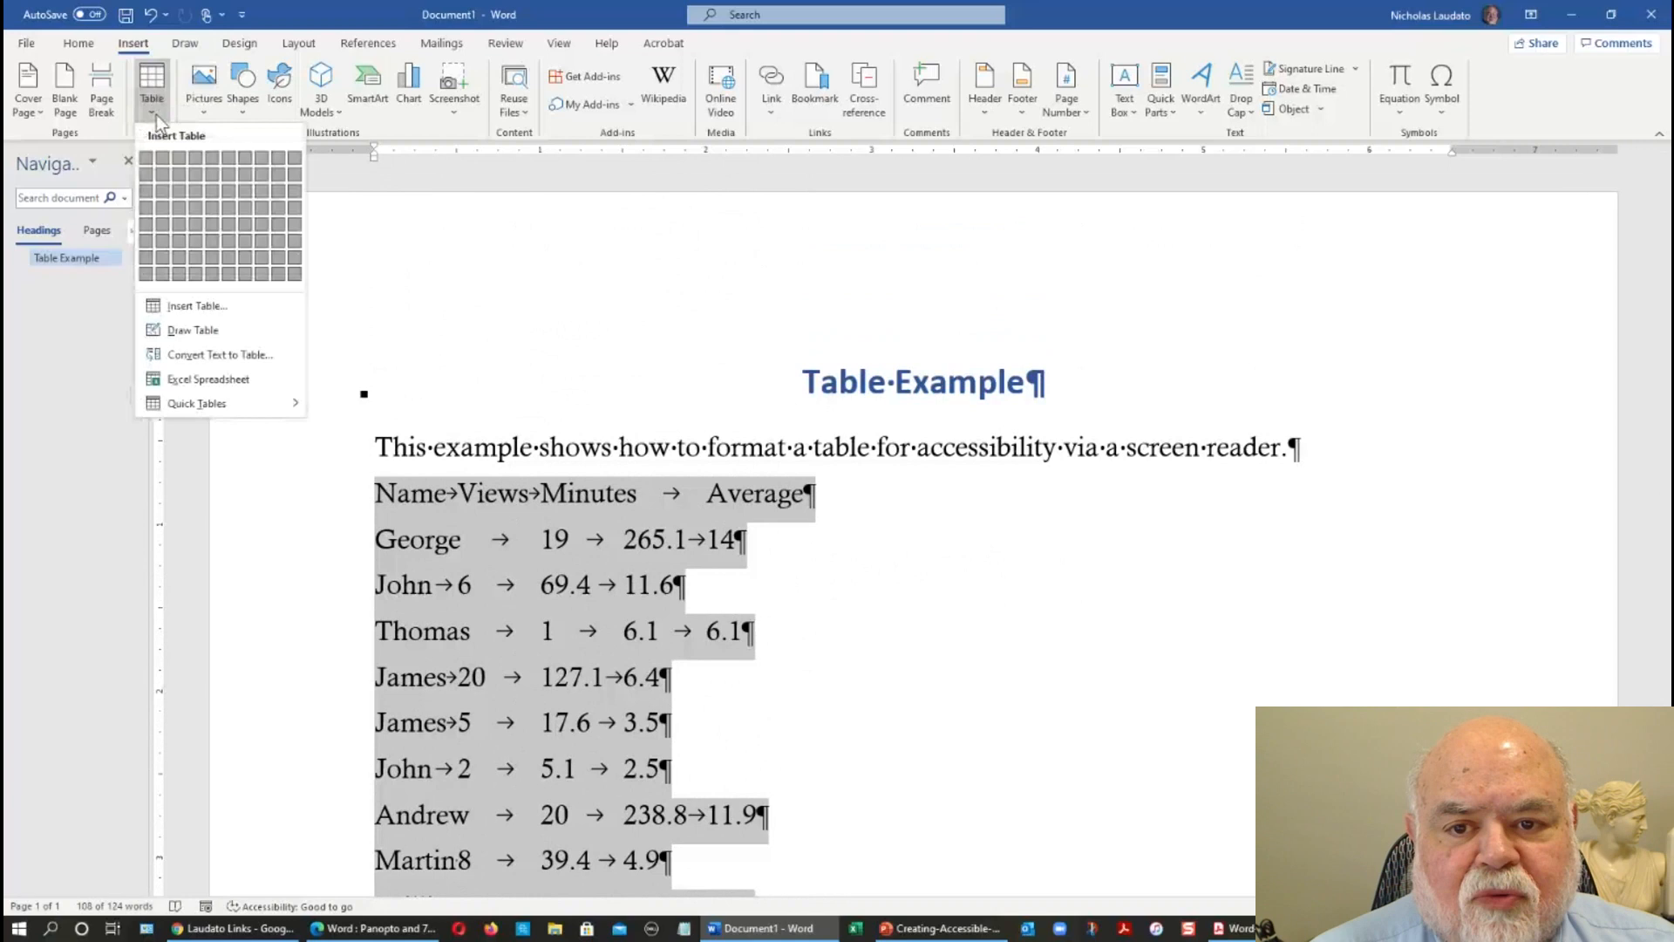
pyautogui.click(190, 358)
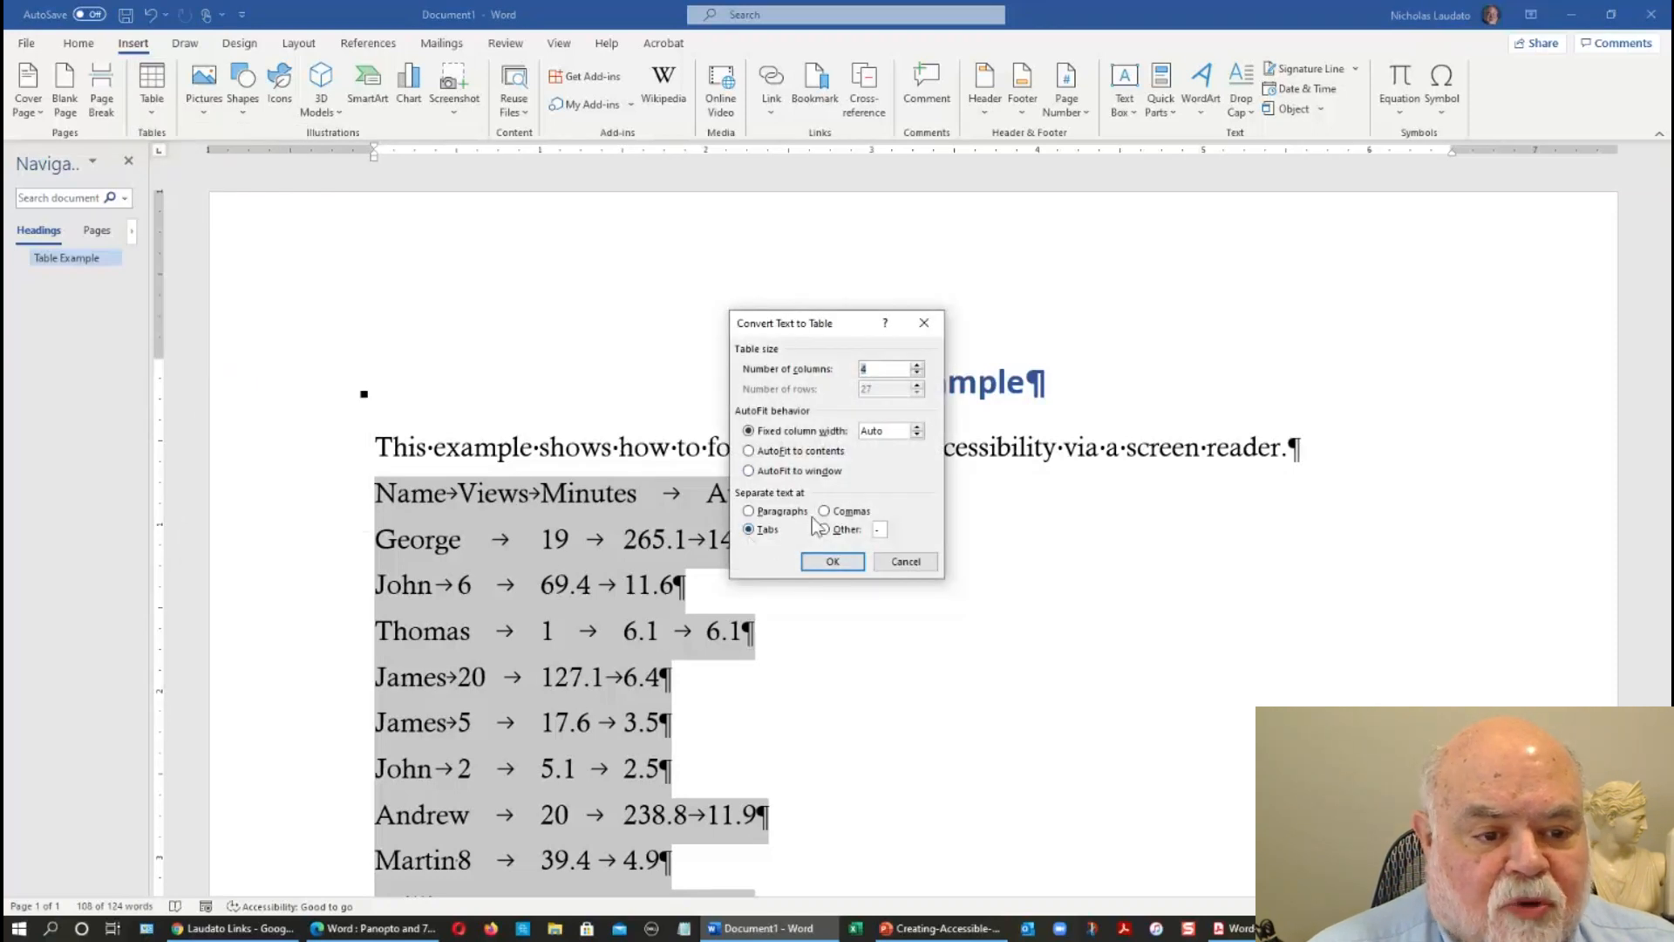
pyautogui.click(833, 562)
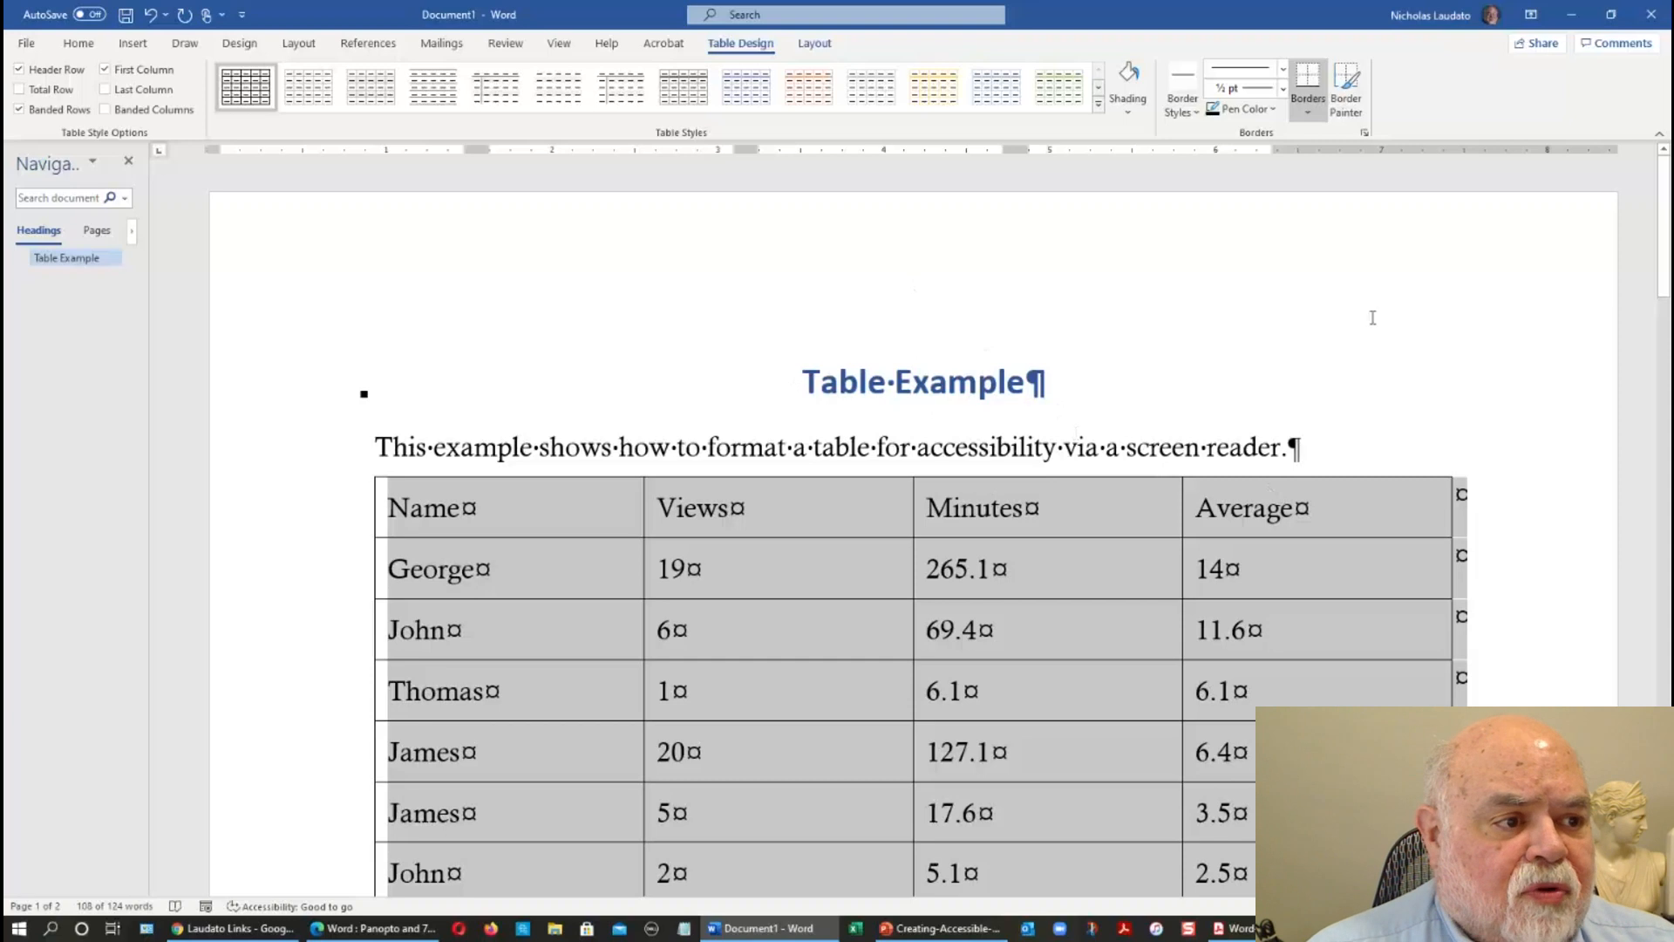
# Narrow the Average, Minutes and Views columns to about 0.9 inch each.
pyautogui.click(1264, 515)
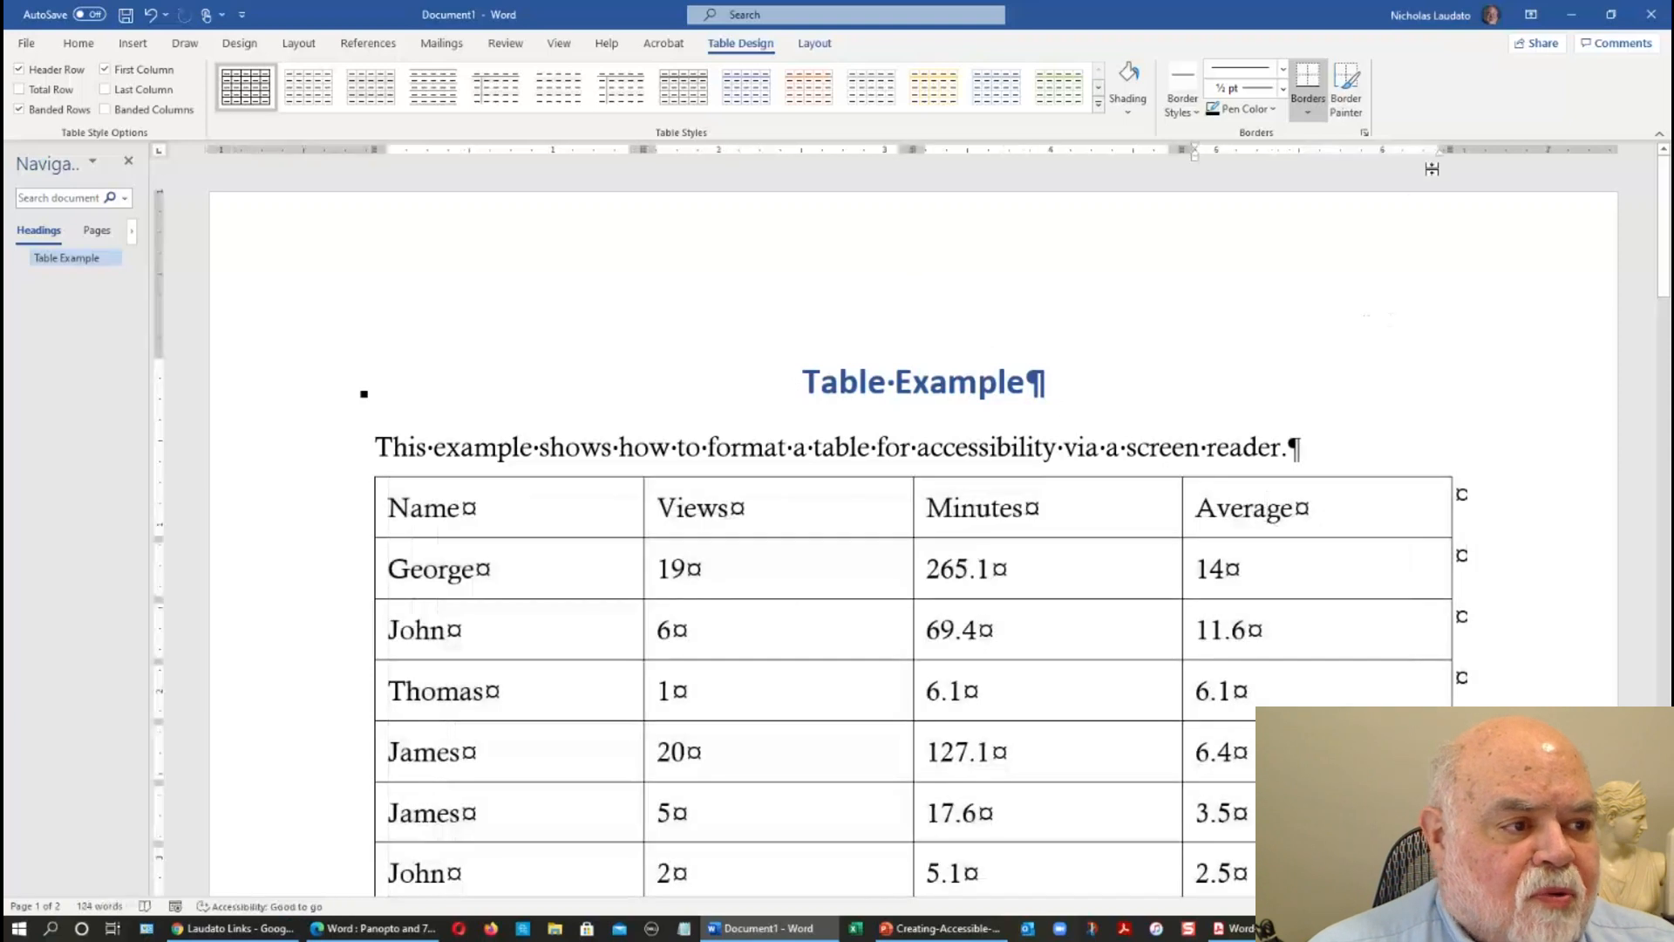
pyautogui.moveTo(1450, 150); pyautogui.dragTo(1327, 149)
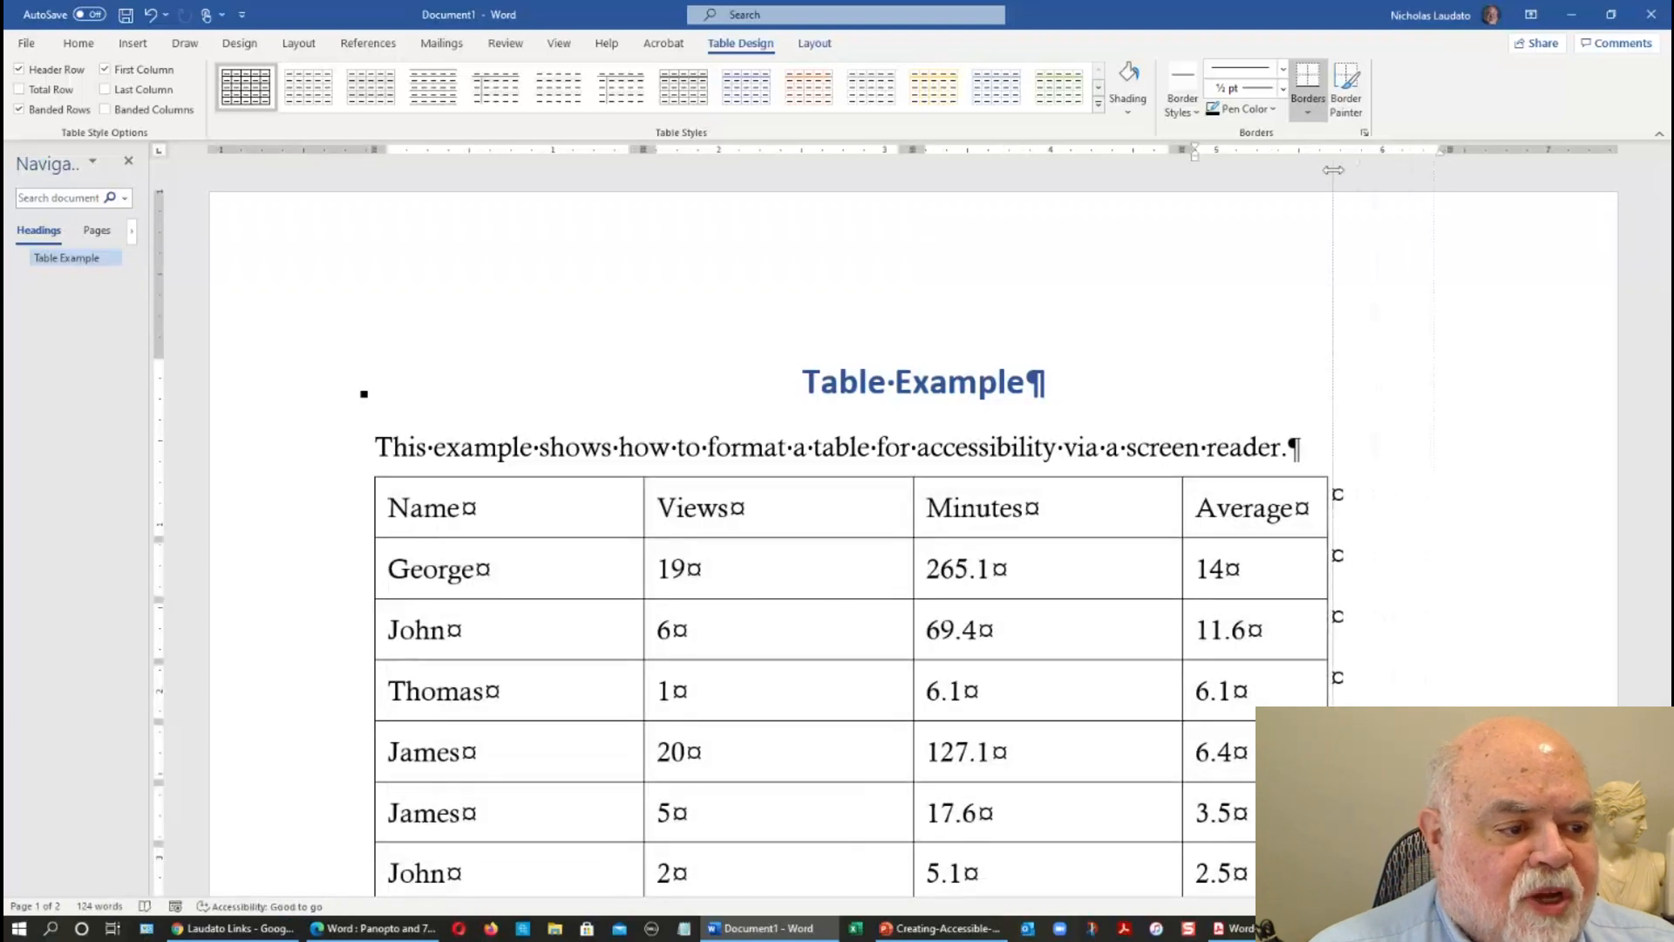
pyautogui.moveTo(1181, 149); pyautogui.dragTo(1069, 149)
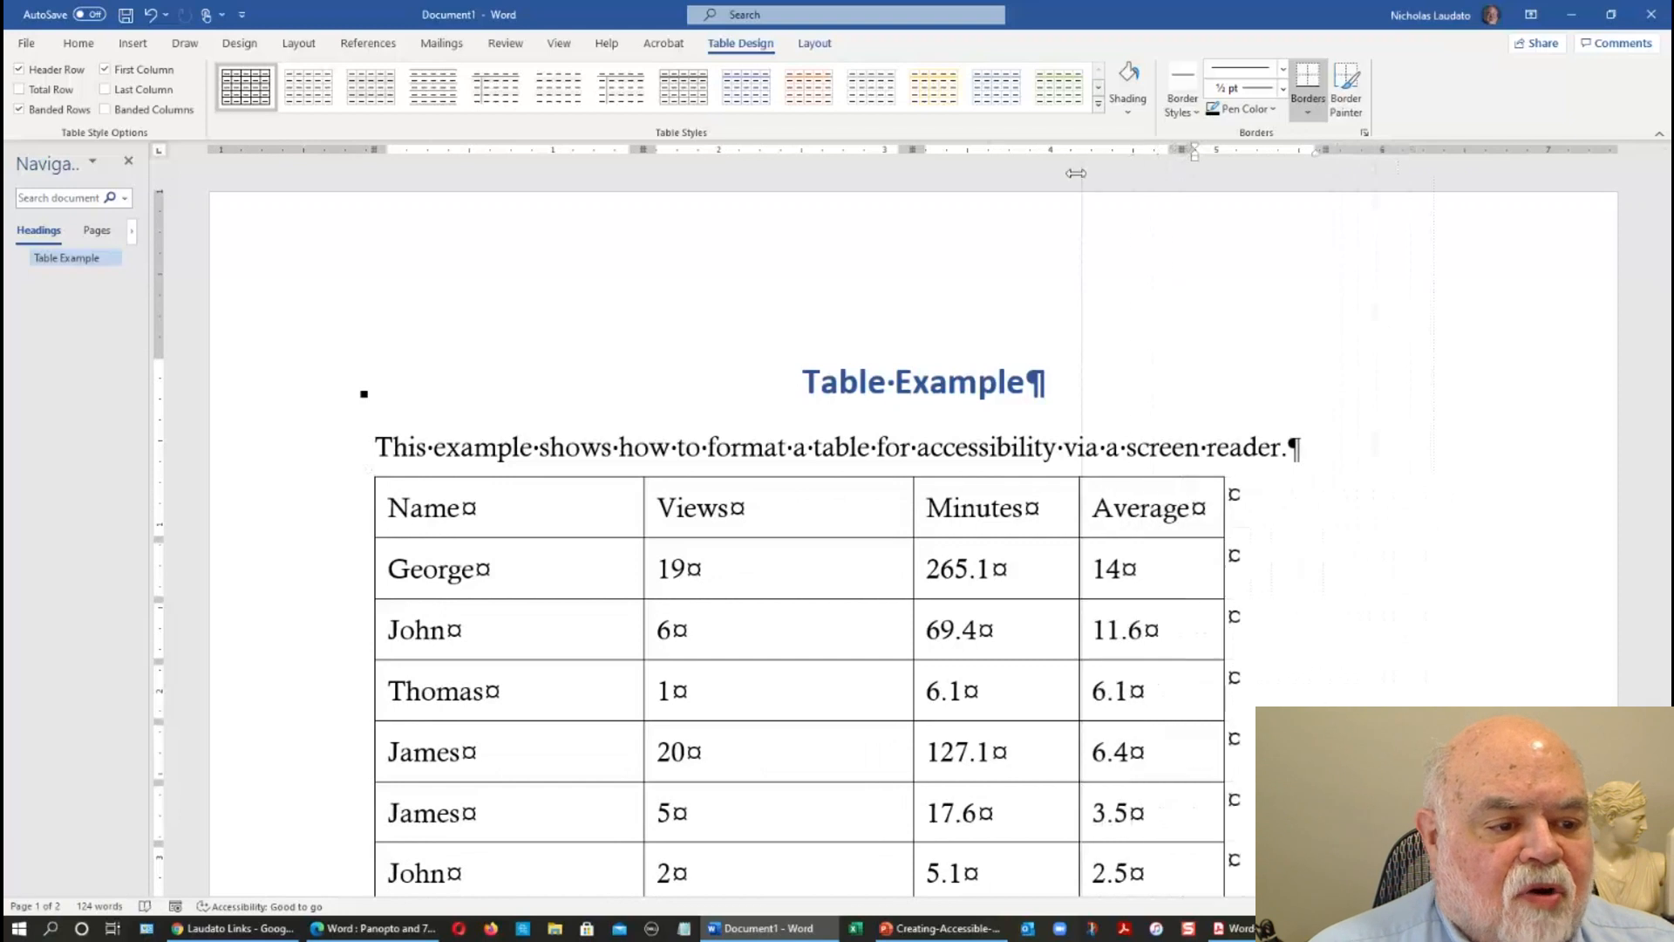
pyautogui.moveTo(911, 149); pyautogui.dragTo(781, 188)
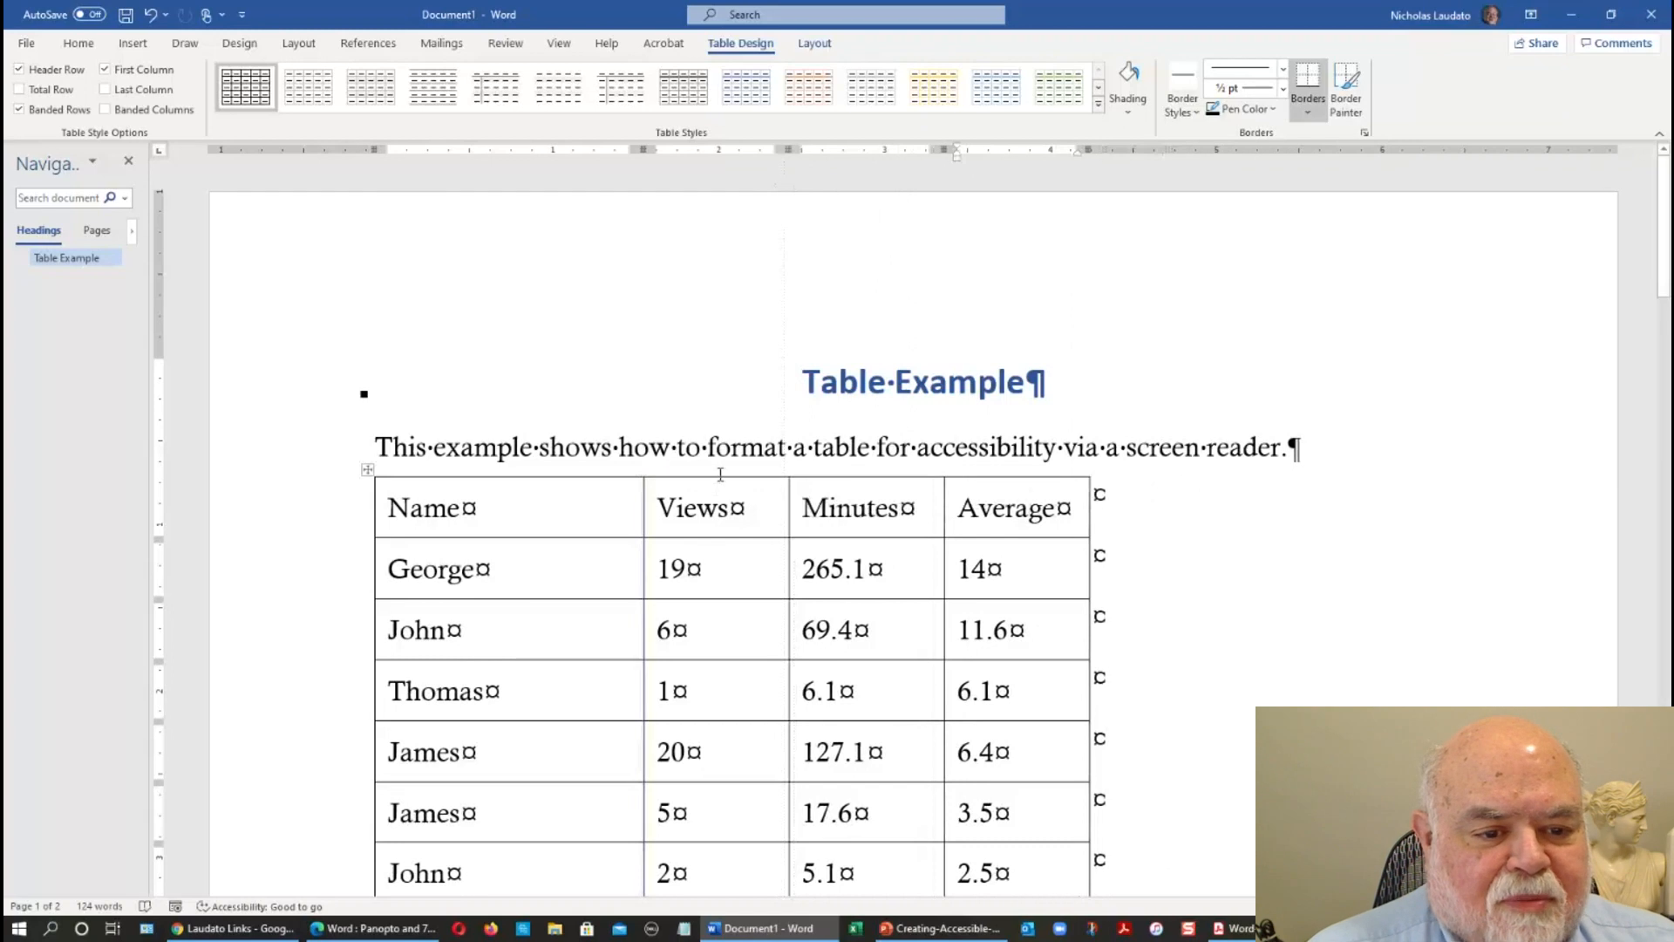
# Distribute the Views, Minutes and Average columns evenly.
pyautogui.moveTo(721, 473); pyautogui.dragTo(985, 504)
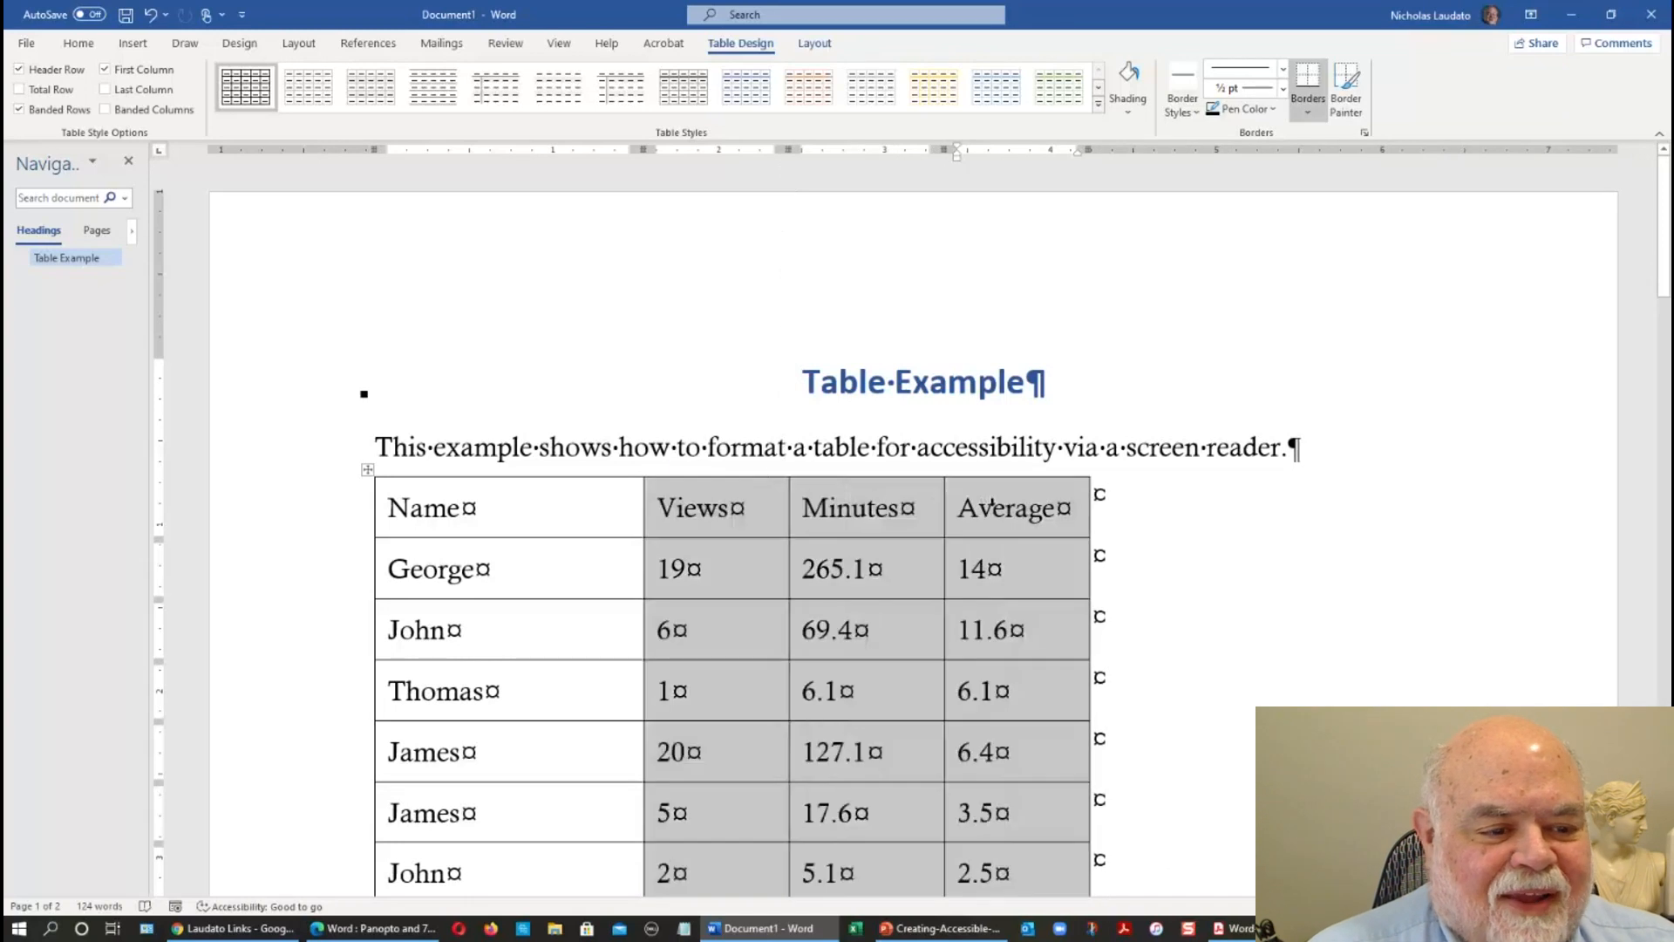
pyautogui.rightClick(740, 510)
pyautogui.click(793, 728)
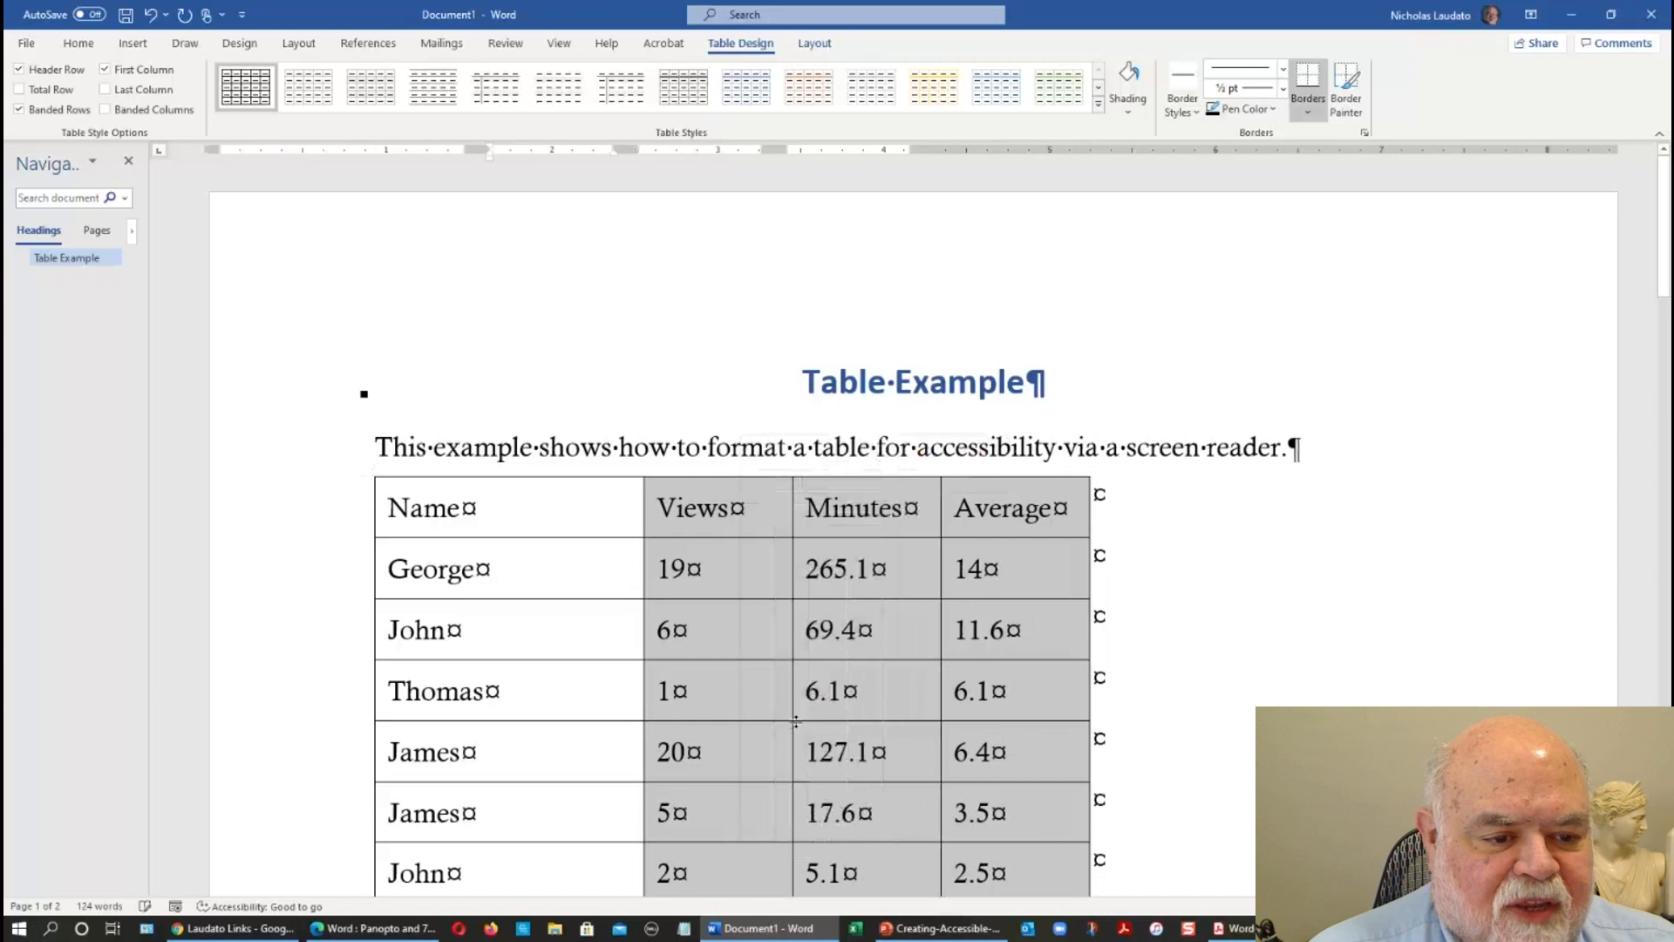
pyautogui.click(542, 535)
# Select all rows of the table and center the whole table horizontally on the page.
pyautogui.click(333, 504)
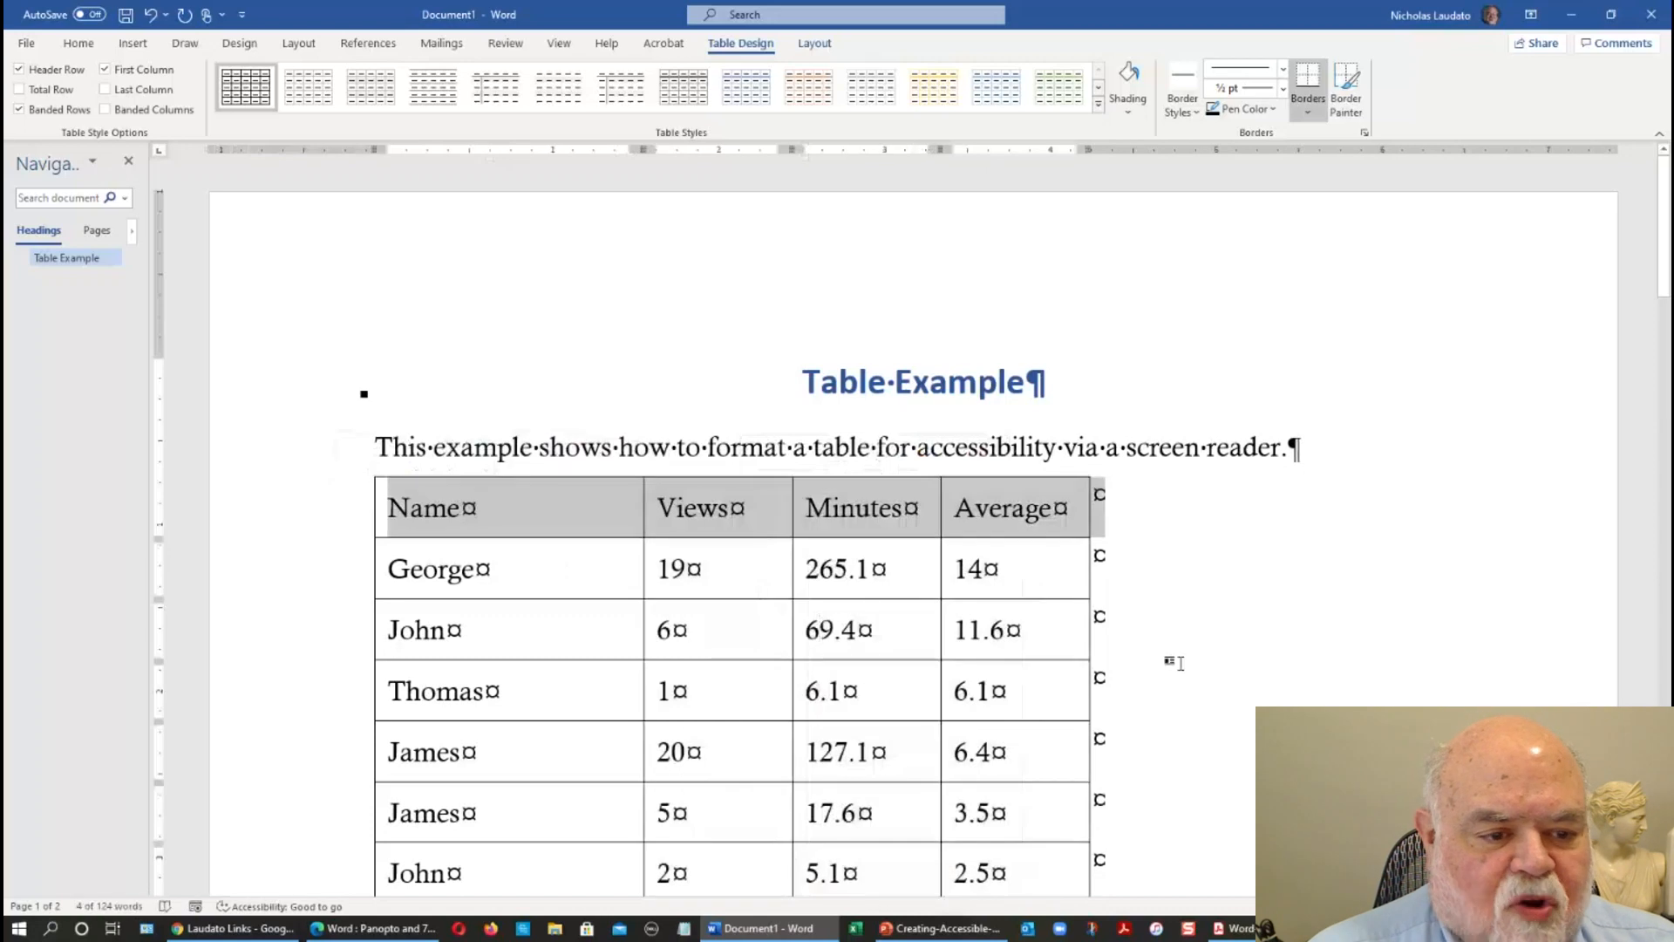
pyautogui.scroll(-20, 1175, 662)
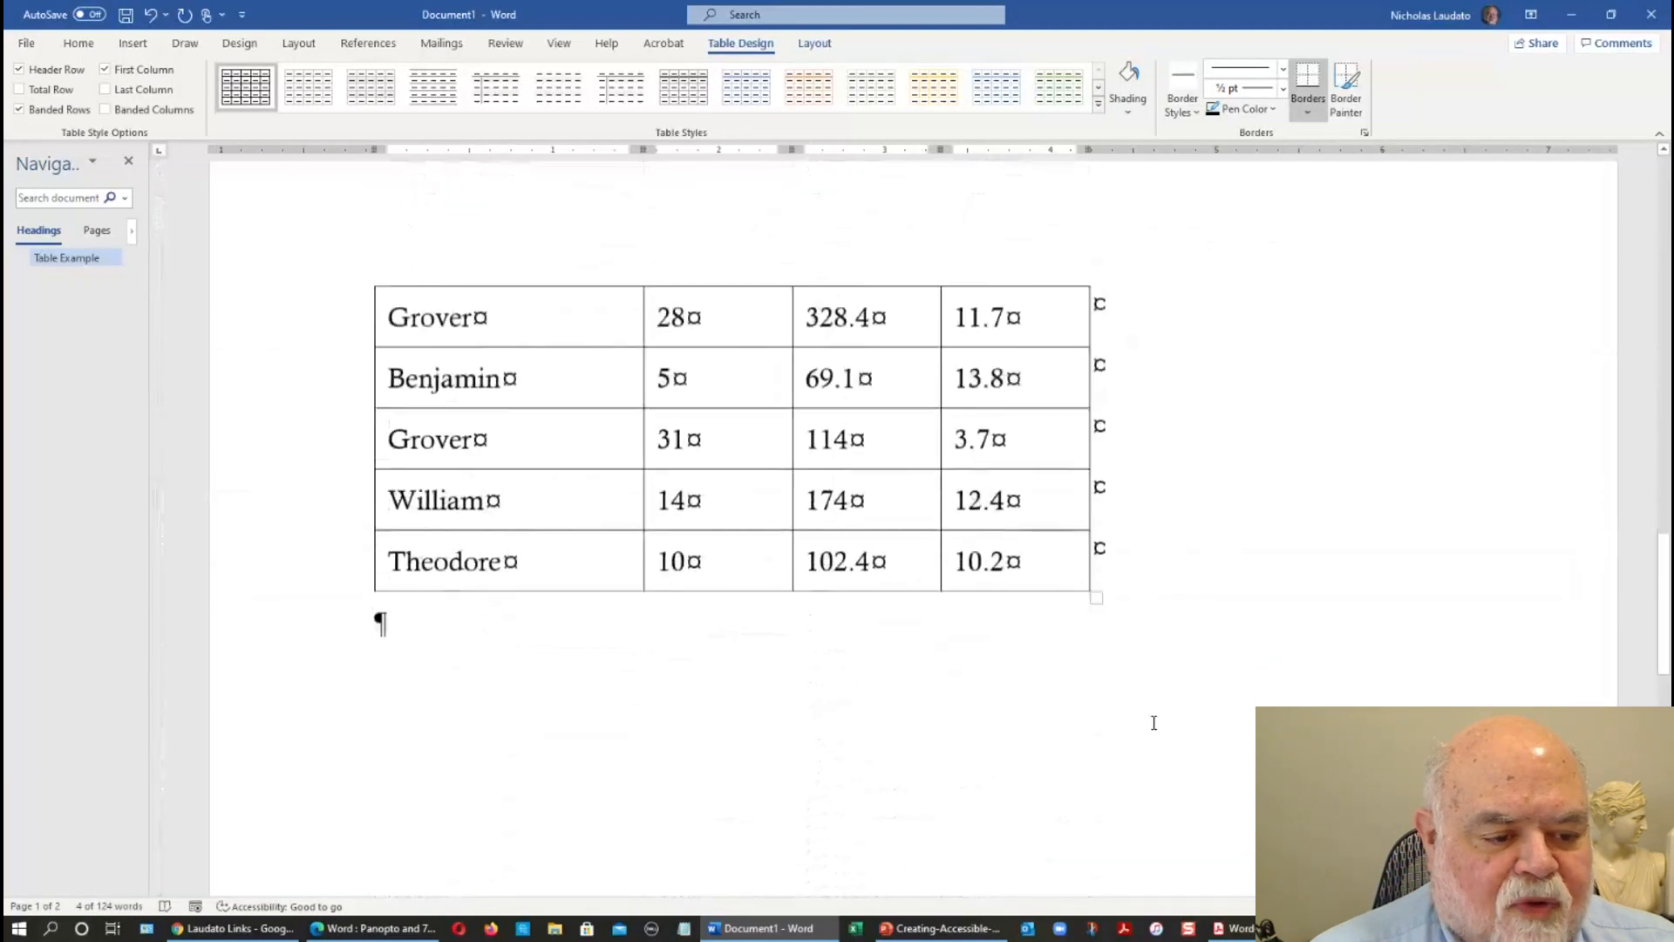
pyautogui.keyDown('shift'); pyautogui.click(1159, 549); pyautogui.keyUp('shift')
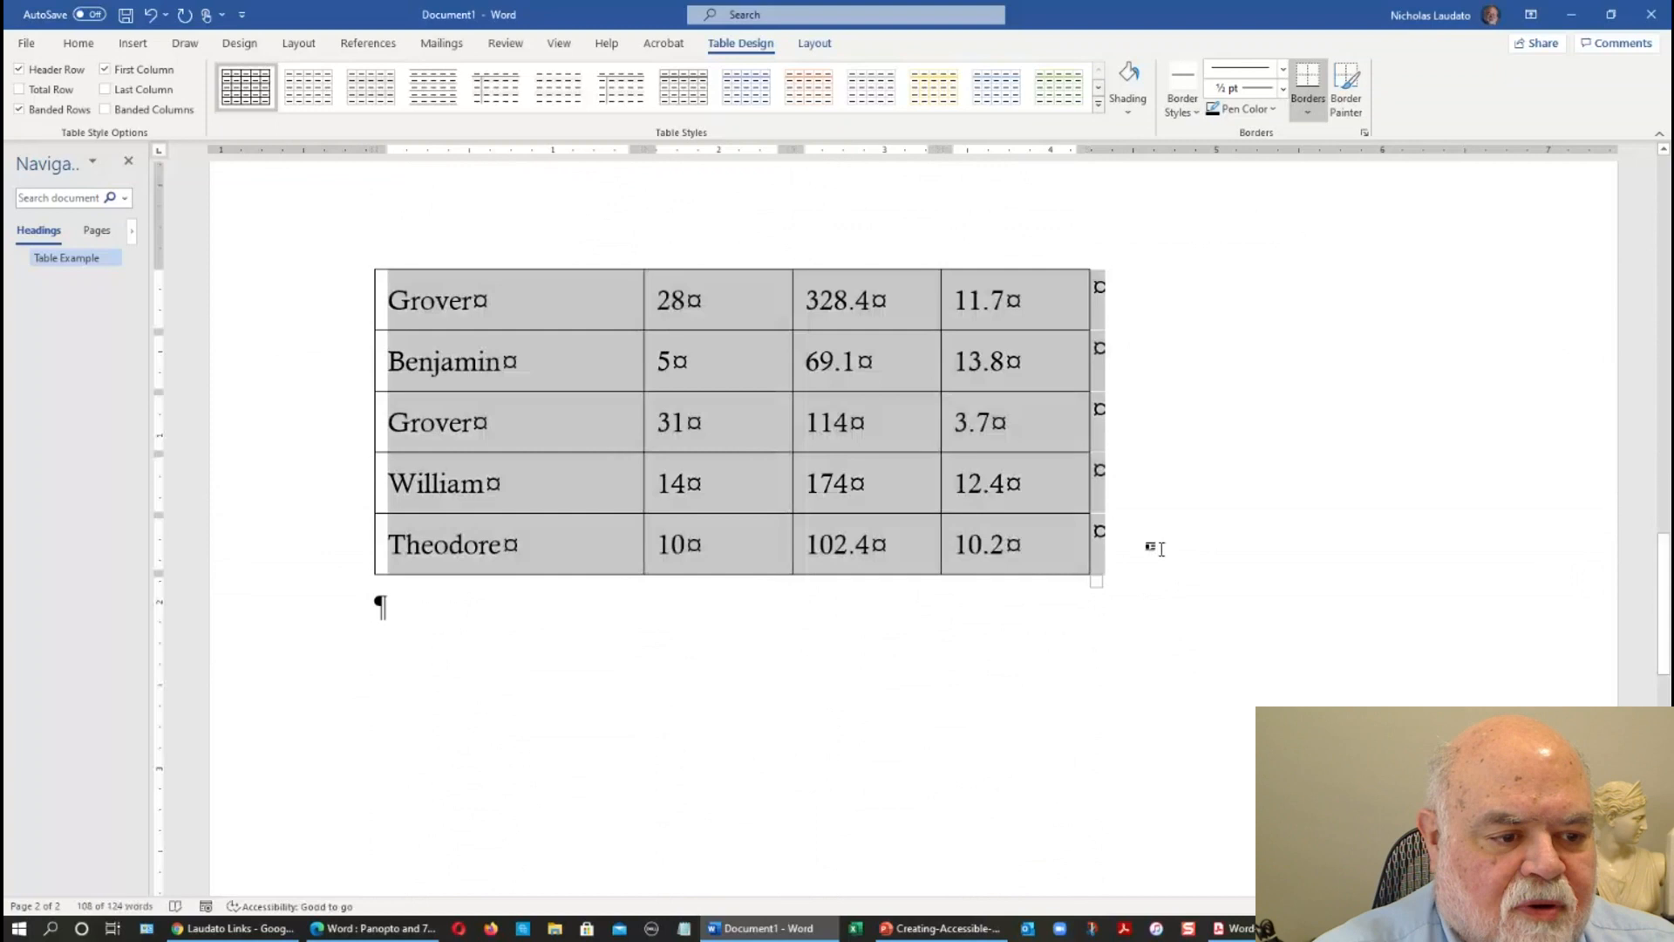
pyautogui.scroll(20, 1181, 547)
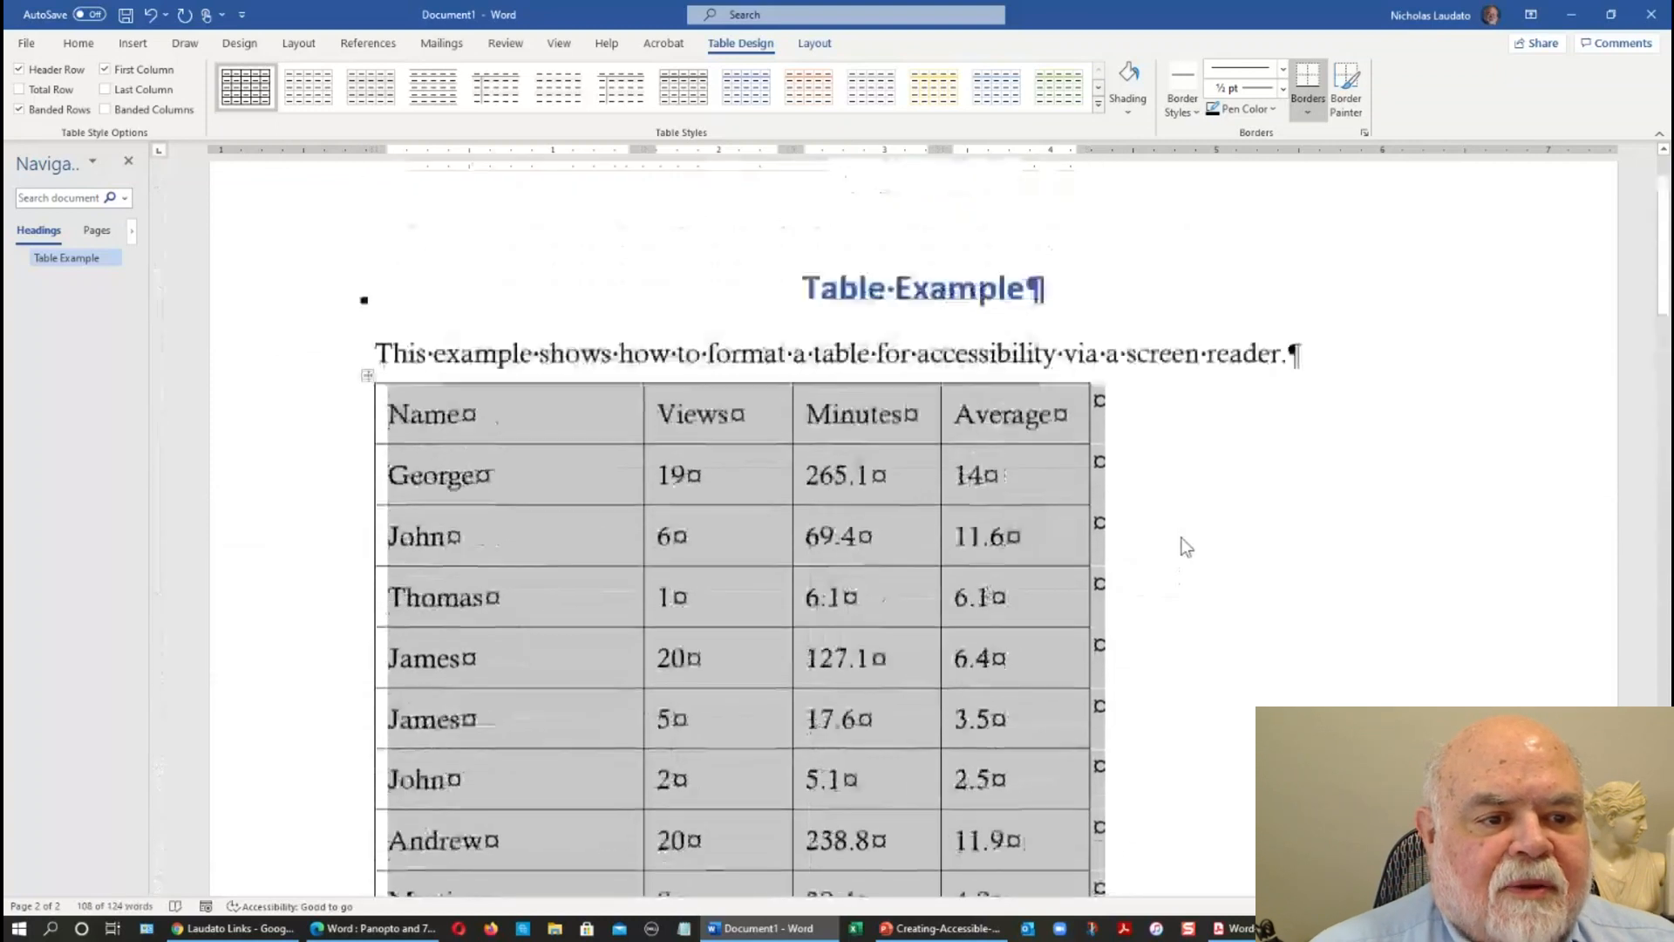
pyautogui.scroll(2, 1180, 541)
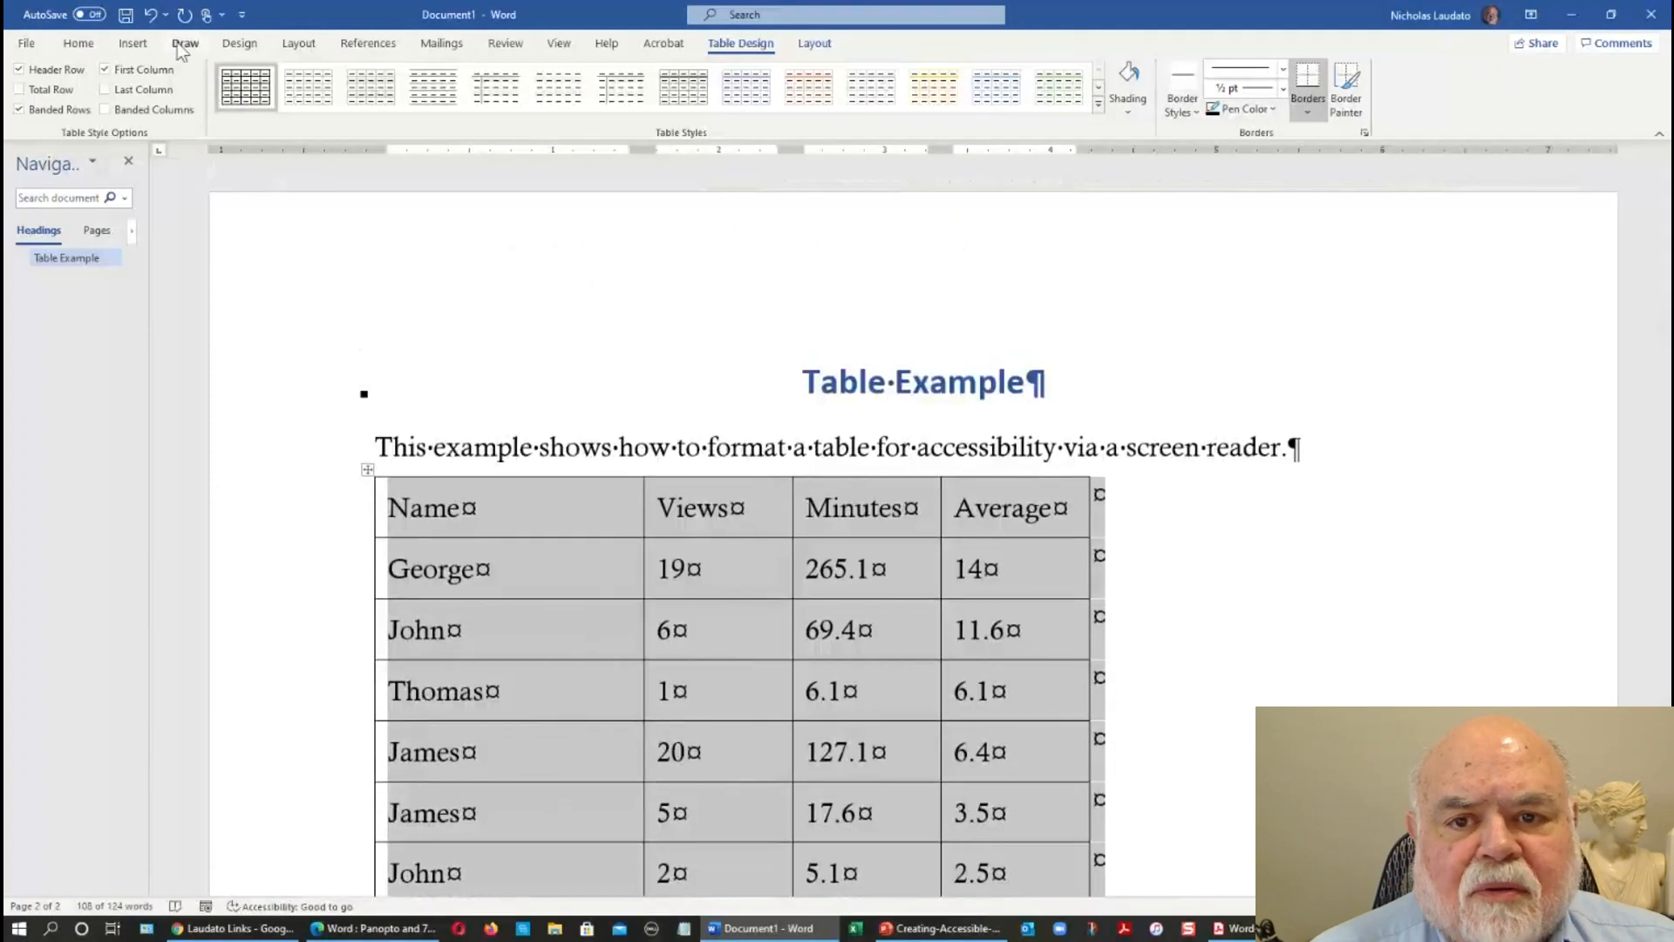
pyautogui.click(79, 44)
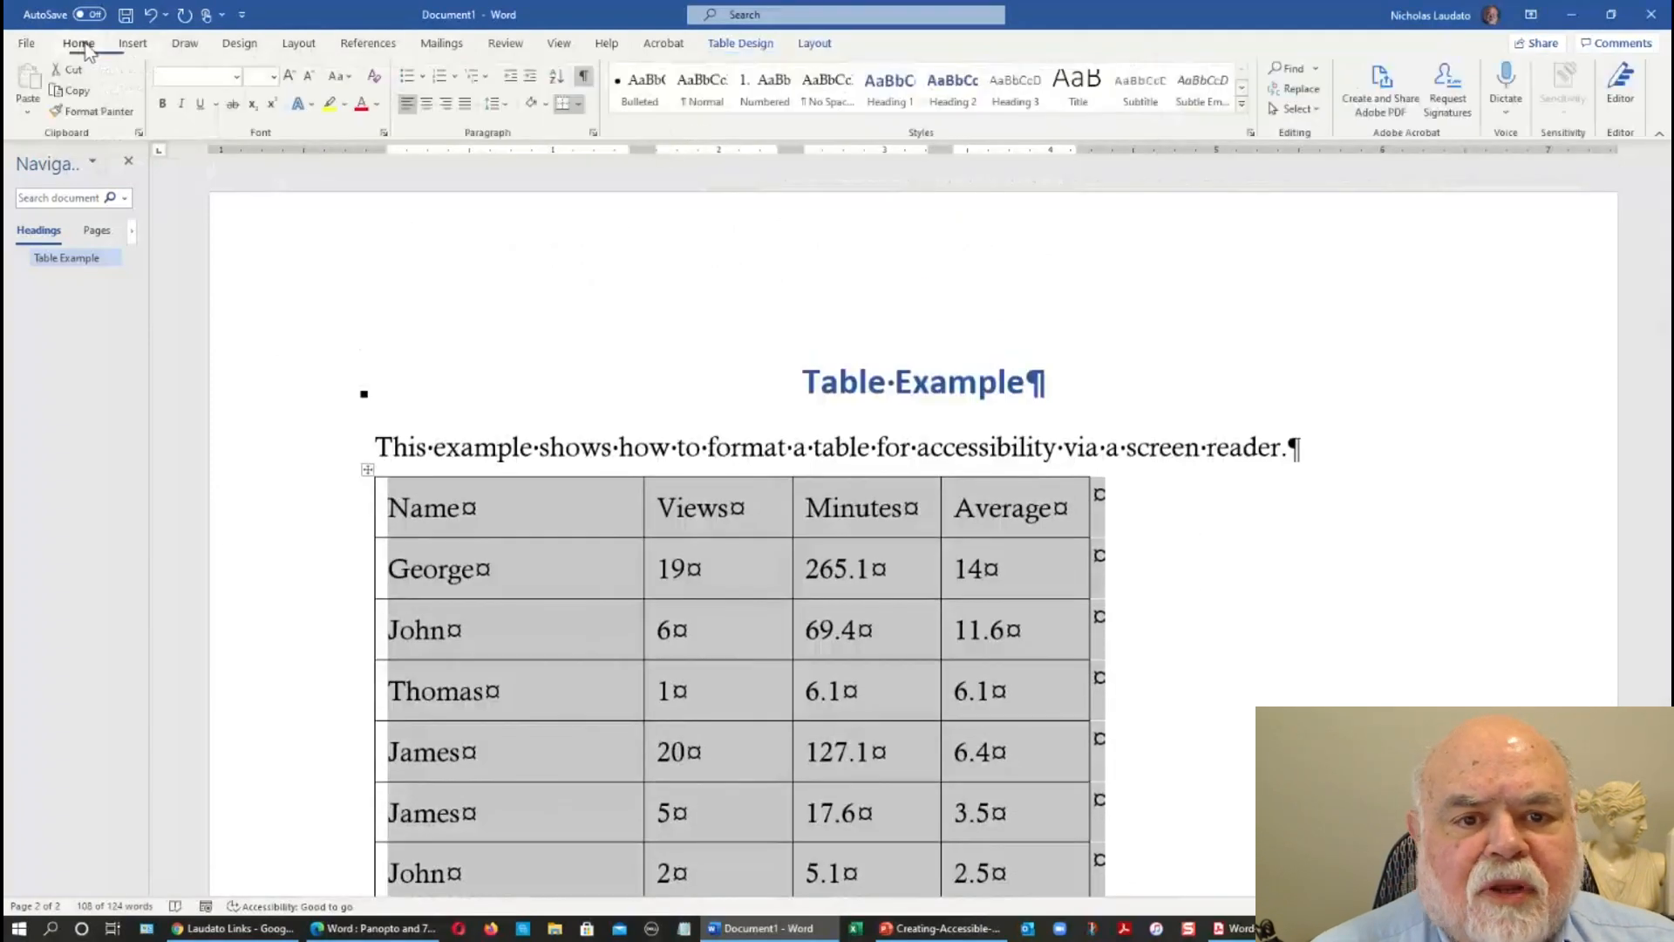
pyautogui.click(427, 108)
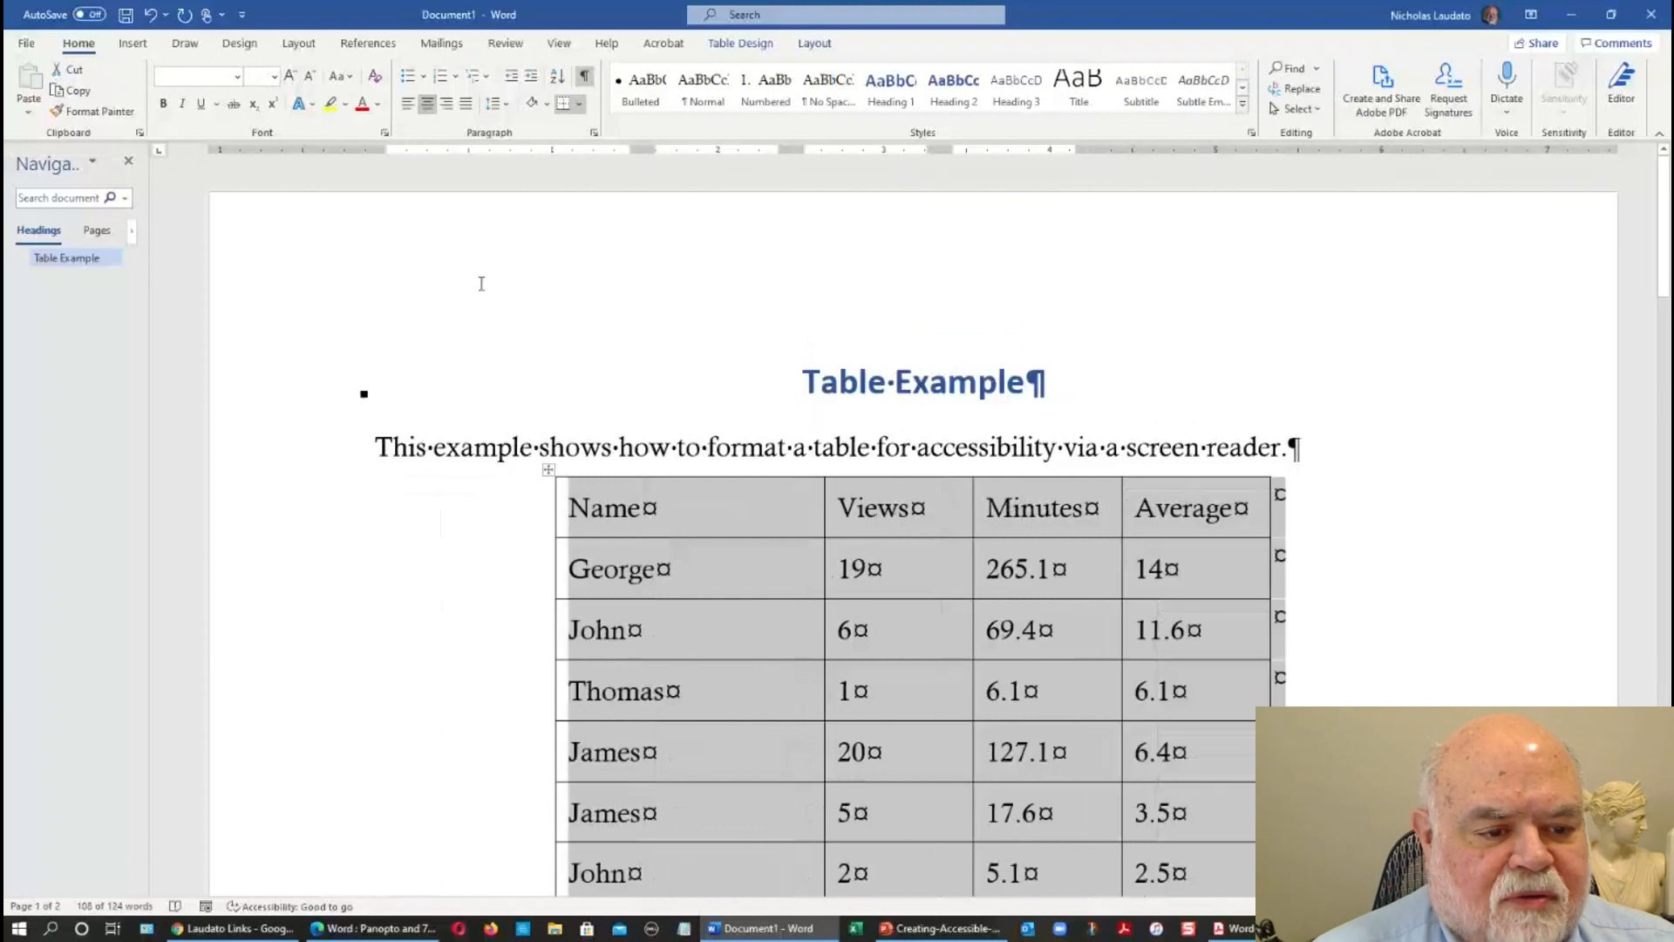
pyautogui.click(701, 527)
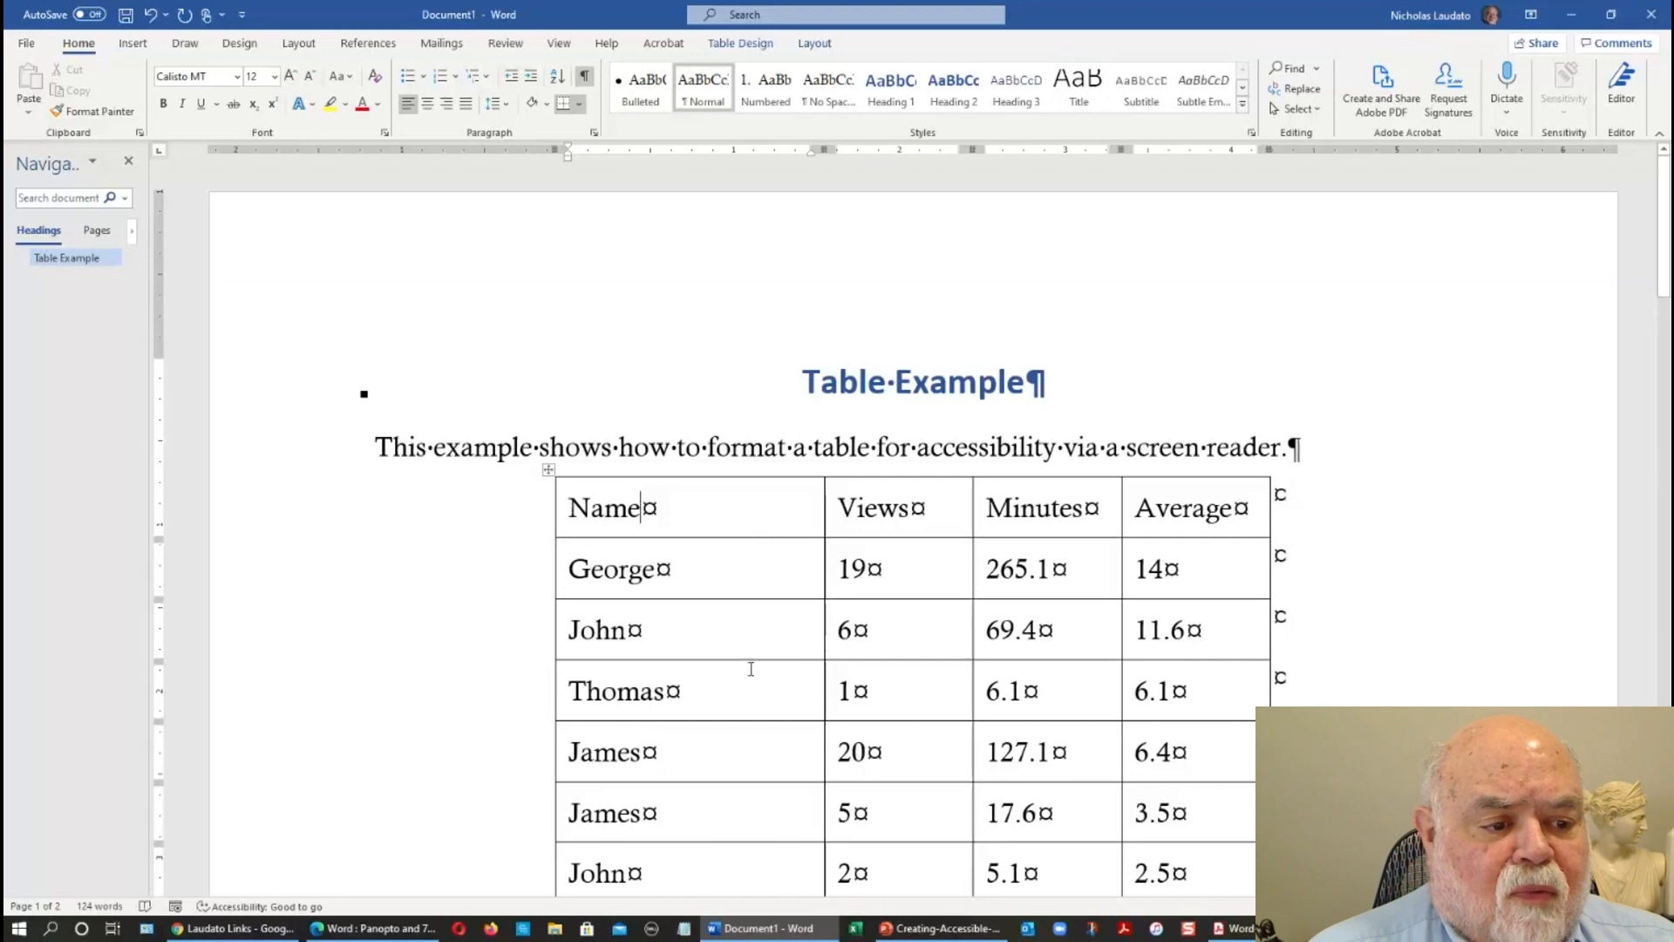
# Center the text in the table's header row and shade that row with the lightest gray theme color.
pyautogui.click(314, 503)
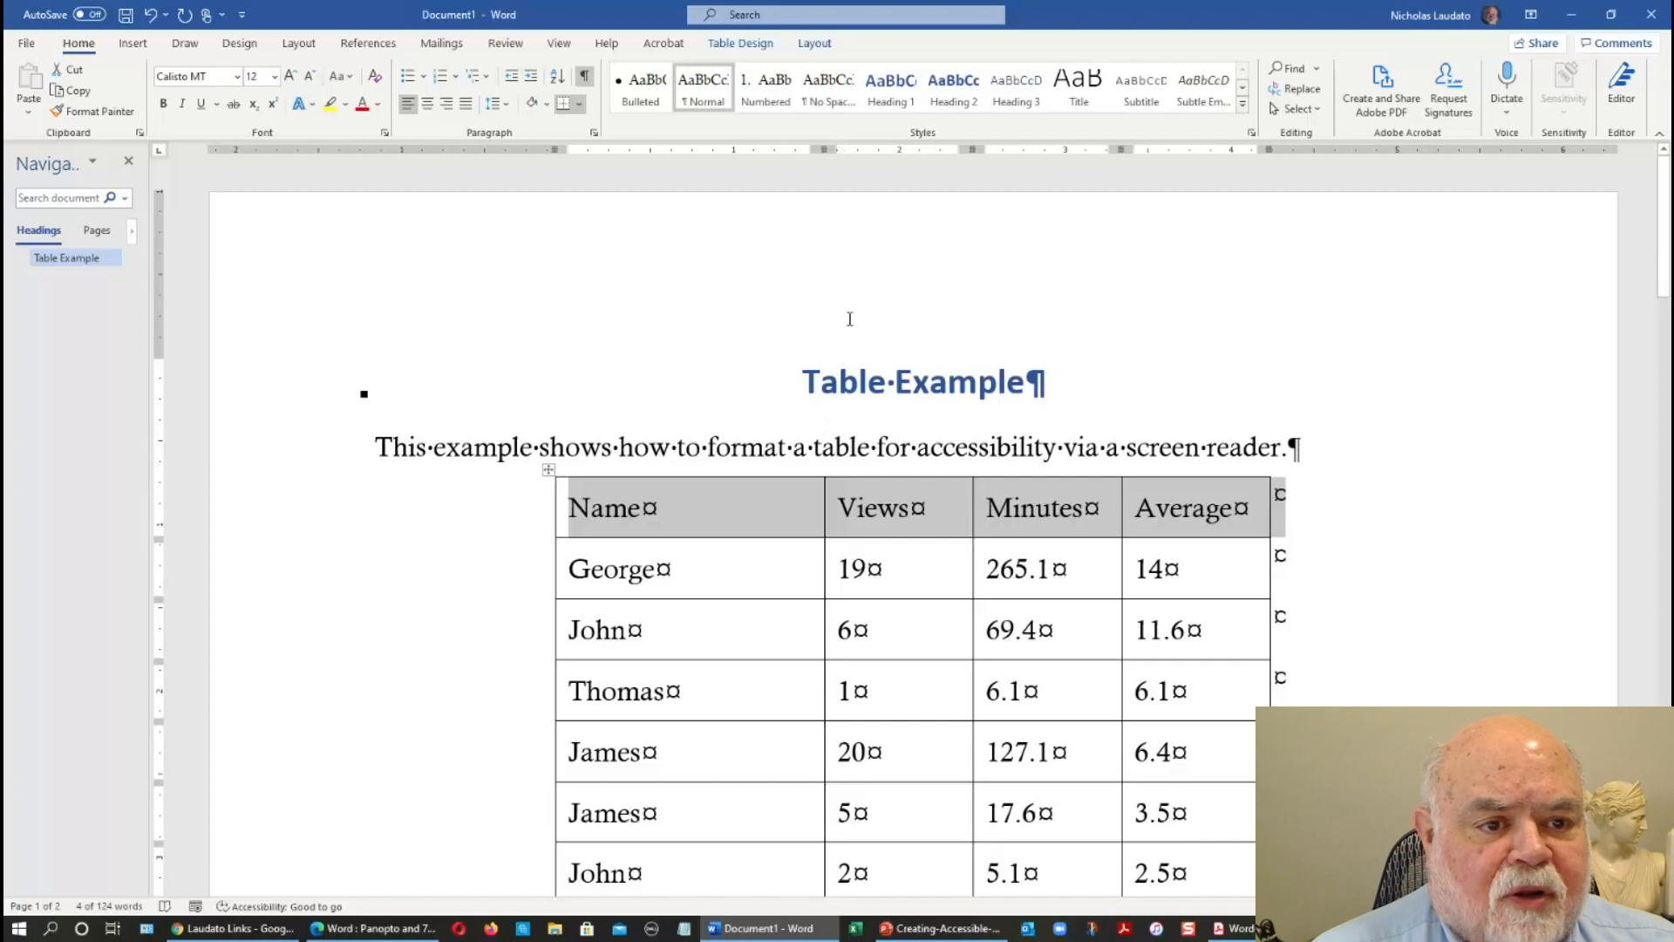
pyautogui.click(427, 104)
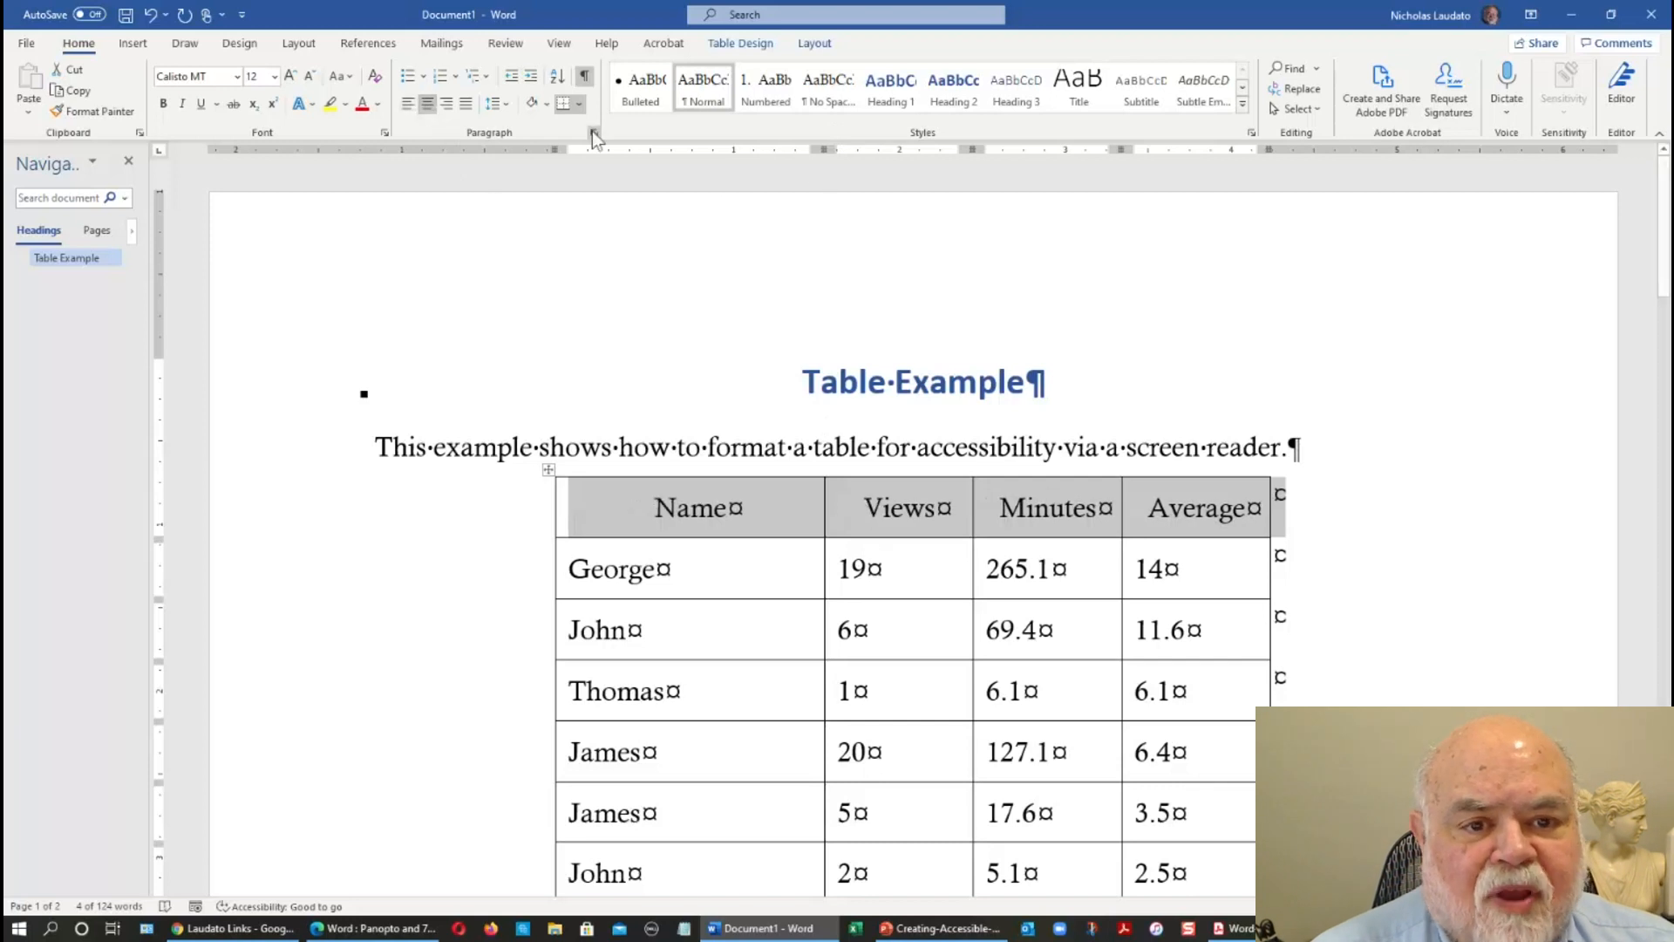
pyautogui.click(547, 104)
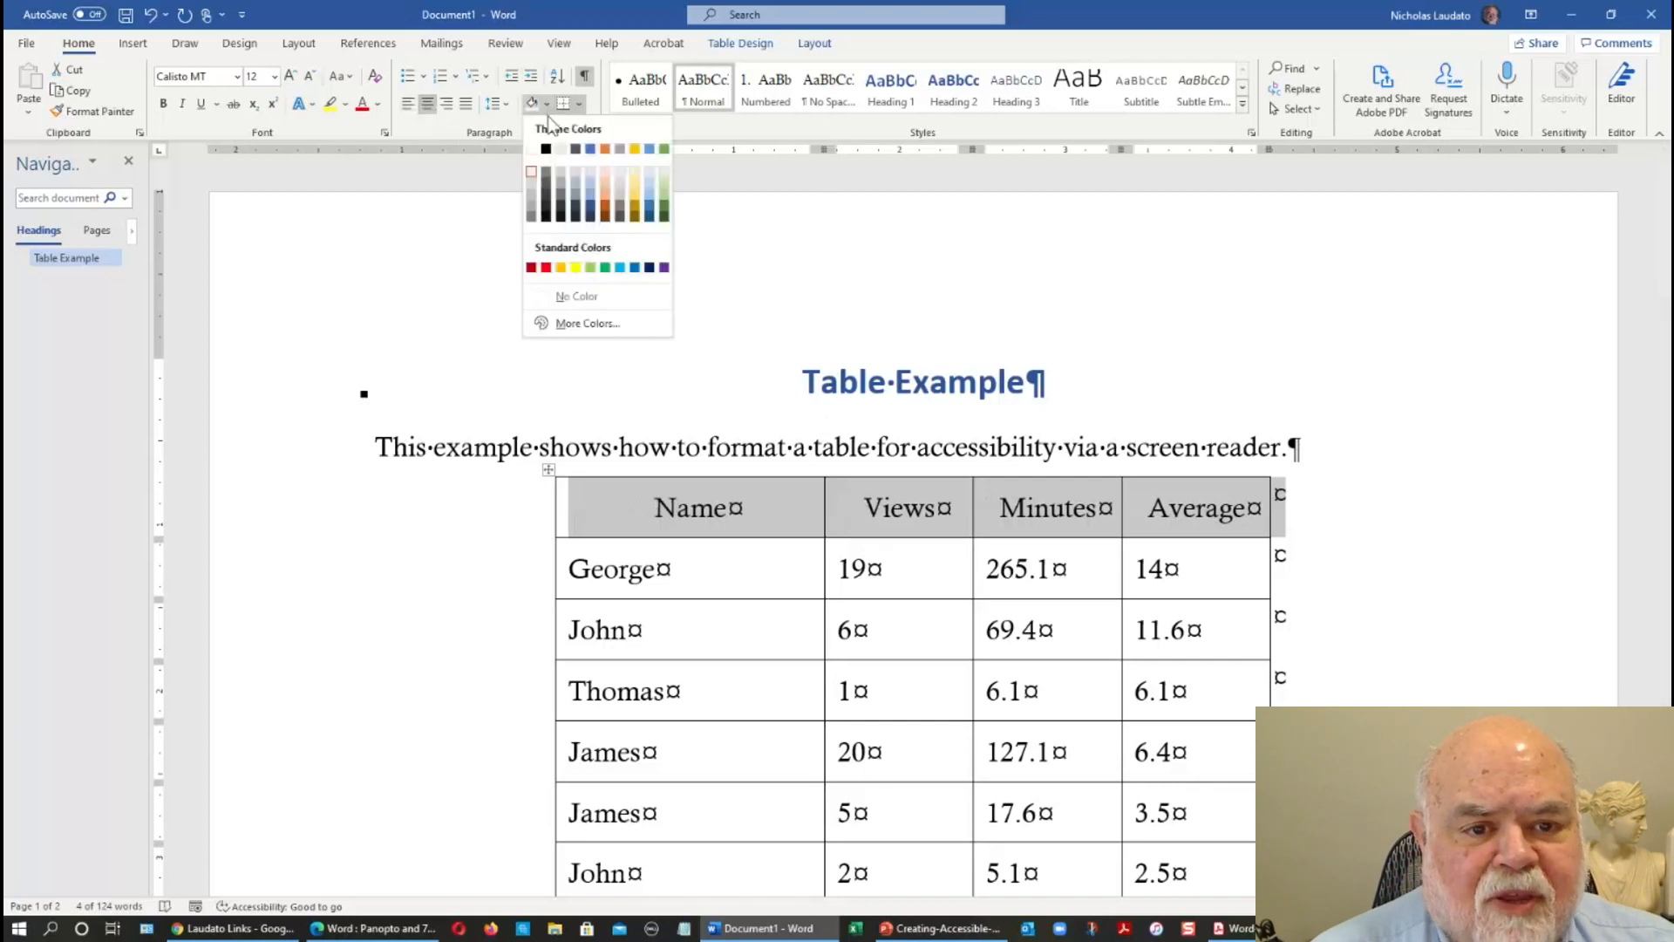
pyautogui.click(531, 173)
pyautogui.click(733, 544)
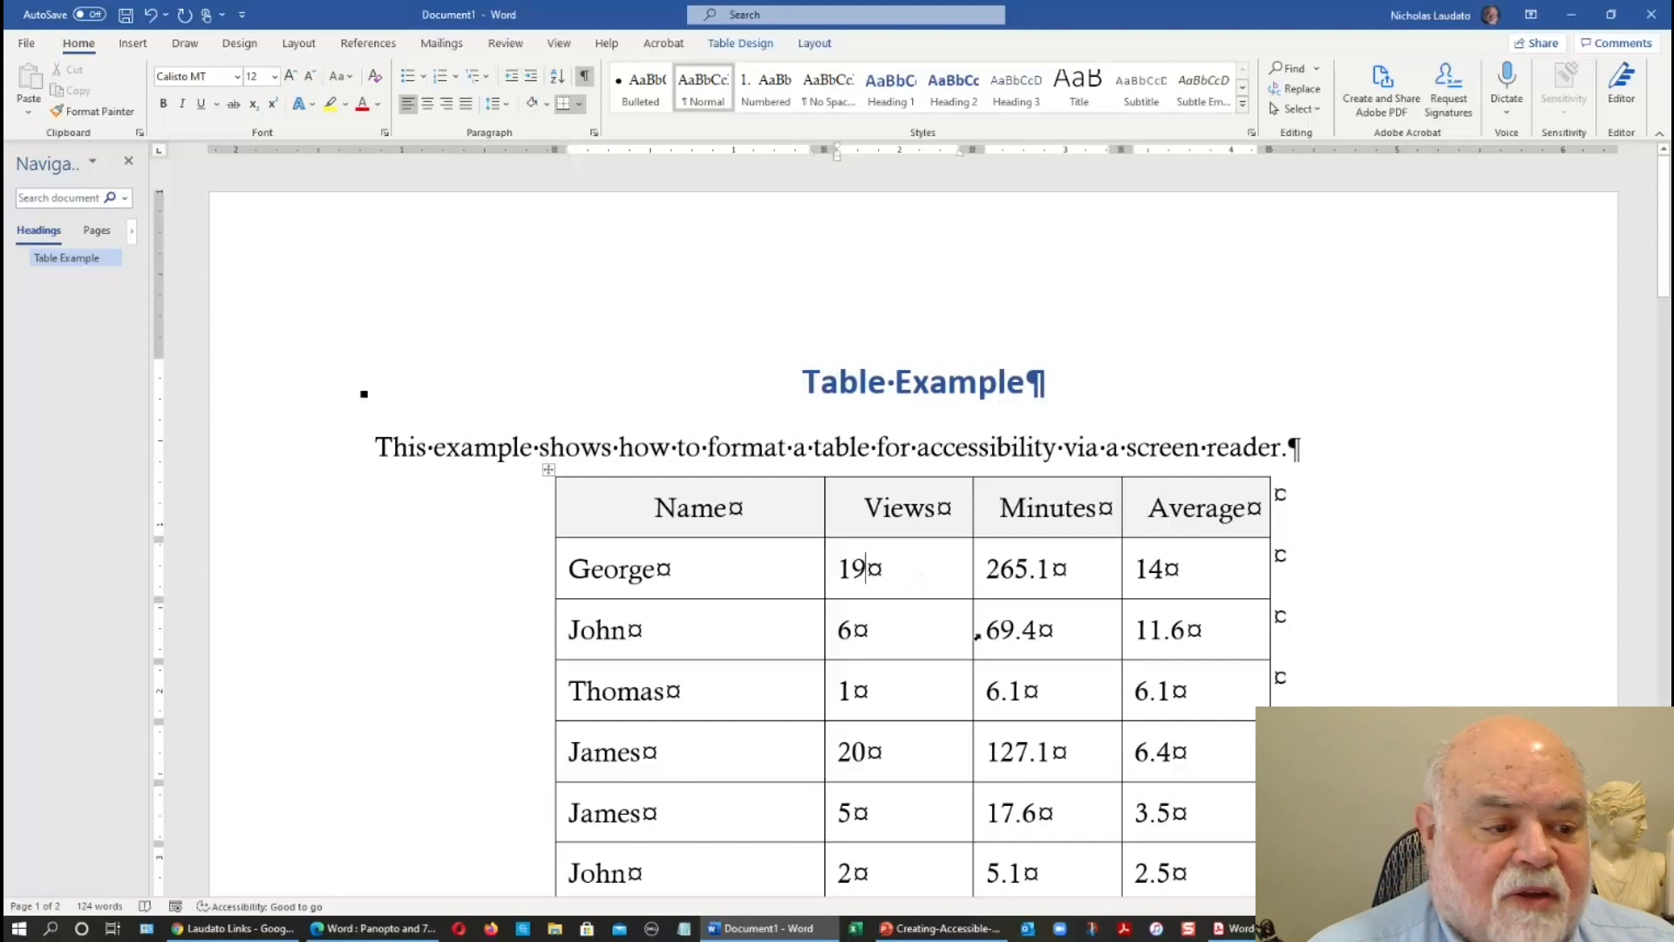
# Right-align all number cells in the Views, Minutes and Average columns, from the George row through the Theodore row.
pyautogui.scroll(-10, 979, 638)
pyautogui.scroll(-10, 979, 637)
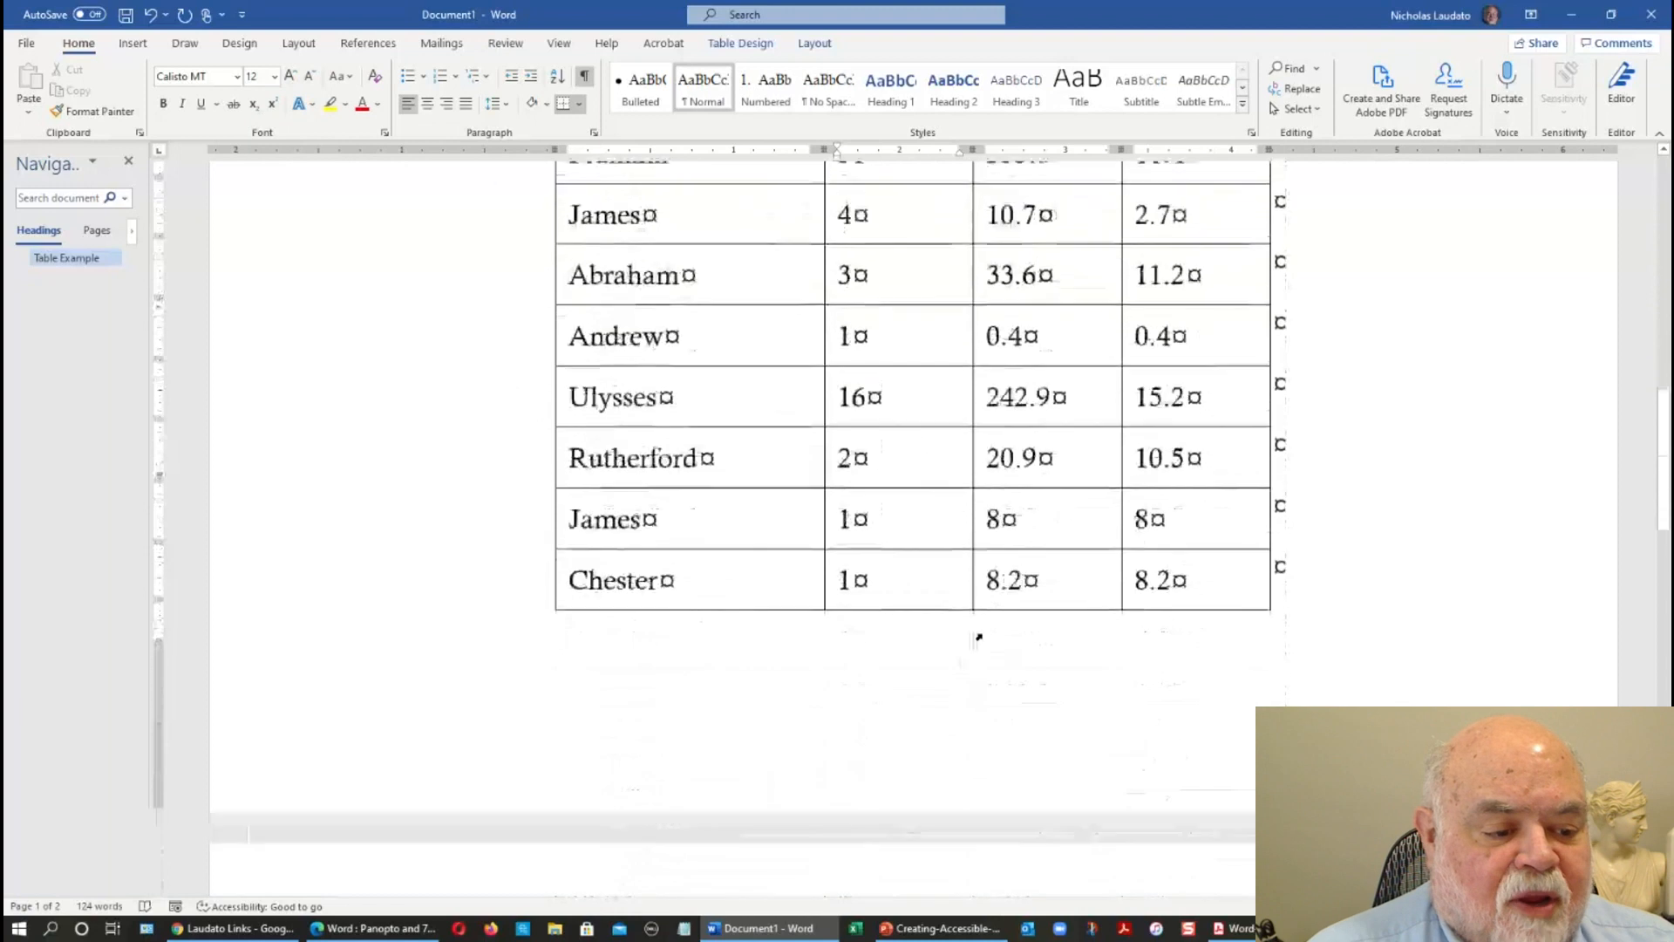
pyautogui.scroll(-2, 1163, 677)
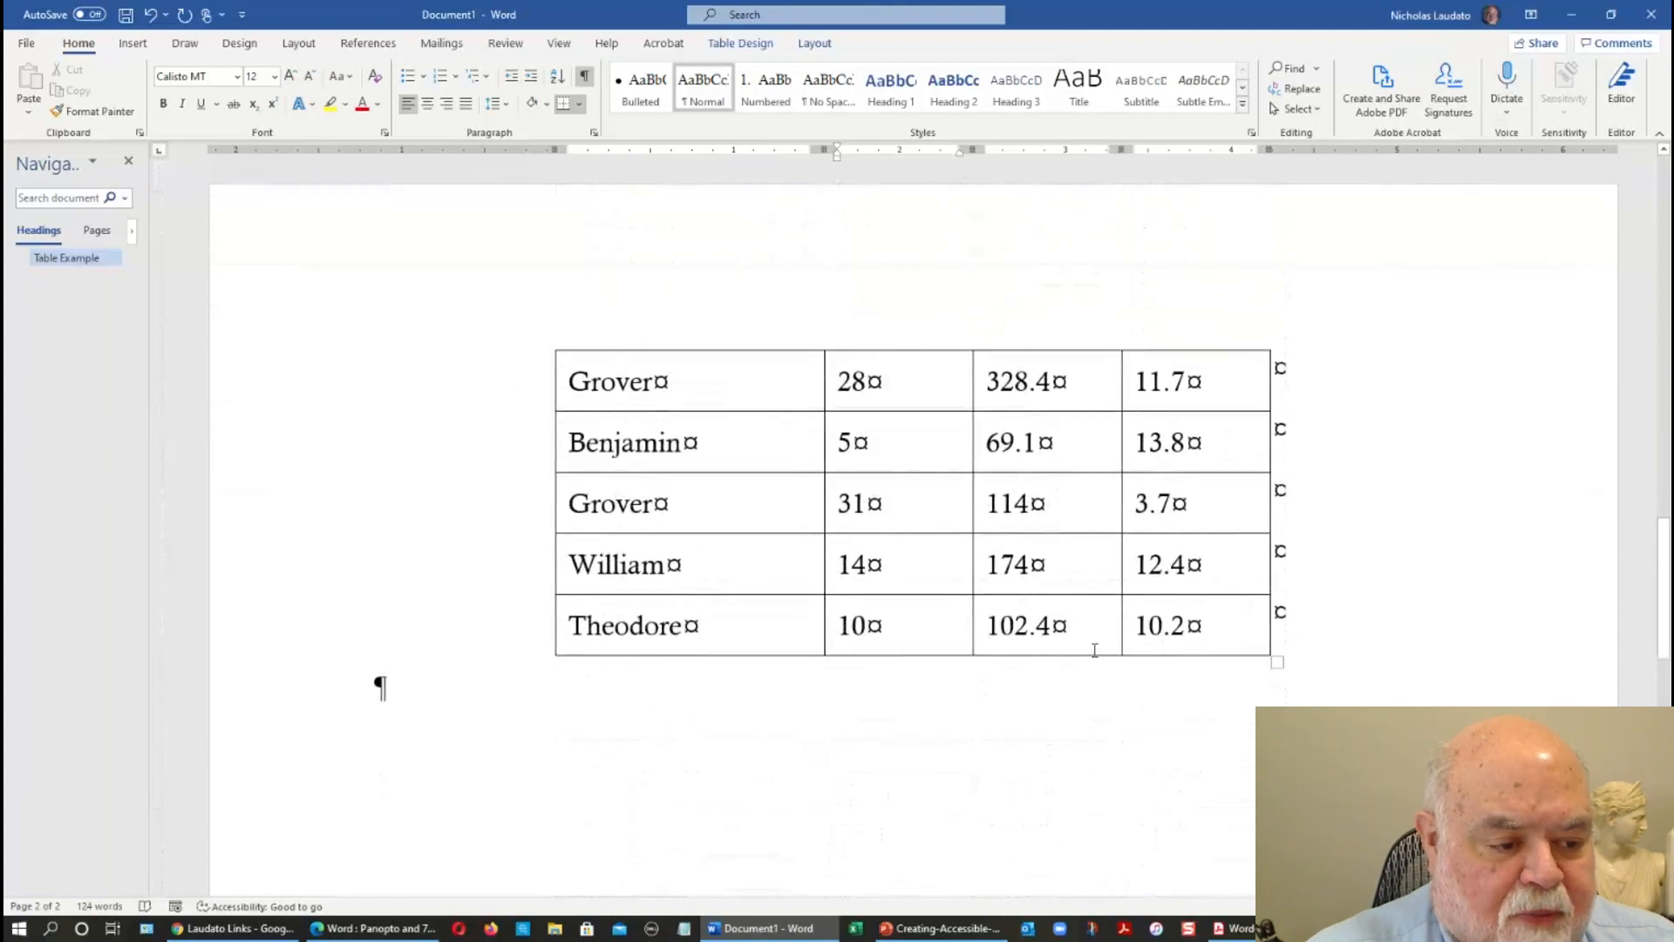
pyautogui.keyDown('shift'); pyautogui.click(1250, 634); pyautogui.keyUp('shift')
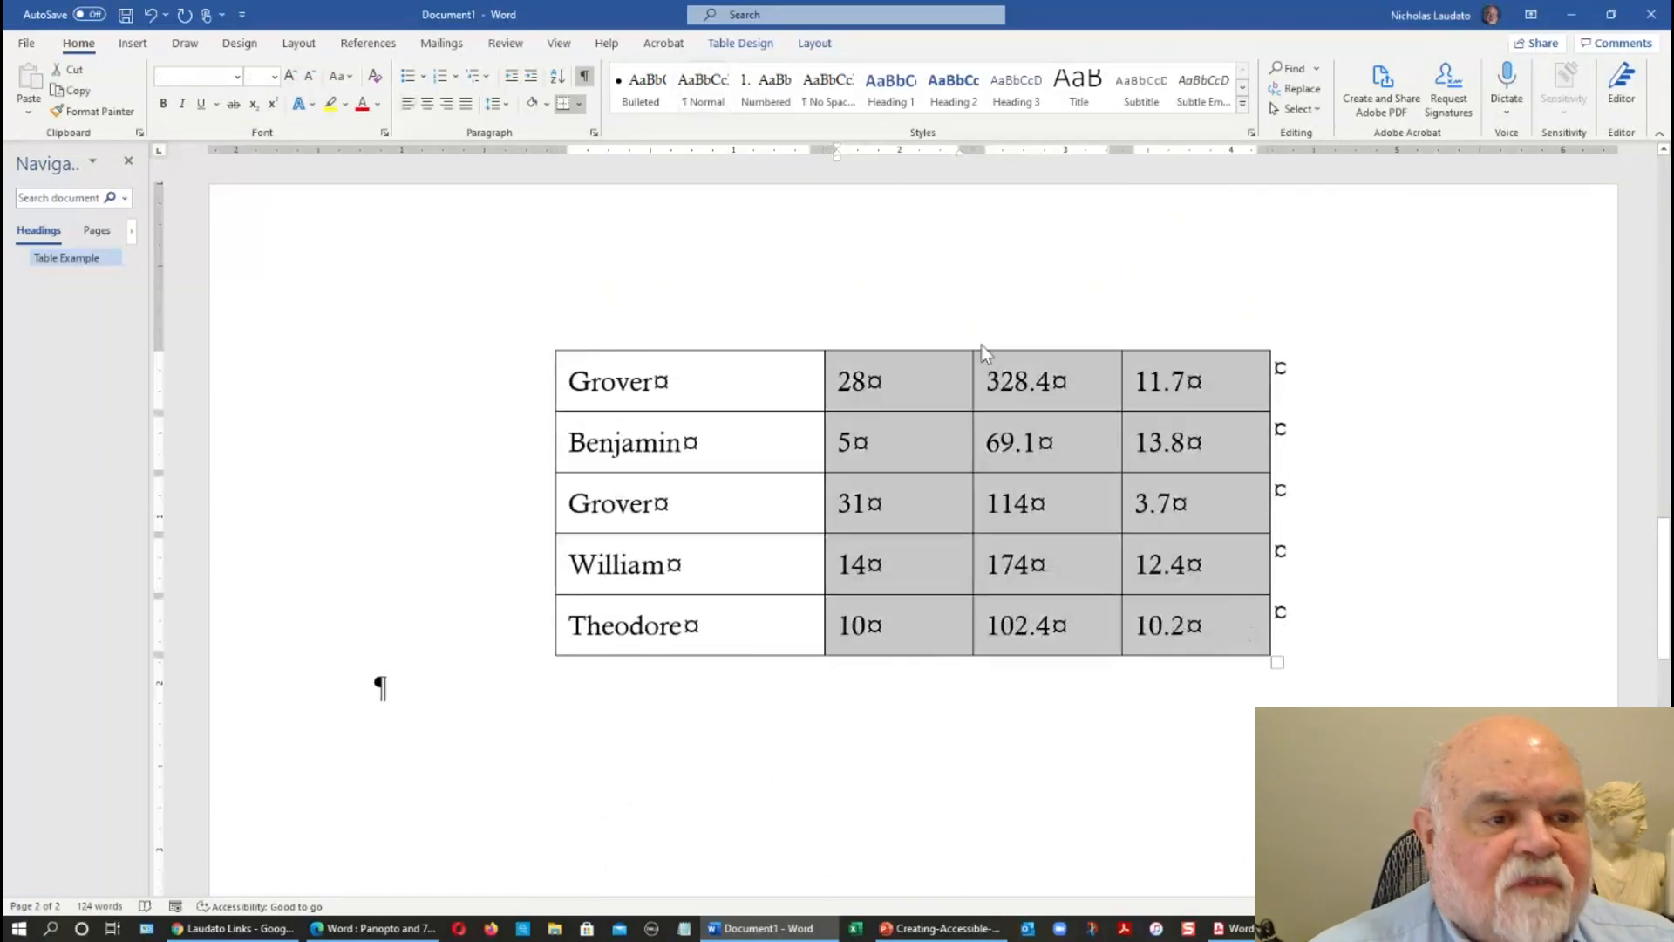
pyautogui.click(448, 109)
pyautogui.scroll(5, 630, 386)
pyautogui.scroll(10, 630, 386)
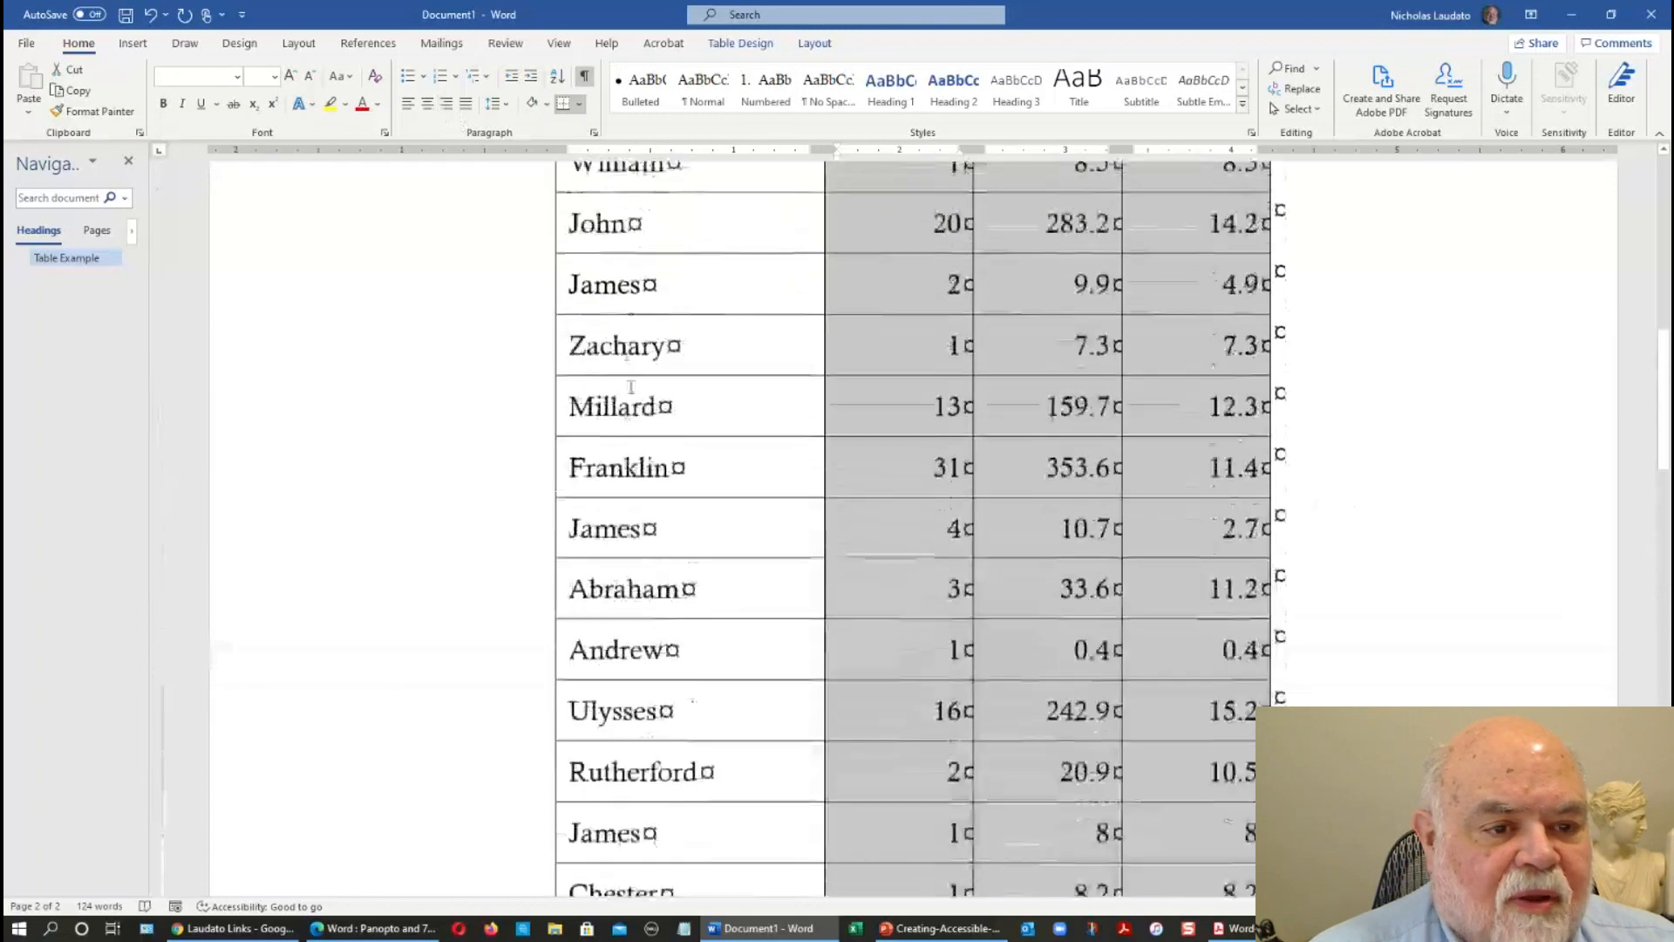
# Hide the formatting marks in the document and deselect the number cells.
pyautogui.click(586, 78)
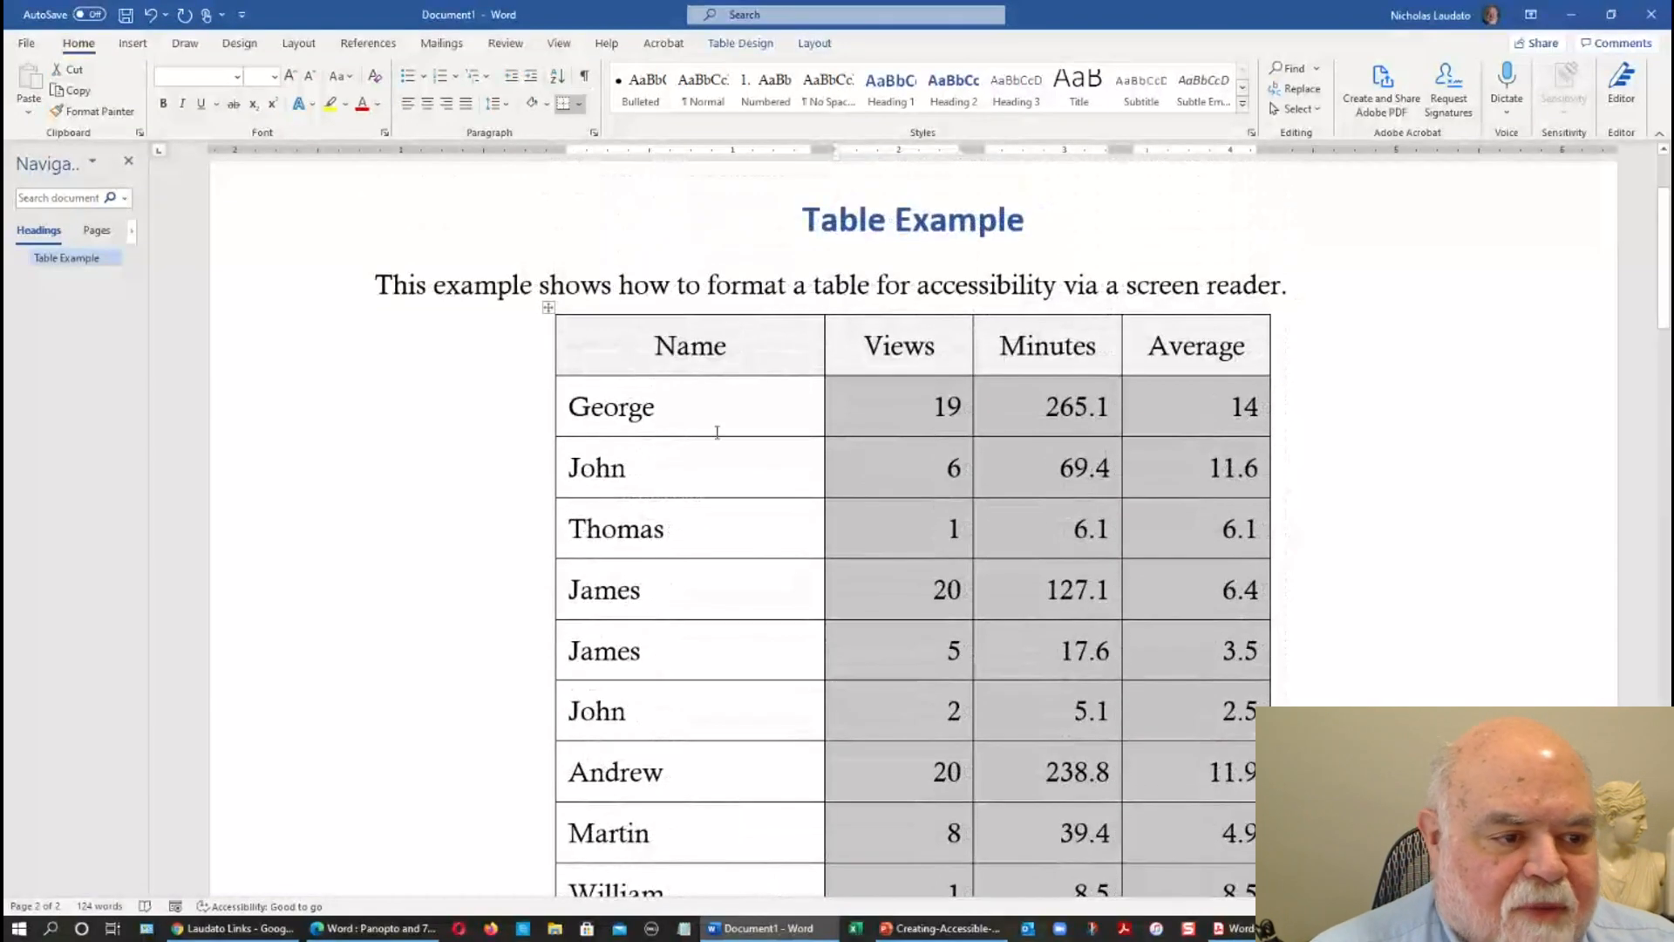
pyautogui.scroll(2, 720, 431)
pyautogui.click(818, 568)
pyautogui.scroll(-1, 933, 571)
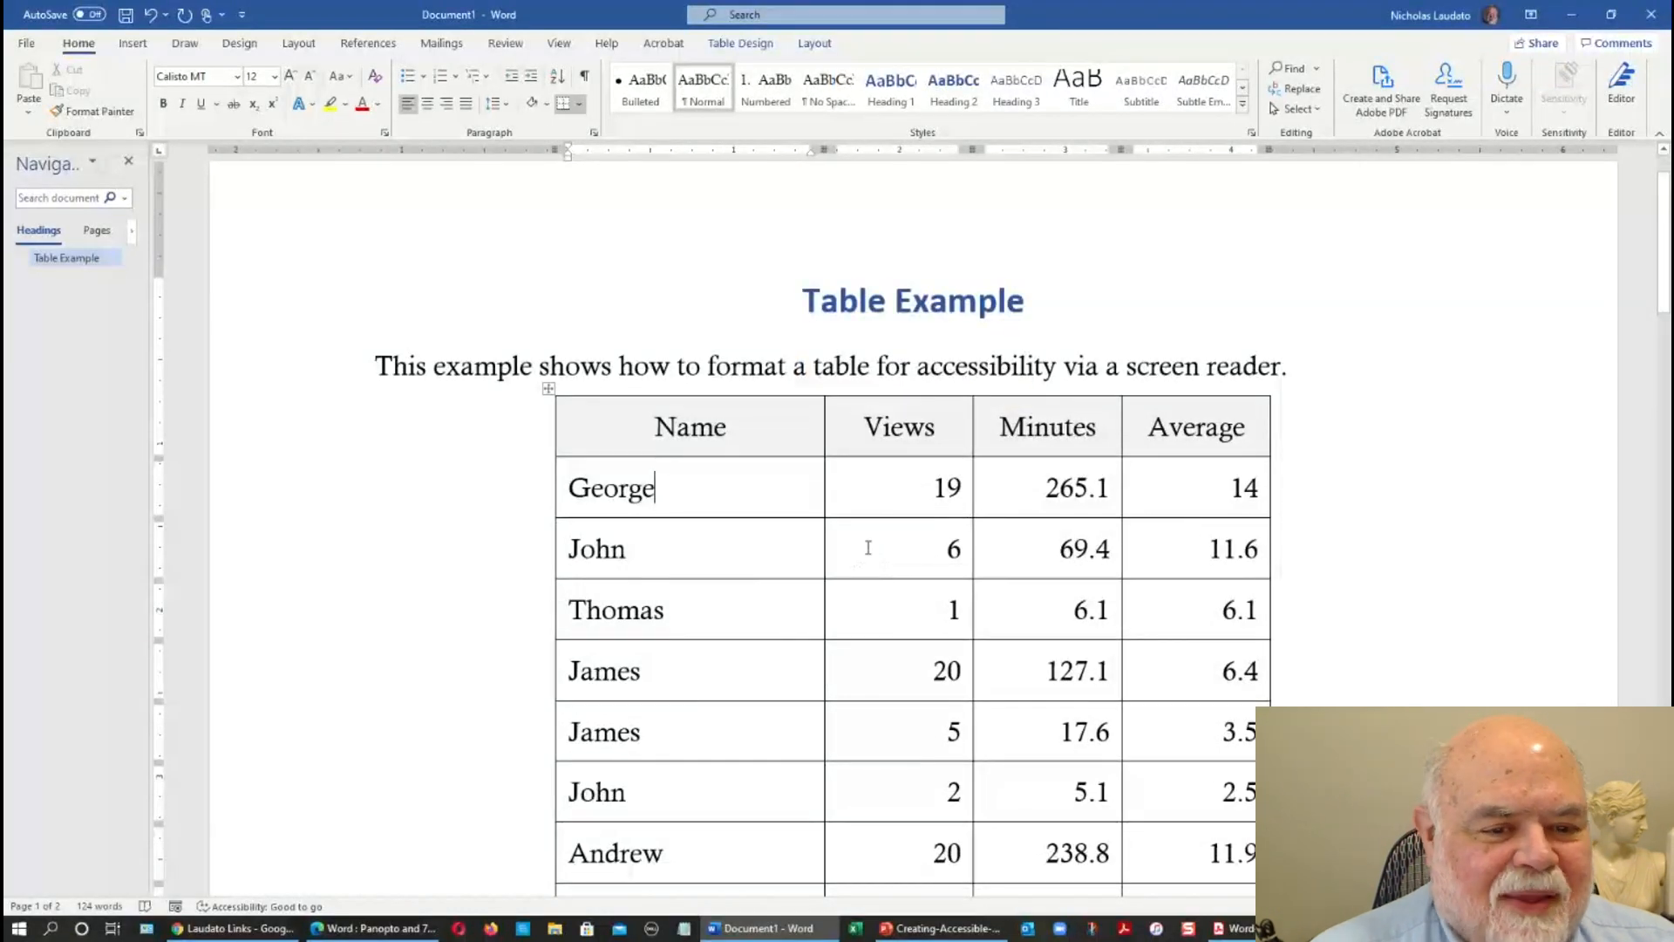
# Set the table's header row to repeat as a header row at the top of each page.
pyautogui.scroll(-3, 868, 548)
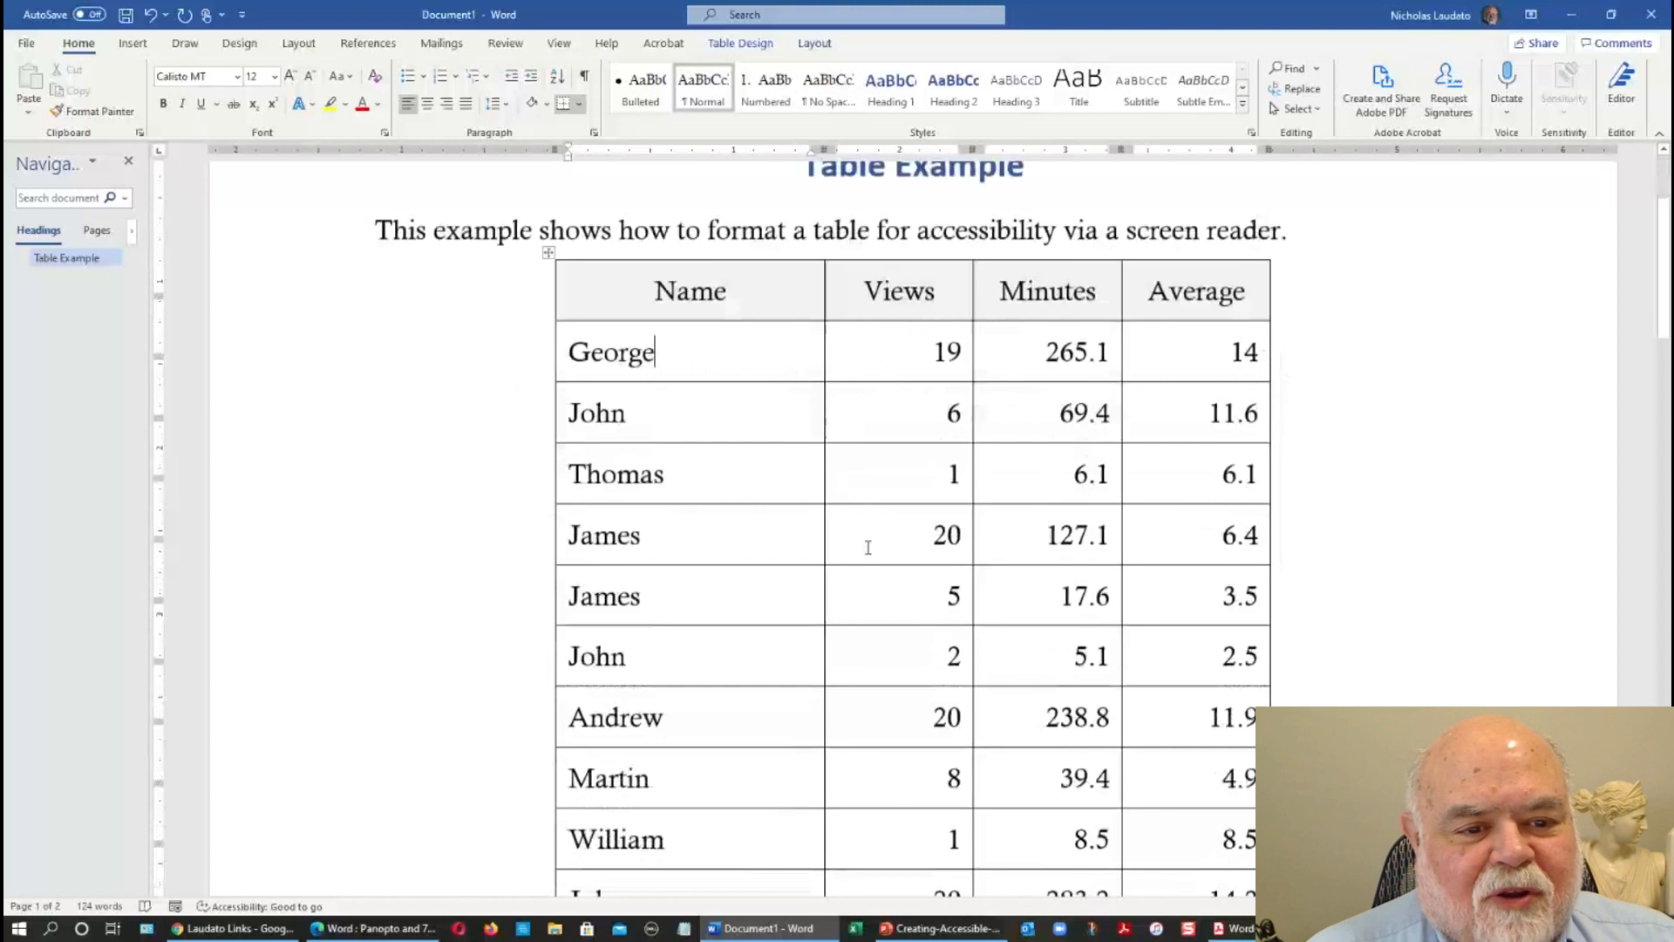
pyautogui.scroll(-8, 868, 547)
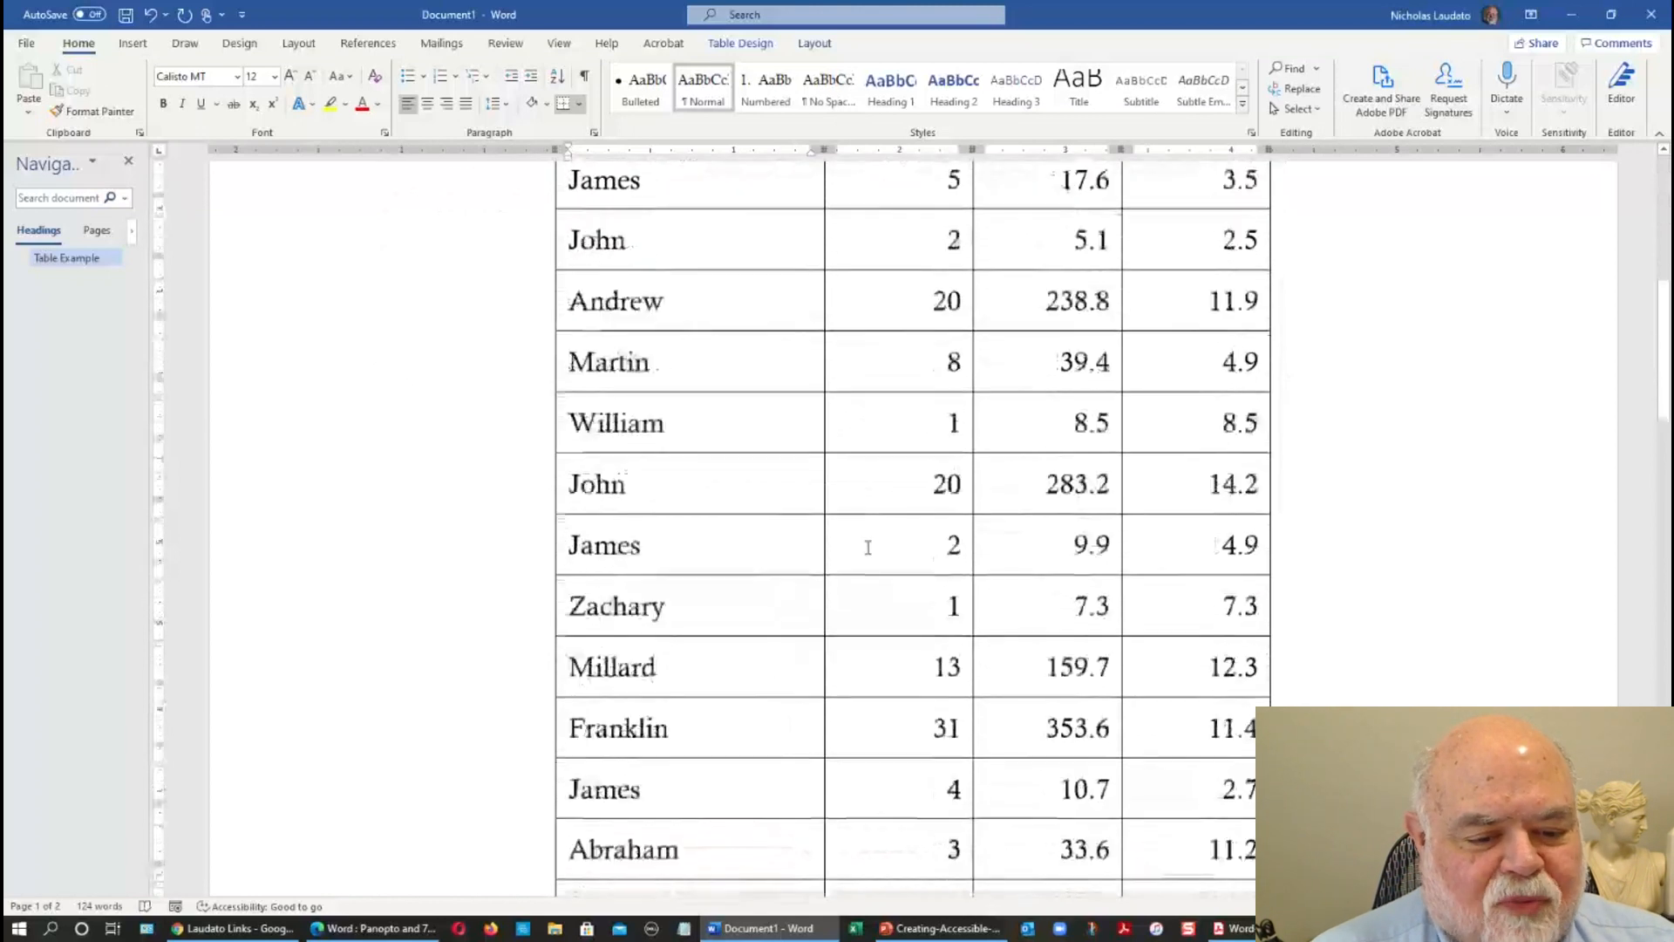
pyautogui.scroll(-7, 868, 548)
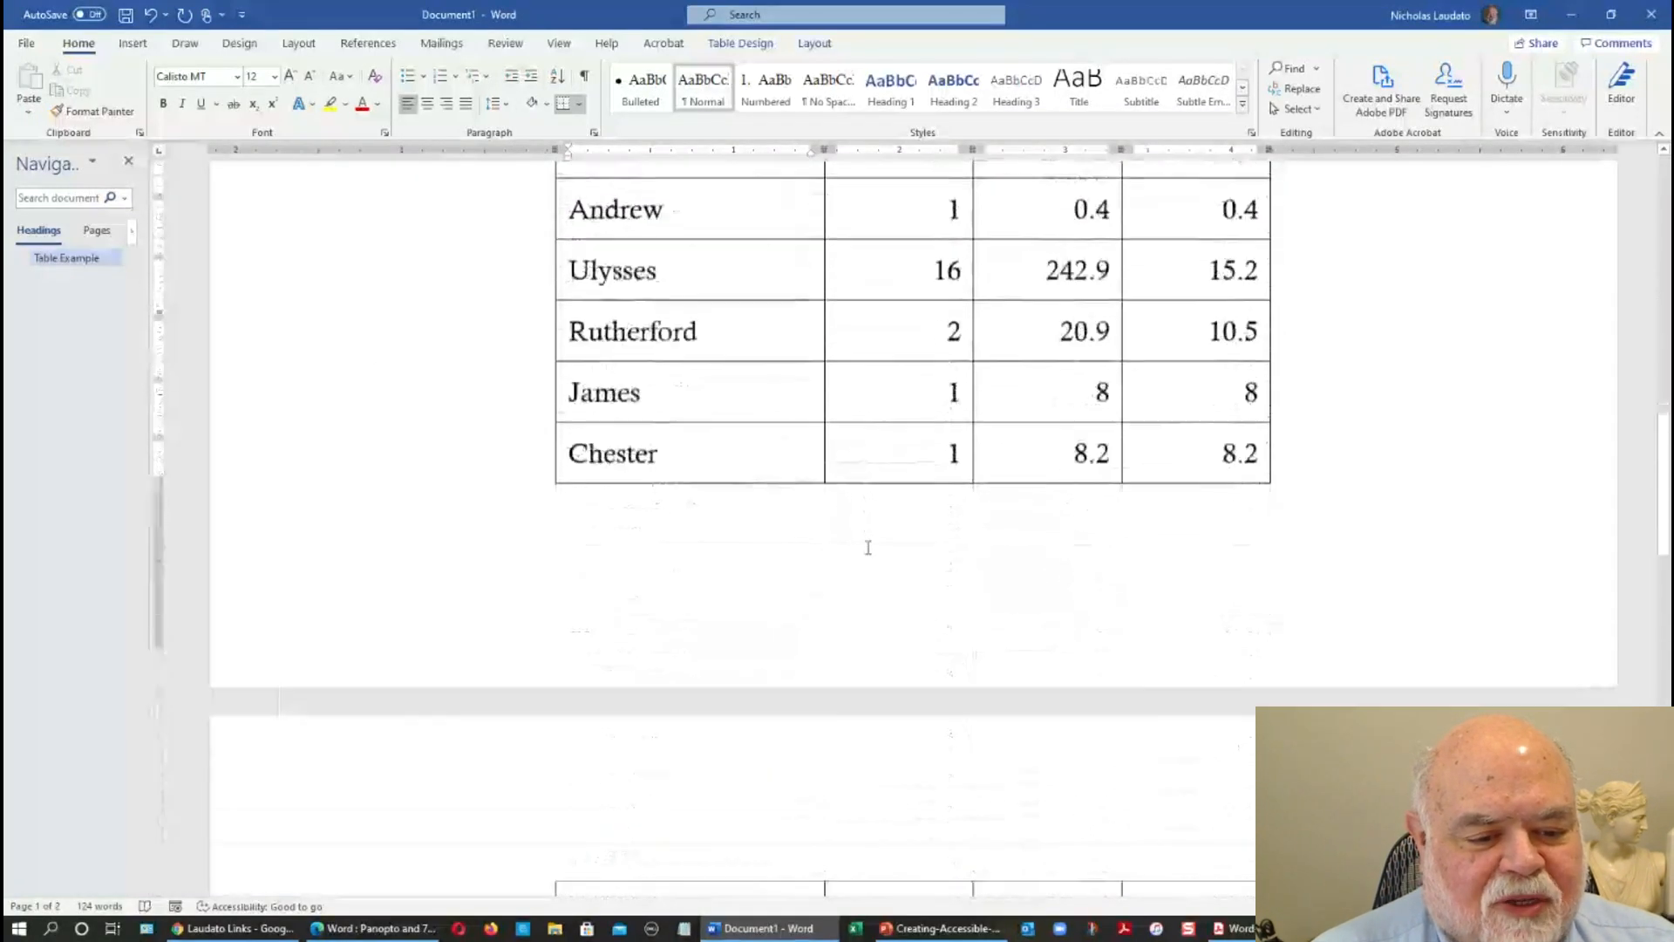
pyautogui.scroll(-2, 868, 548)
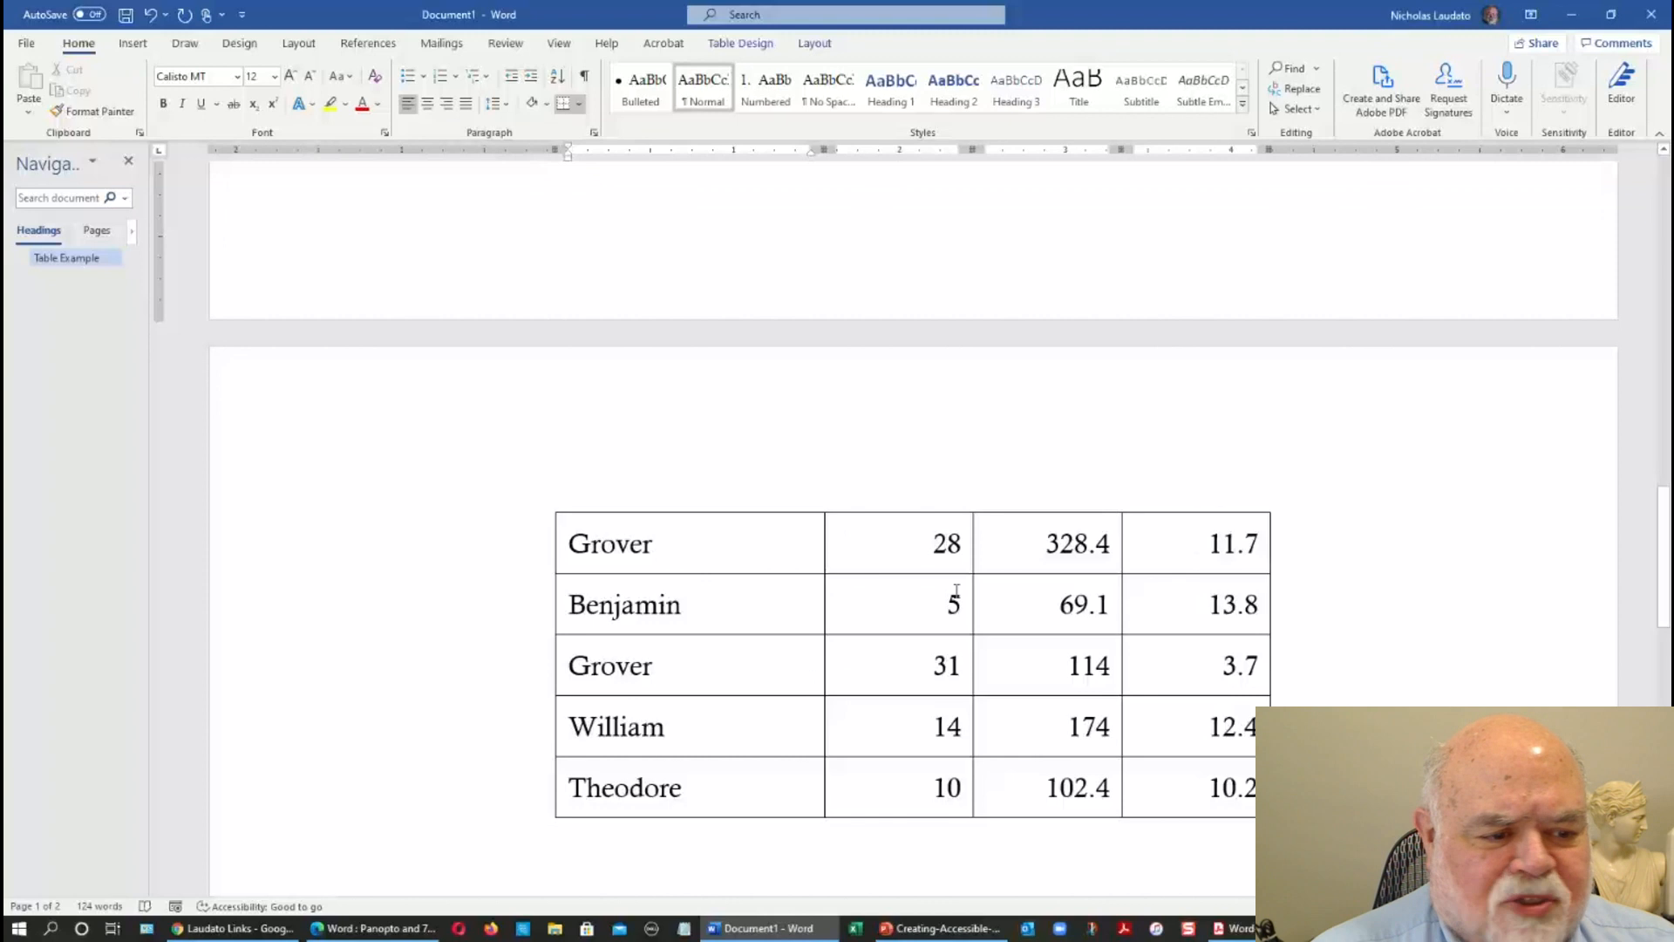
pyautogui.moveTo(1664, 530); pyautogui.dragTo(1662, 185)
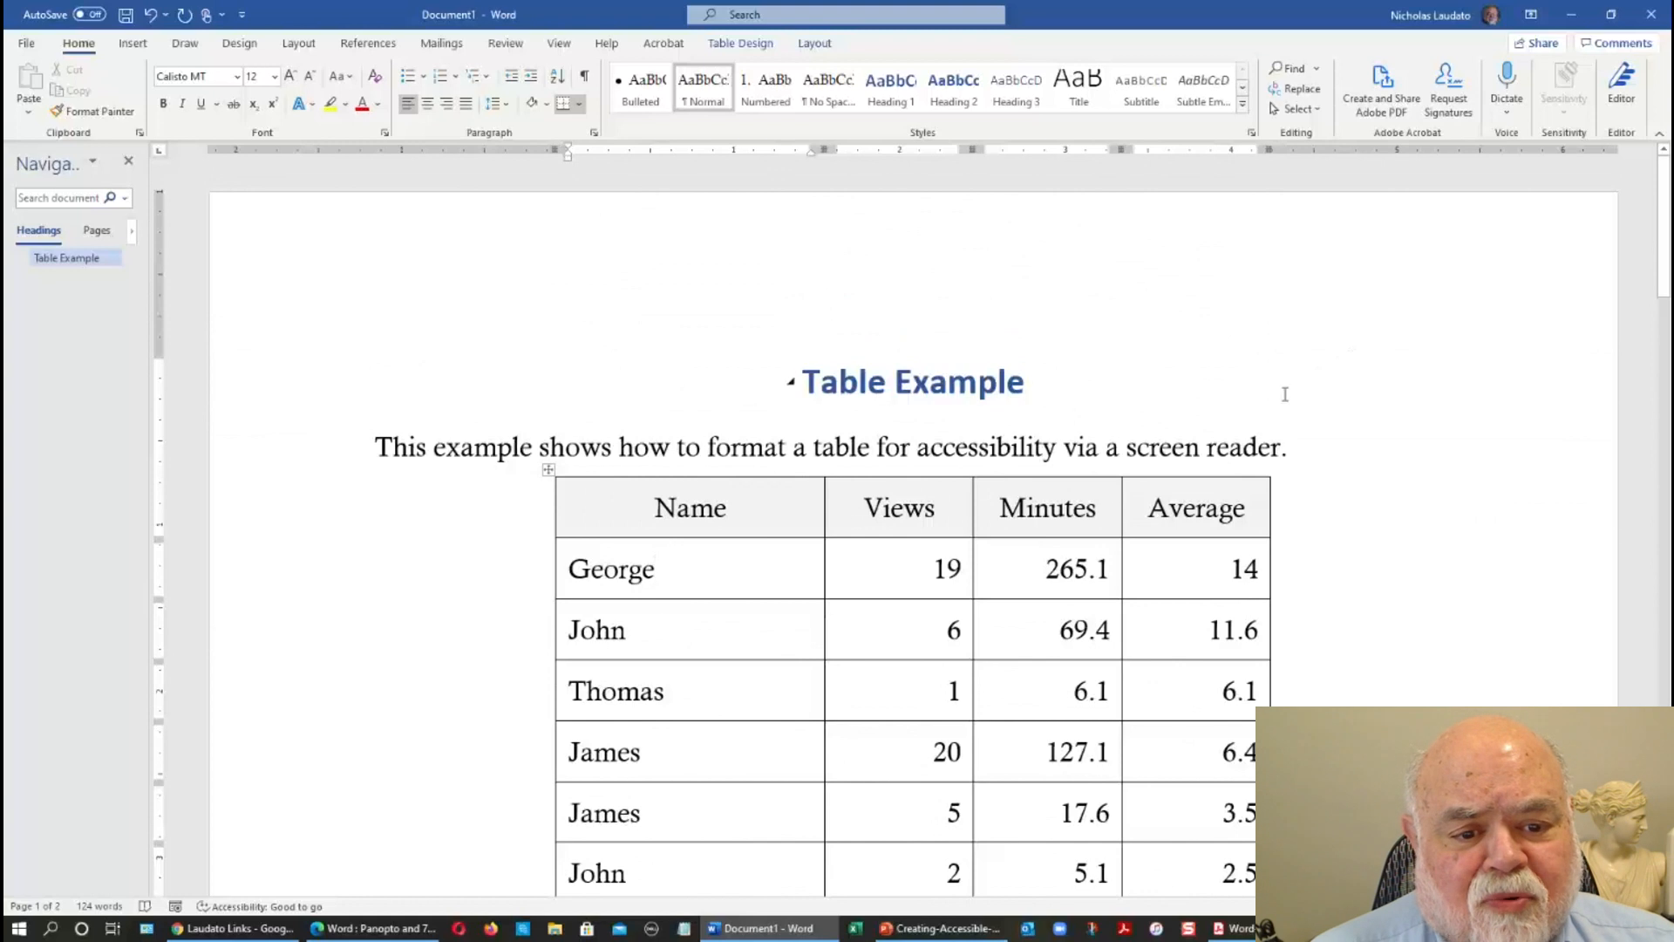
pyautogui.click(403, 516)
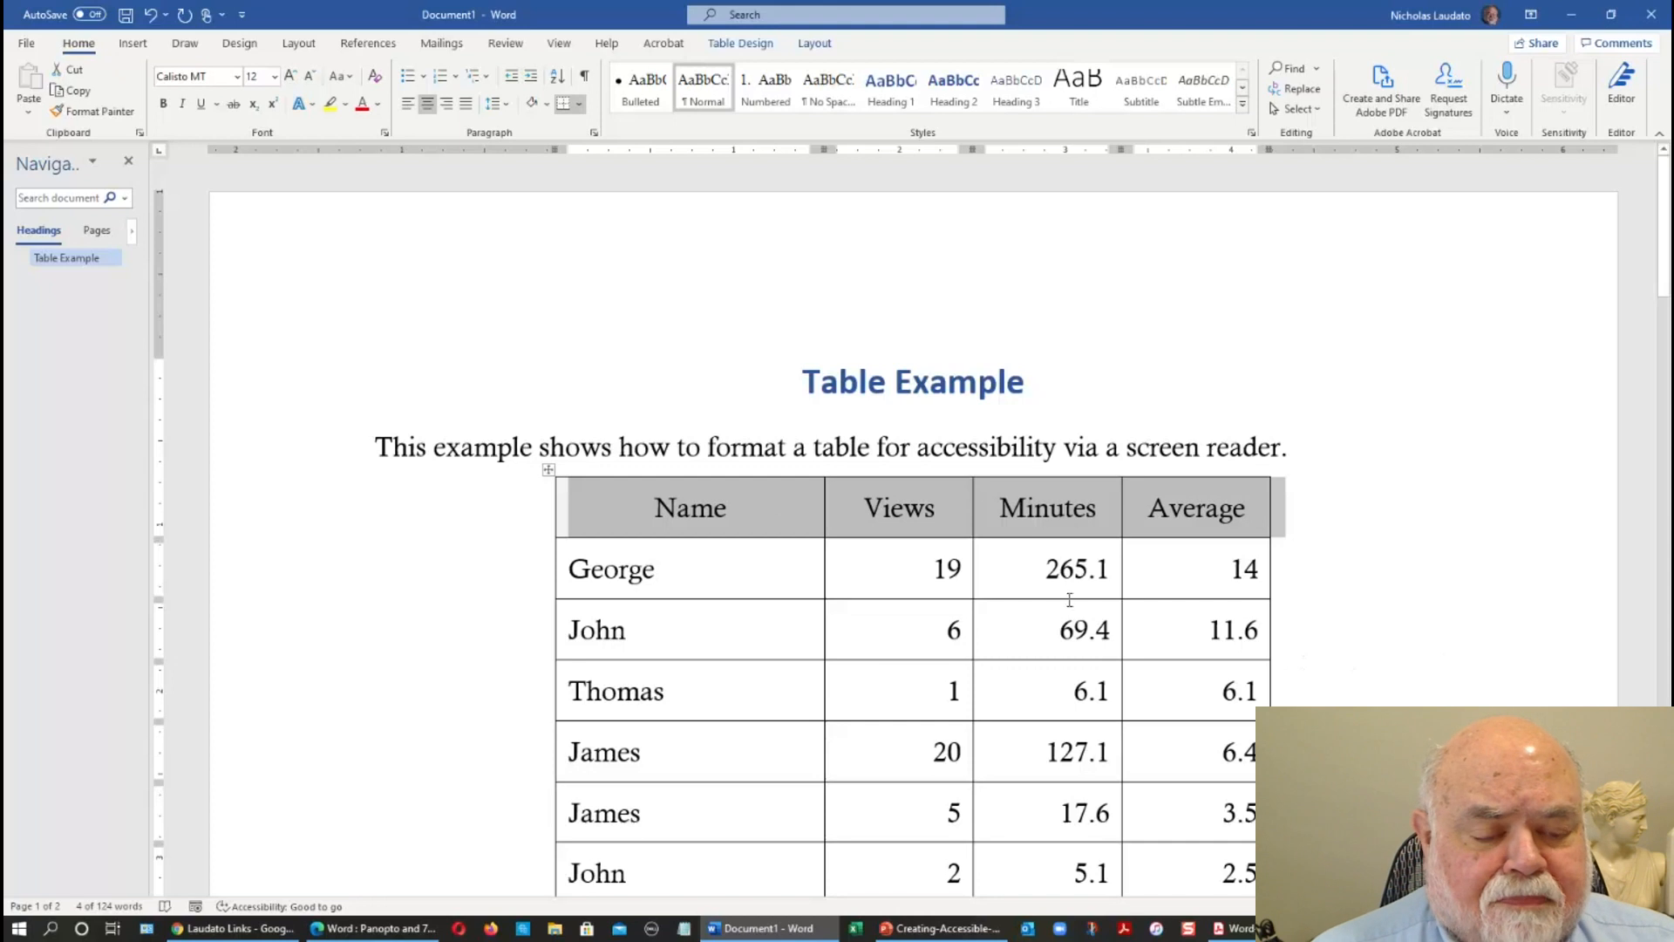
pyautogui.rightClick(734, 510)
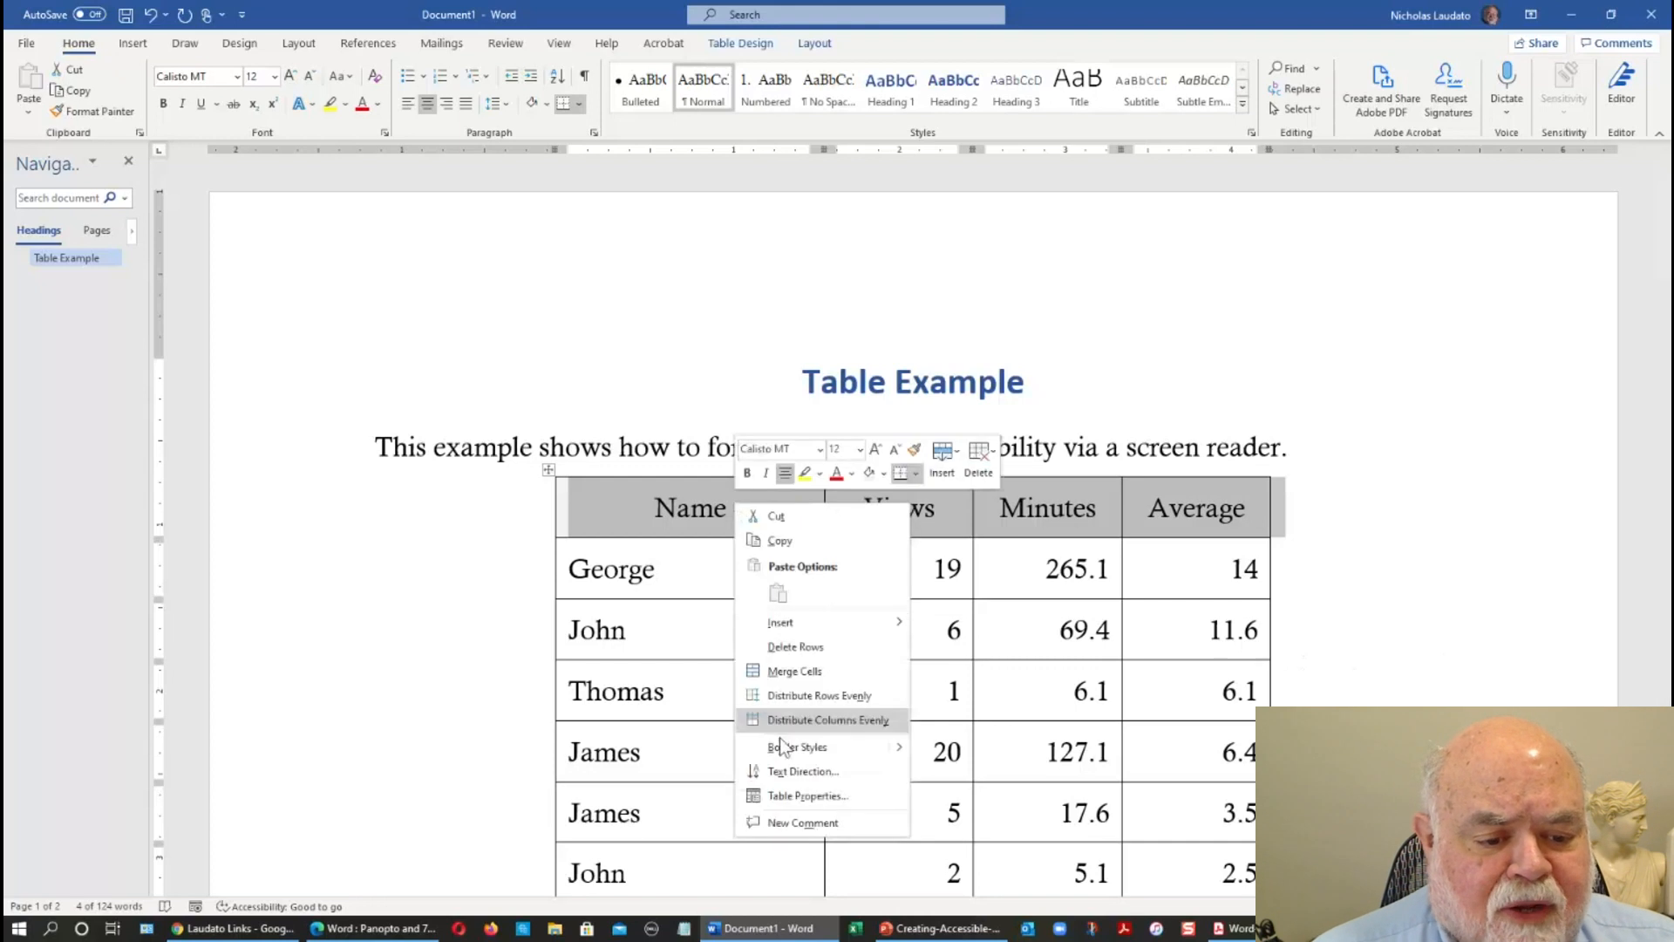
pyautogui.click(789, 795)
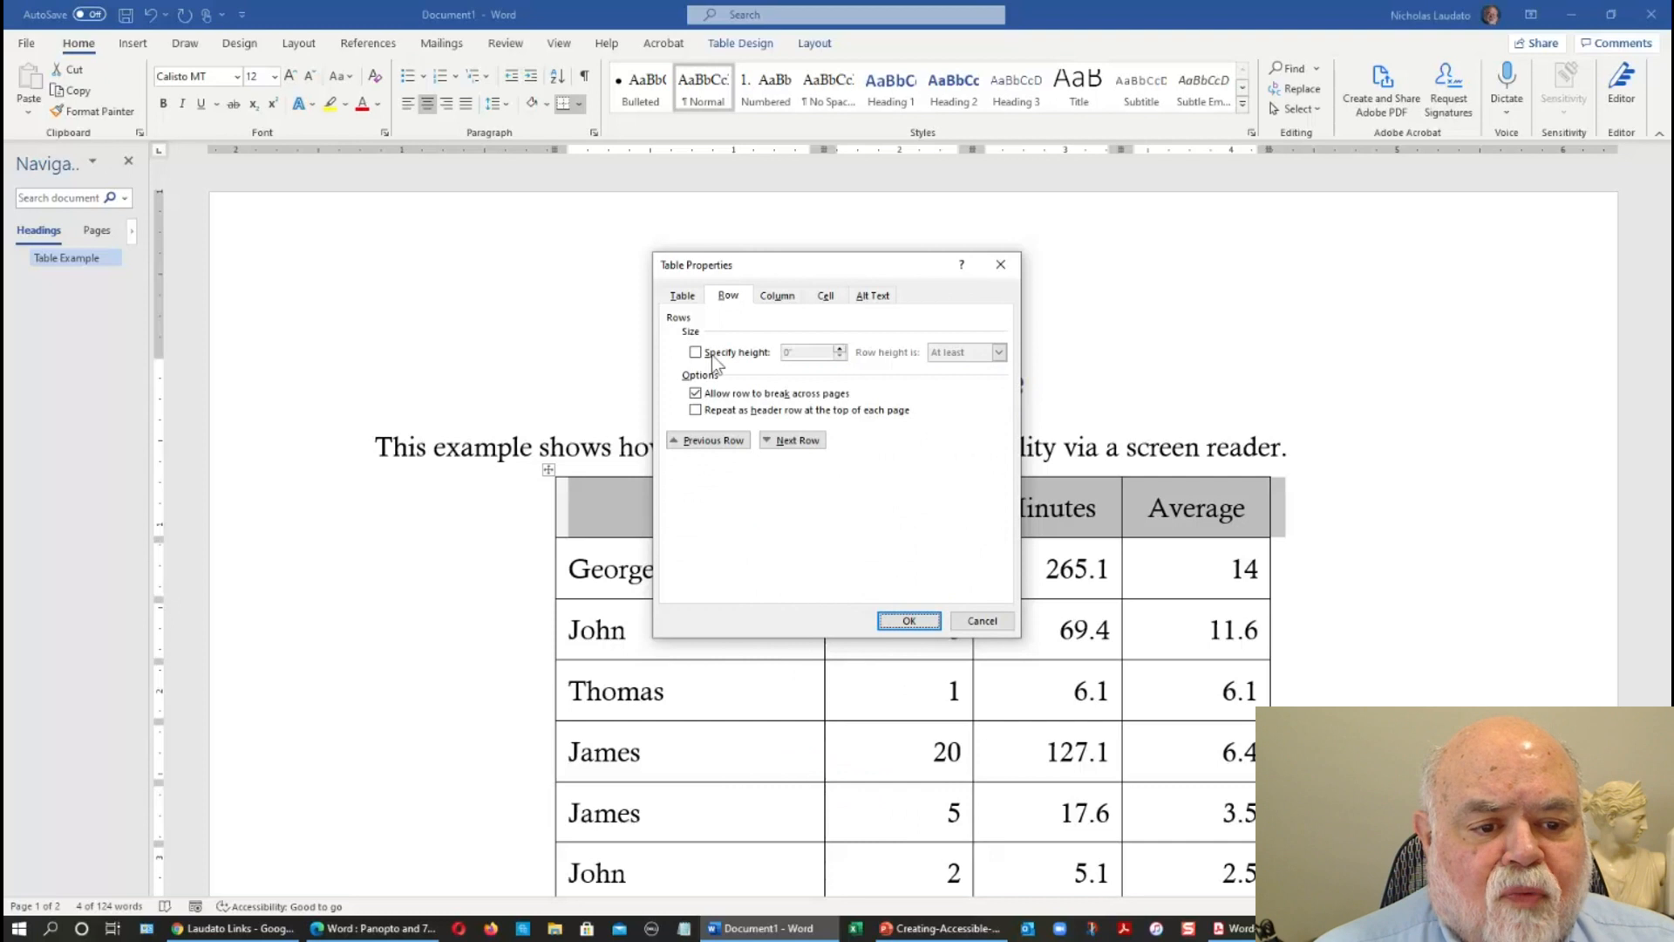
pyautogui.click(696, 411)
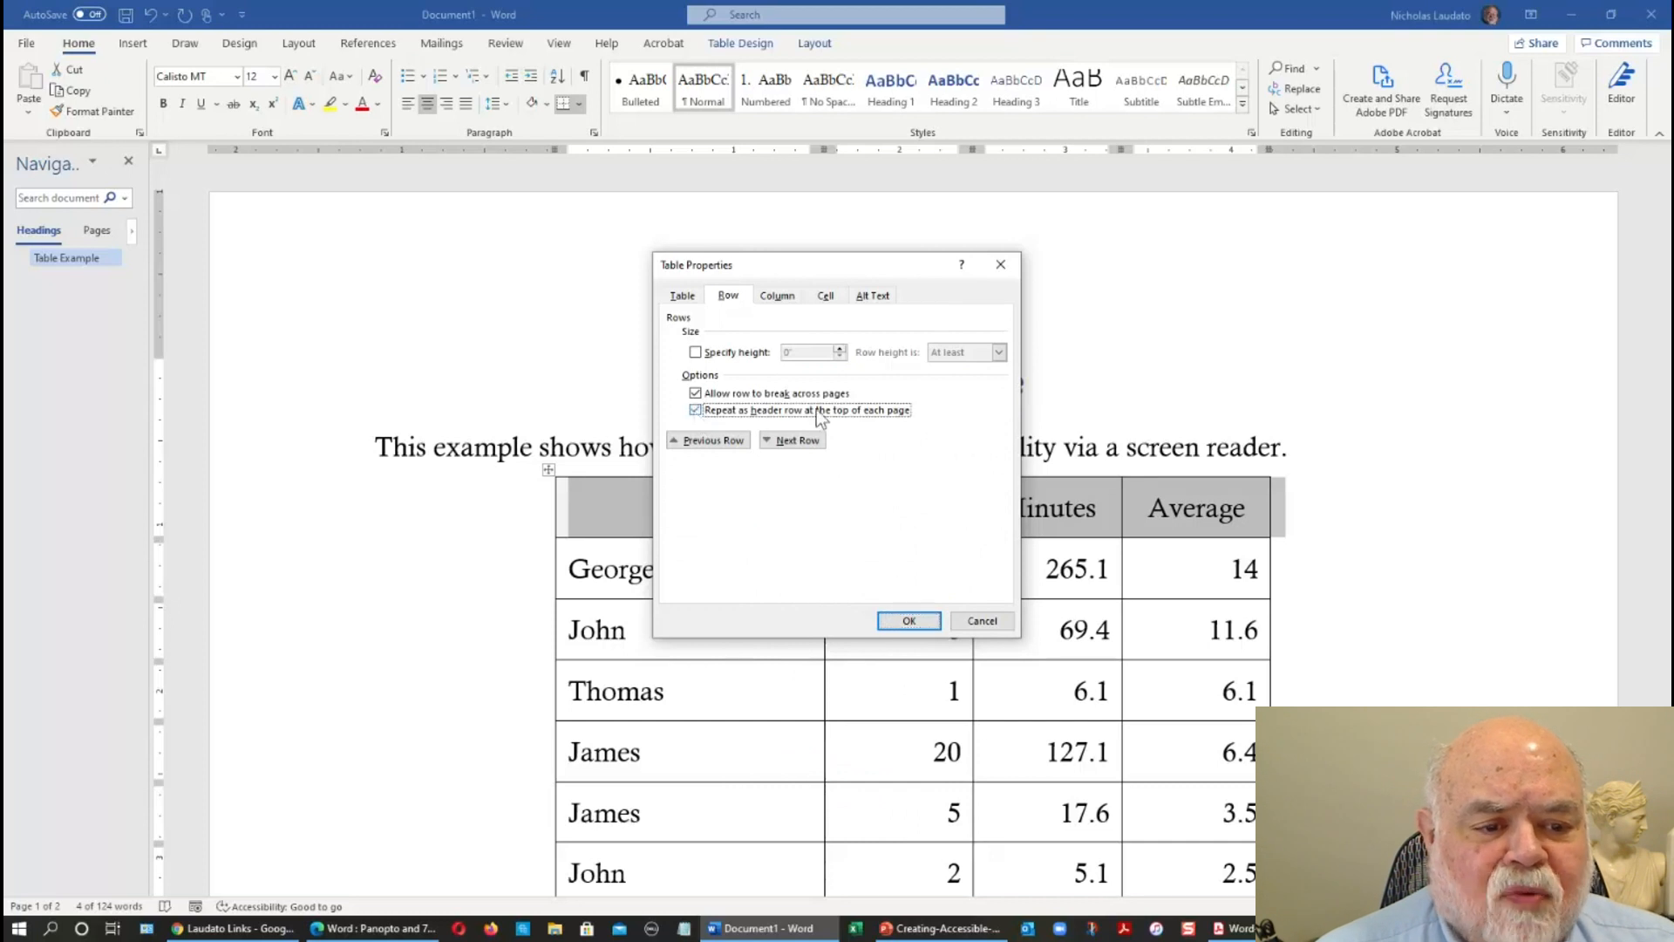
pyautogui.click(900, 623)
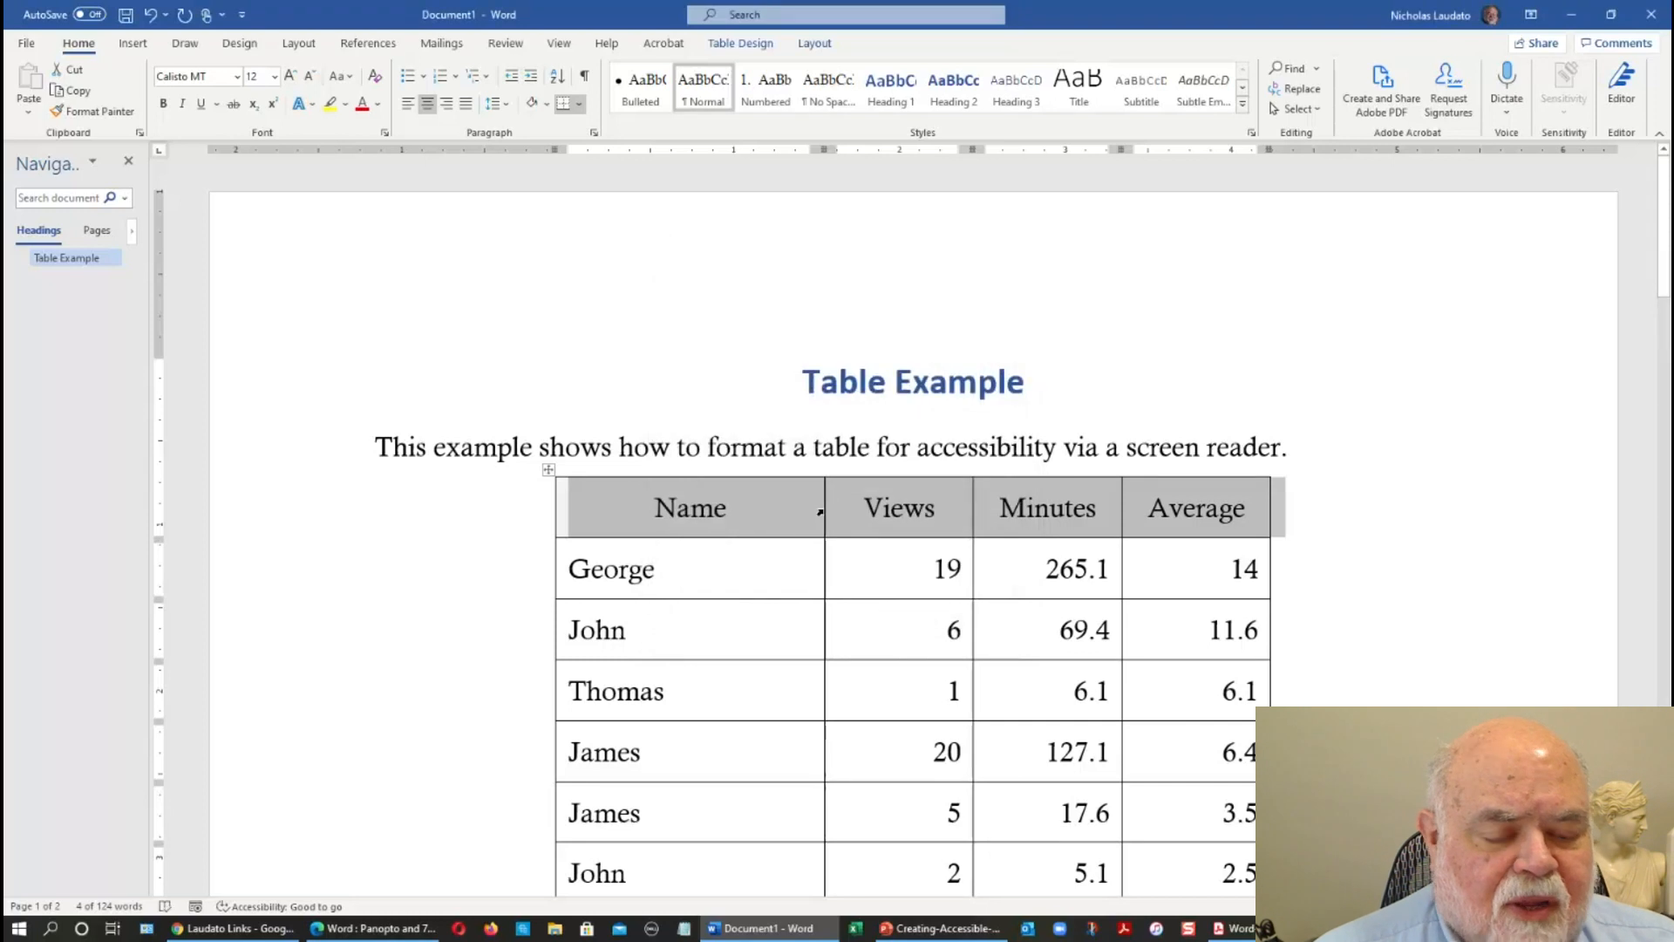
pyautogui.click(819, 512)
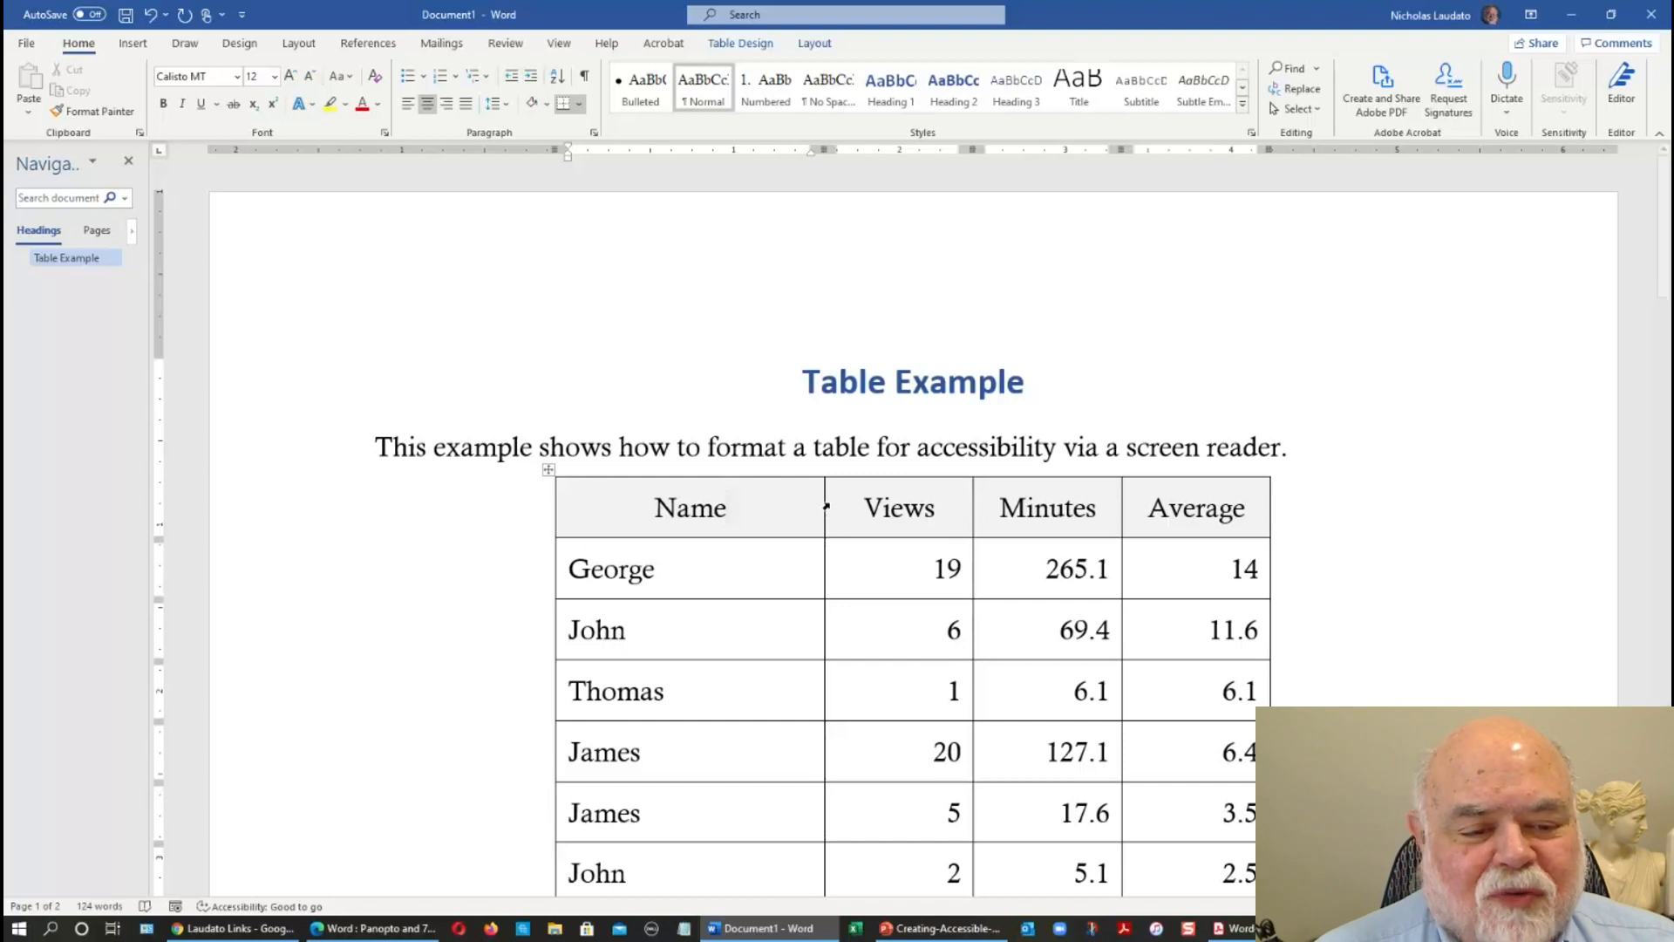
# Set the paragraph spacing before and after to 0 pt for all text in the table.
pyautogui.scroll(-8, 826, 505)
pyautogui.scroll(-9, 826, 505)
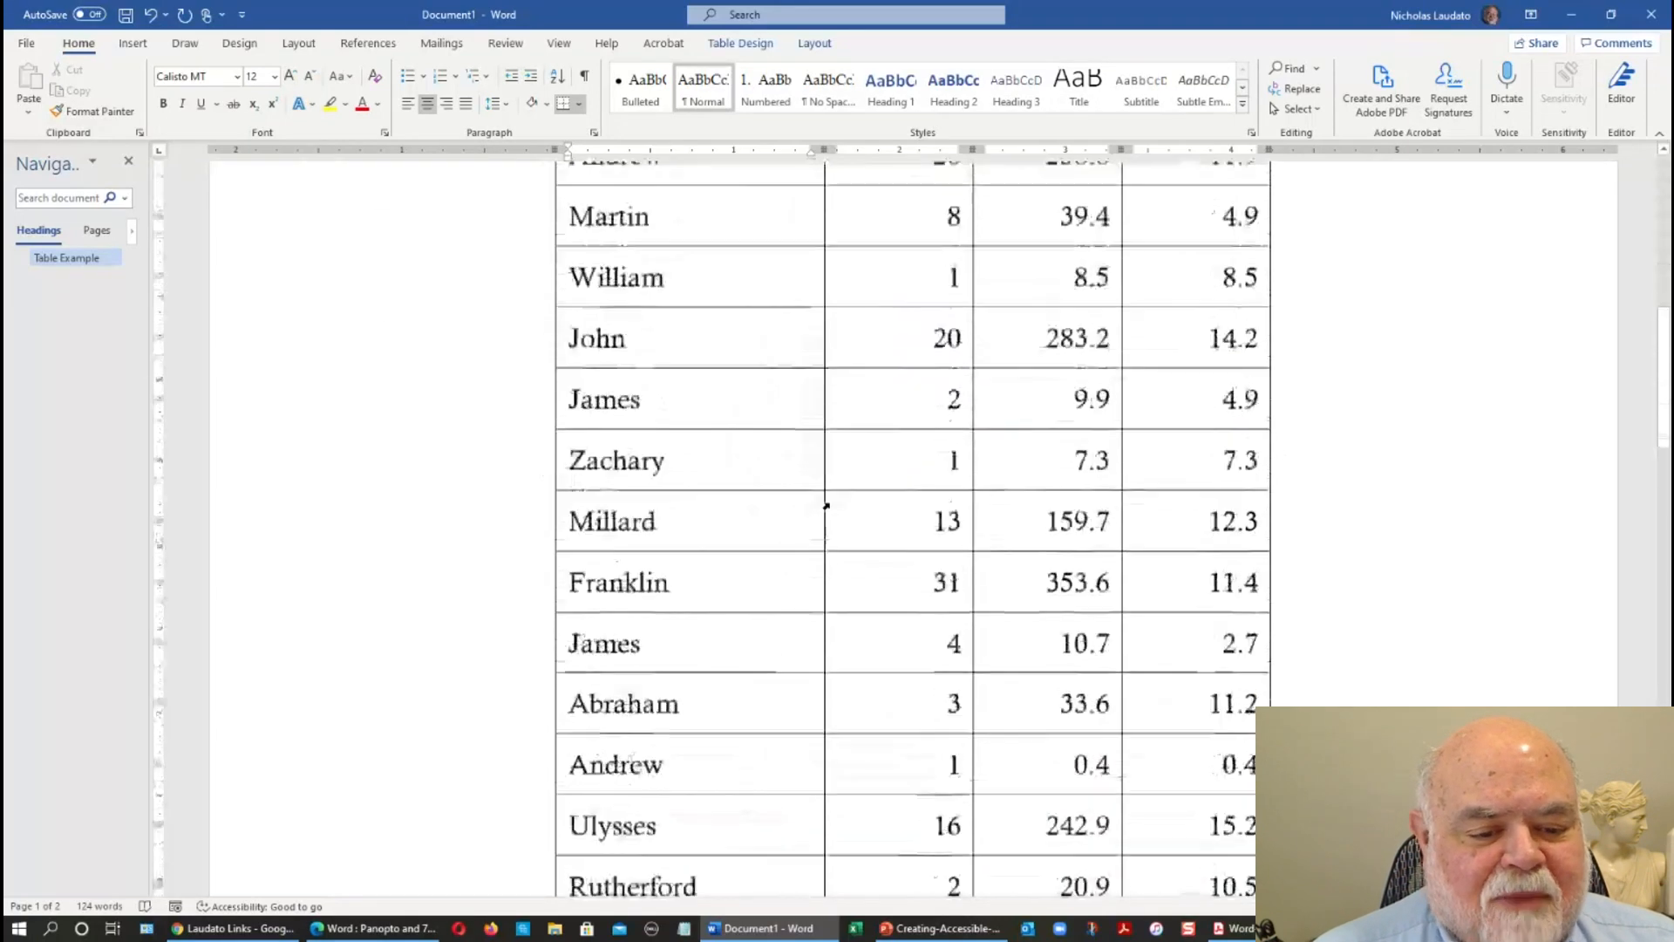
pyautogui.scroll(-4, 825, 506)
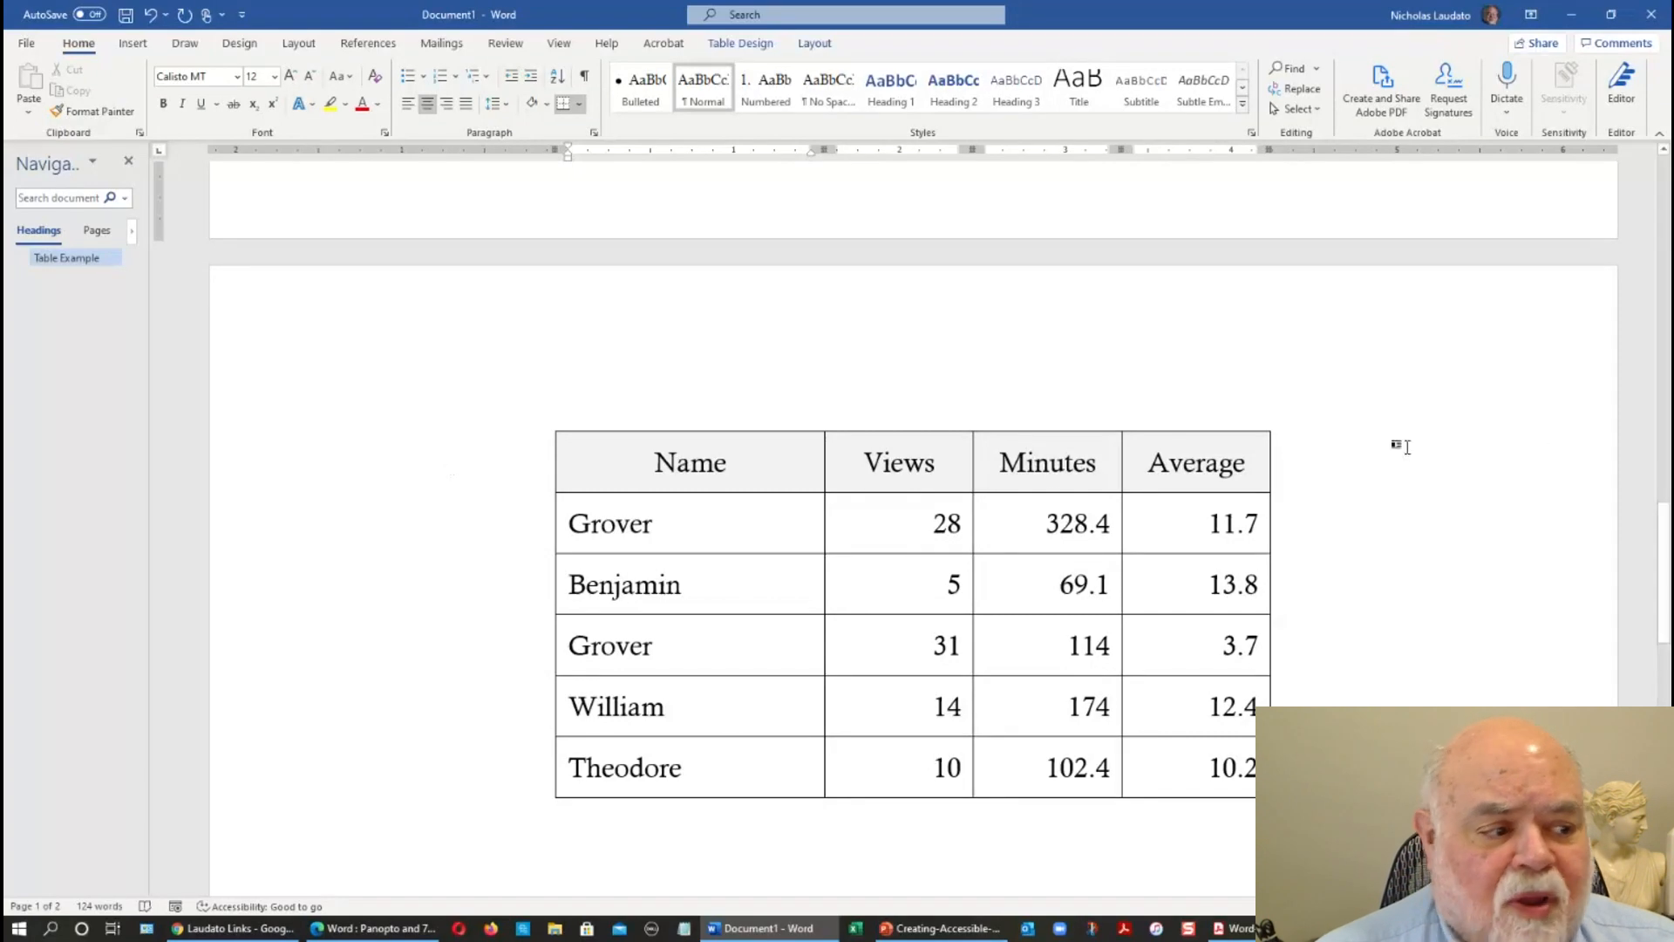
pyautogui.moveTo(1664, 523); pyautogui.dragTo(1664, 174)
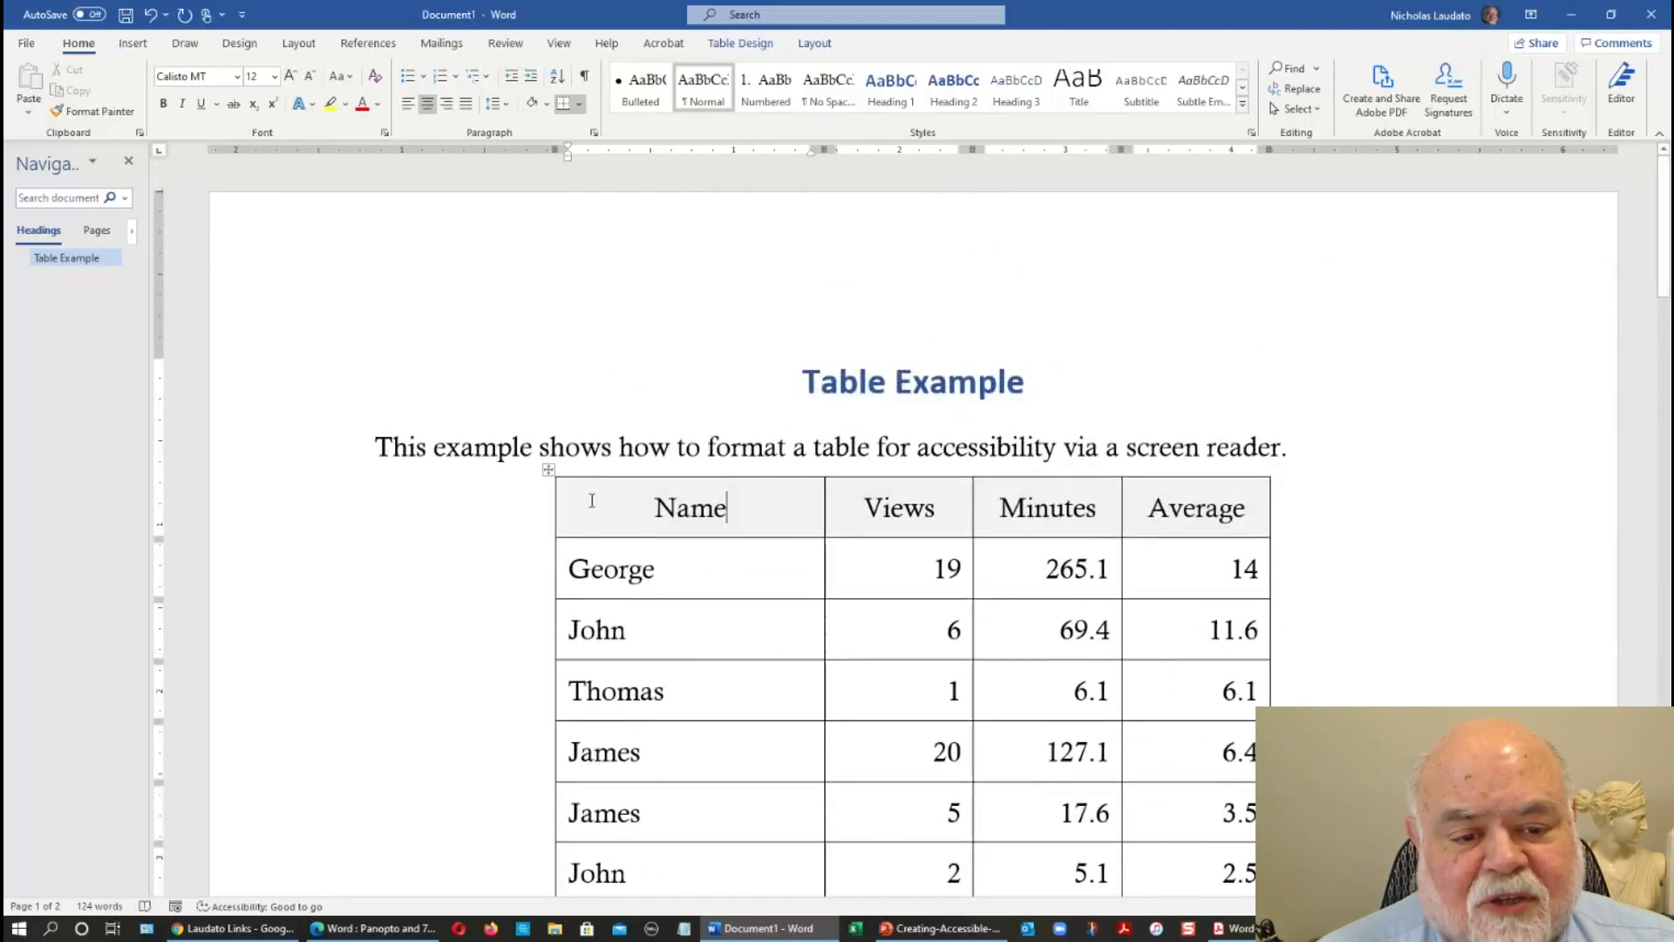
pyautogui.click(547, 471)
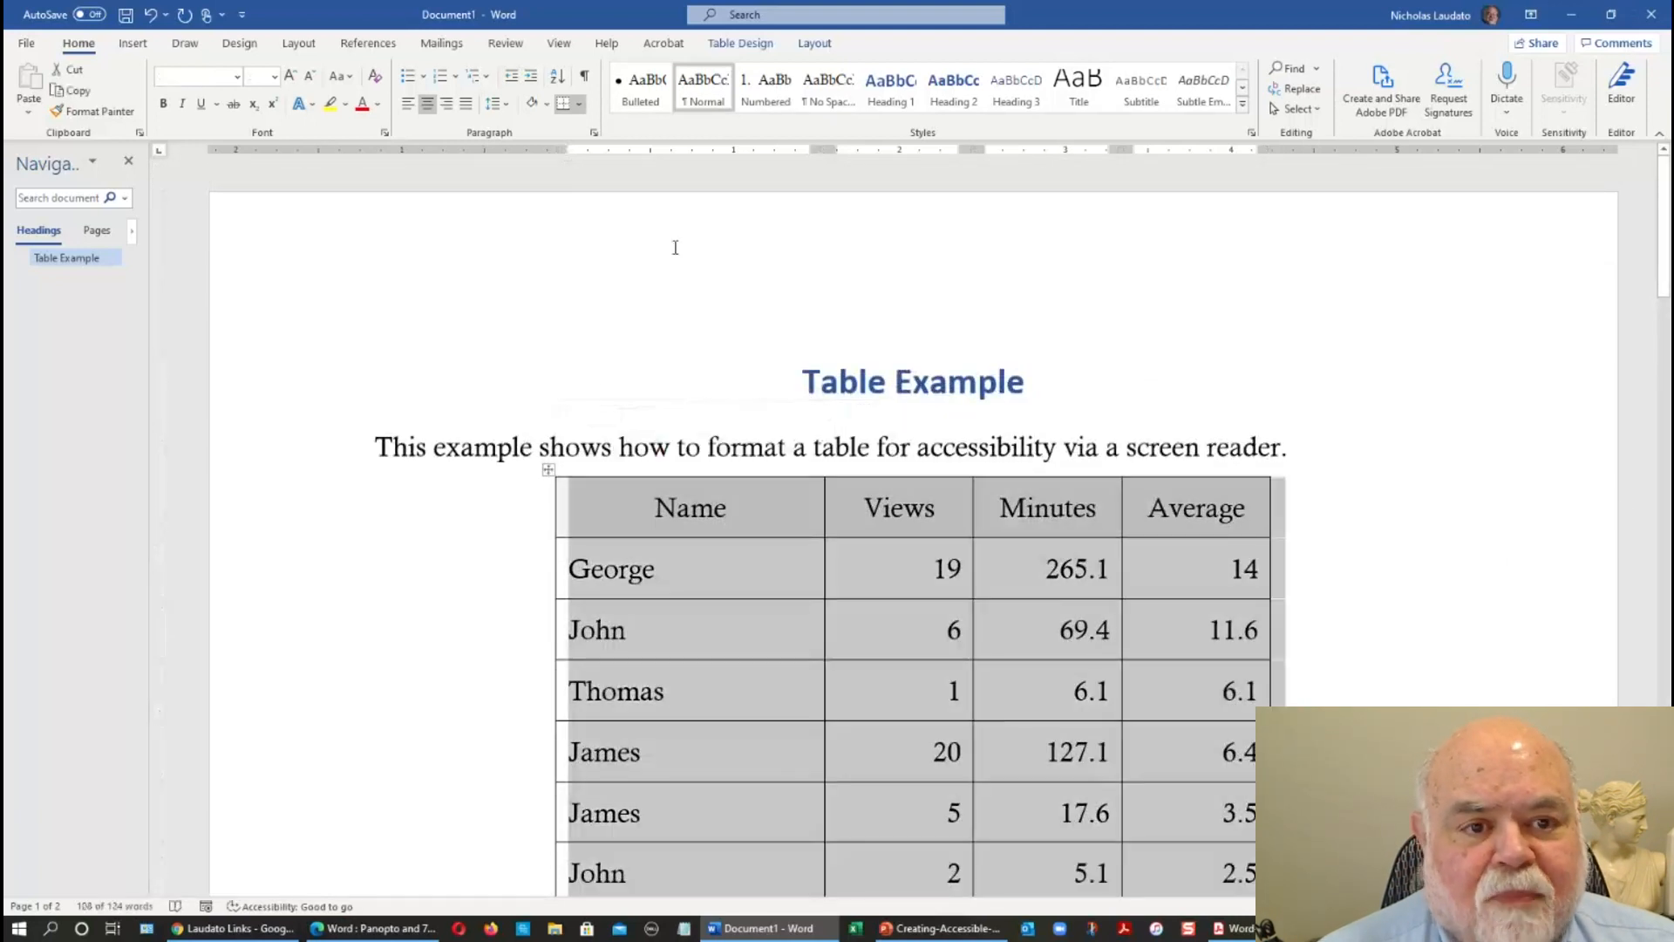
pyautogui.click(593, 132)
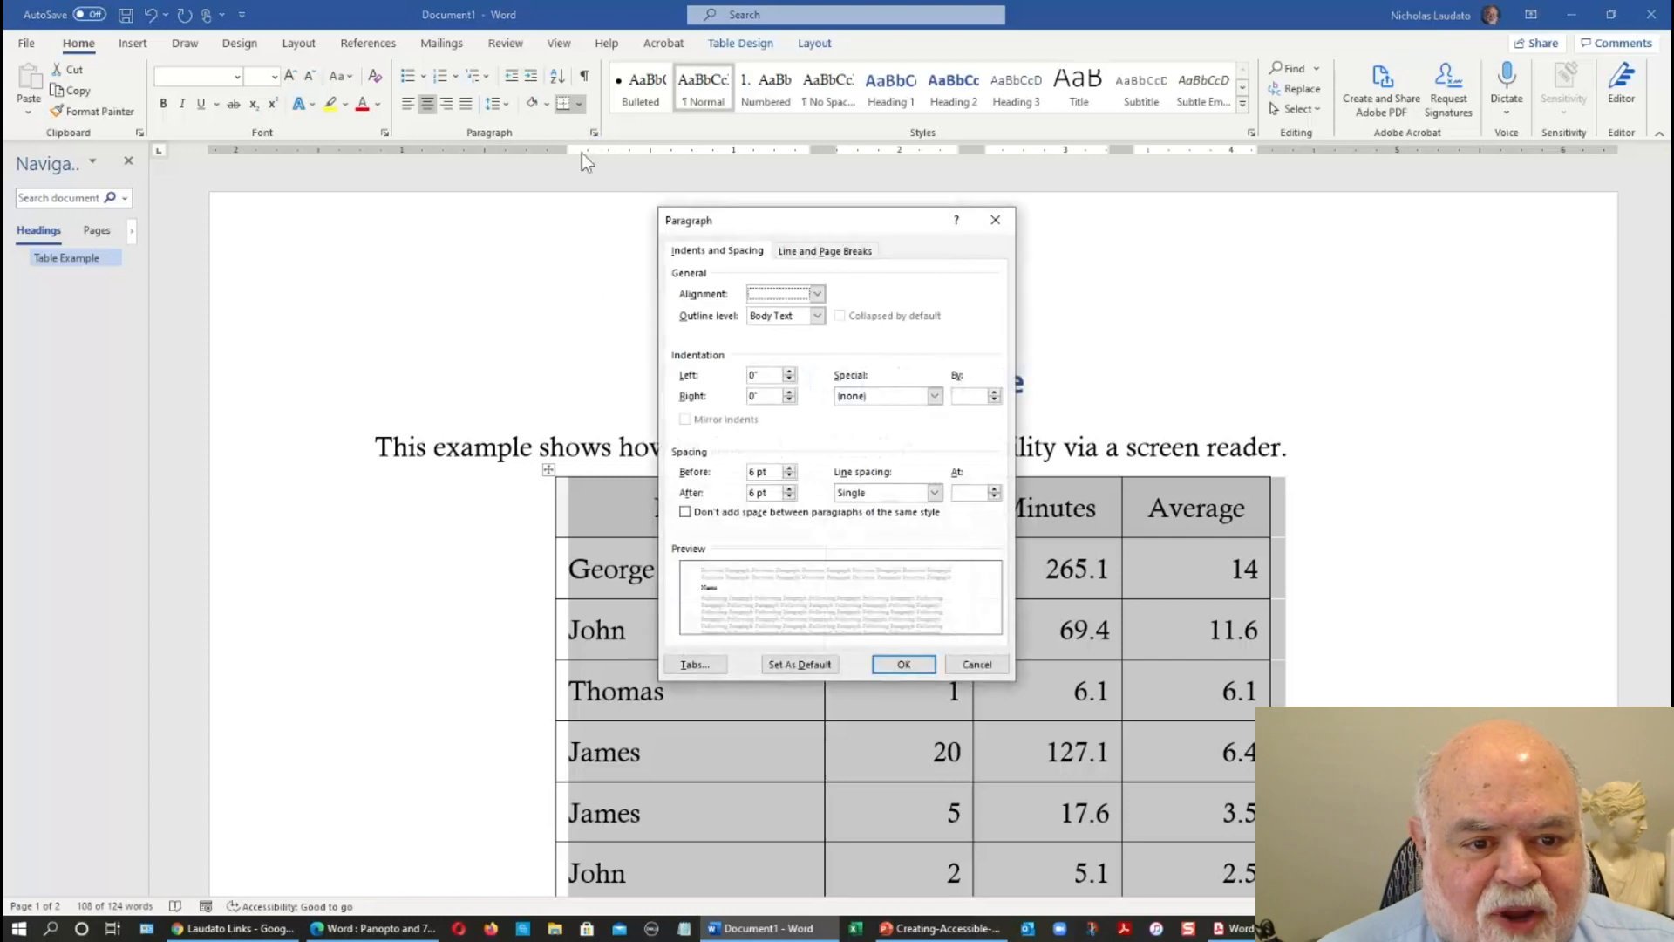
pyautogui.click(789, 497)
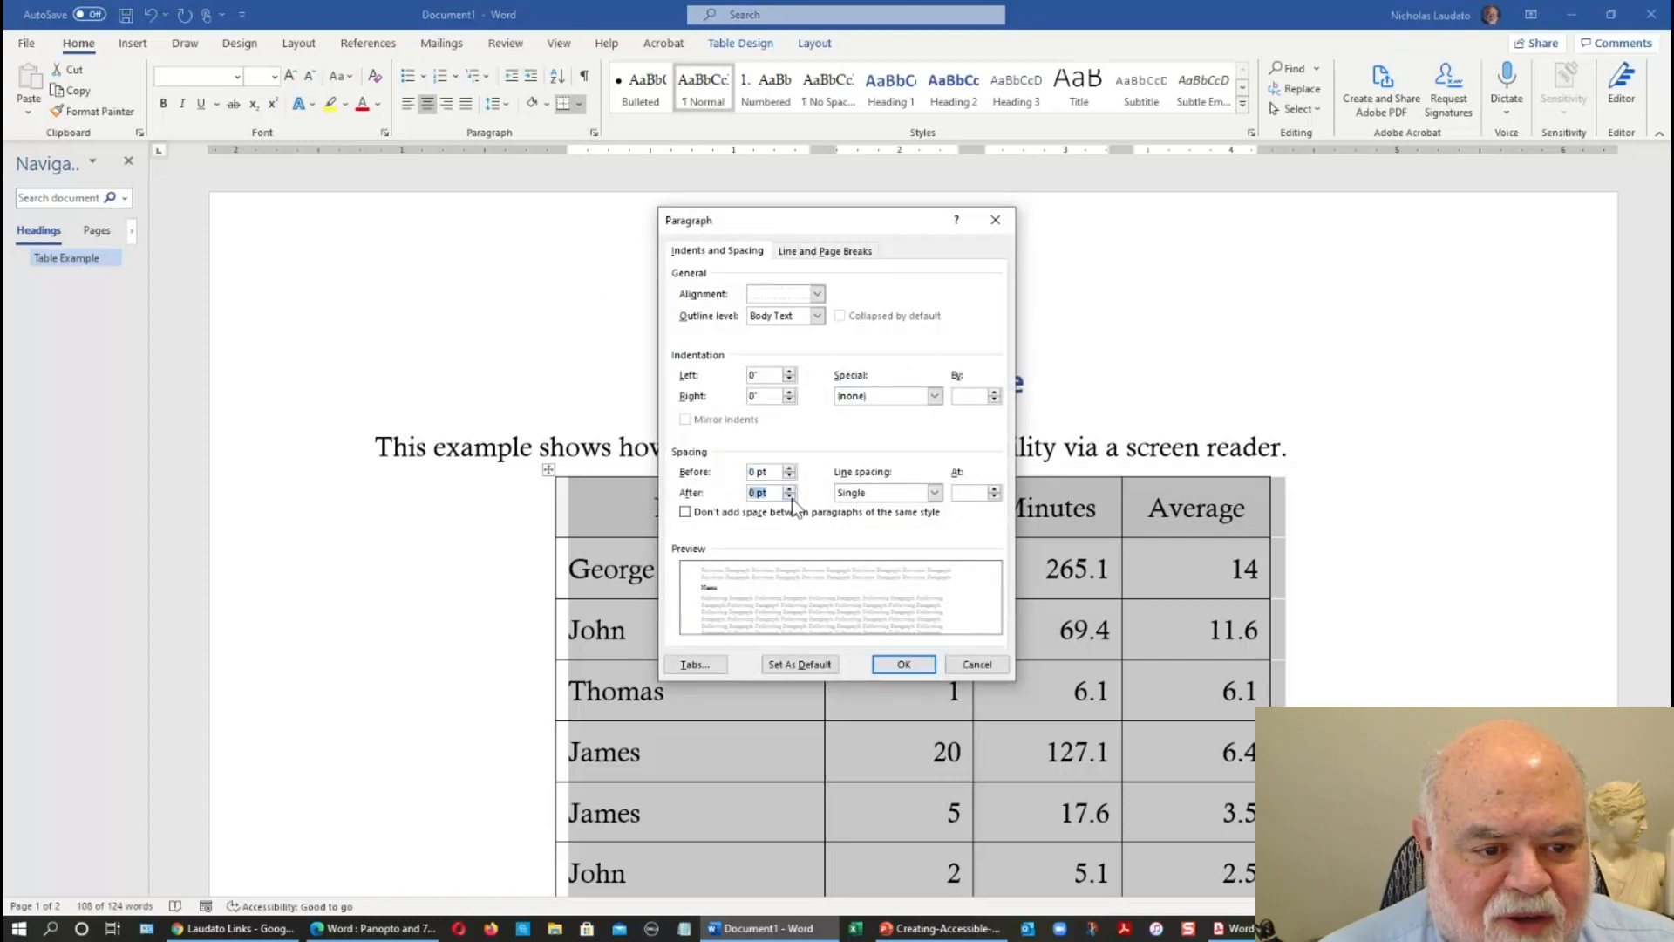
pyautogui.click(903, 664)
pyautogui.scroll(-3, 870, 620)
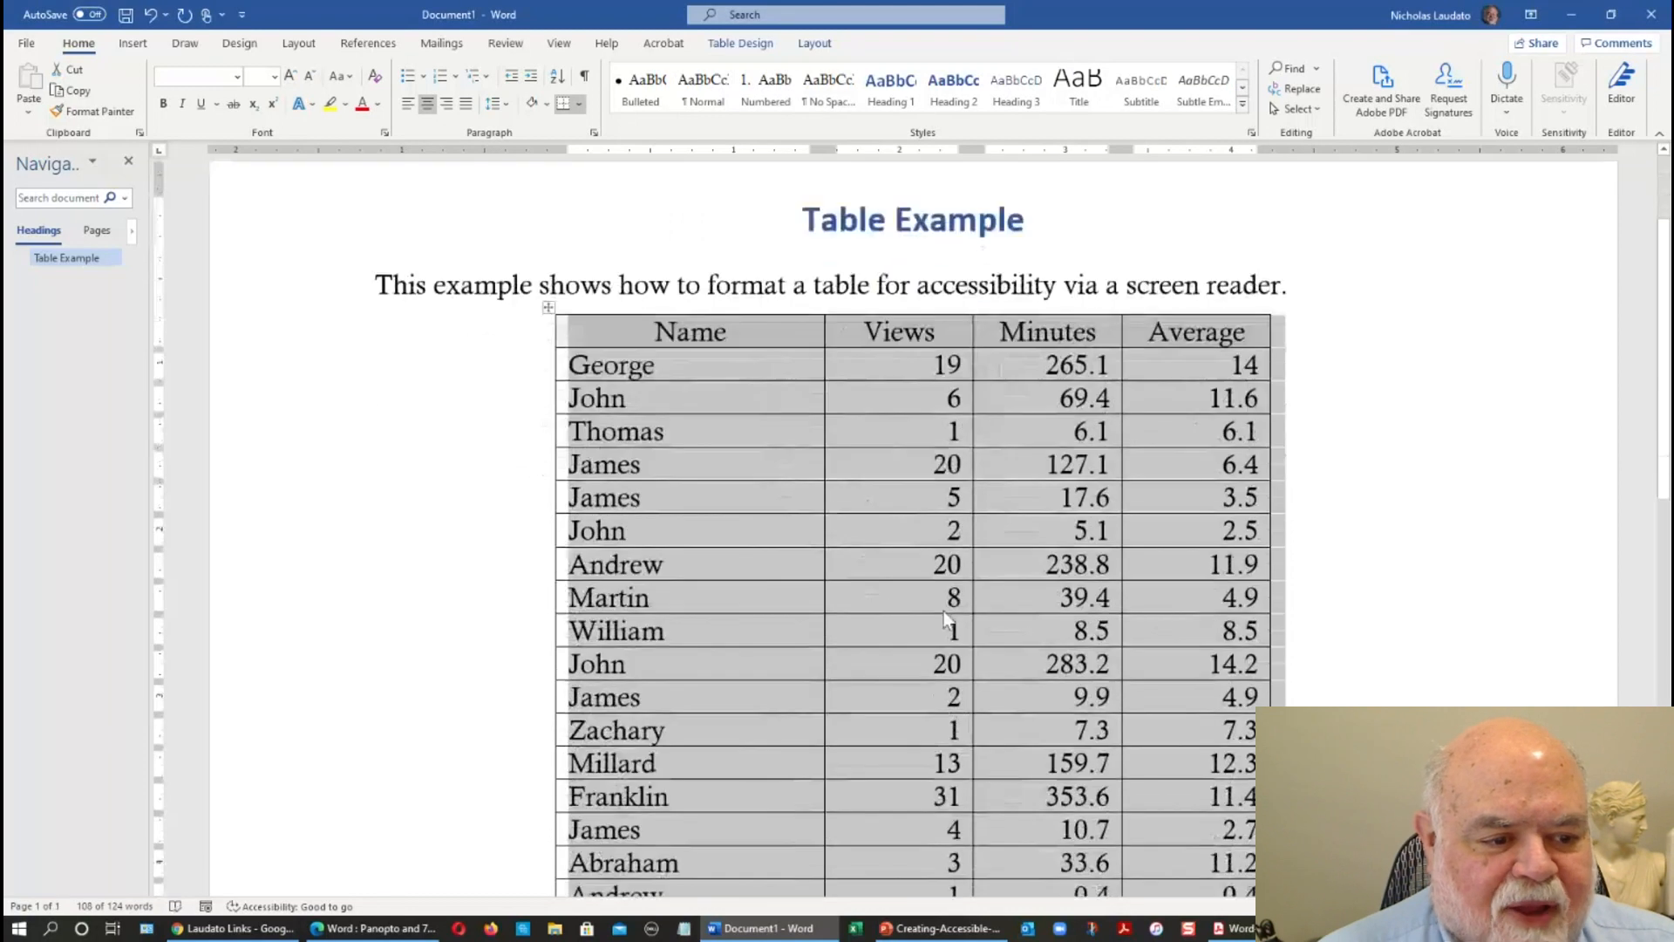
pyautogui.click(1160, 610)
# Insert the caption "Table 1: Usage statistics for instructional videos" above the table.
pyautogui.scroll(-1, 1330, 592)
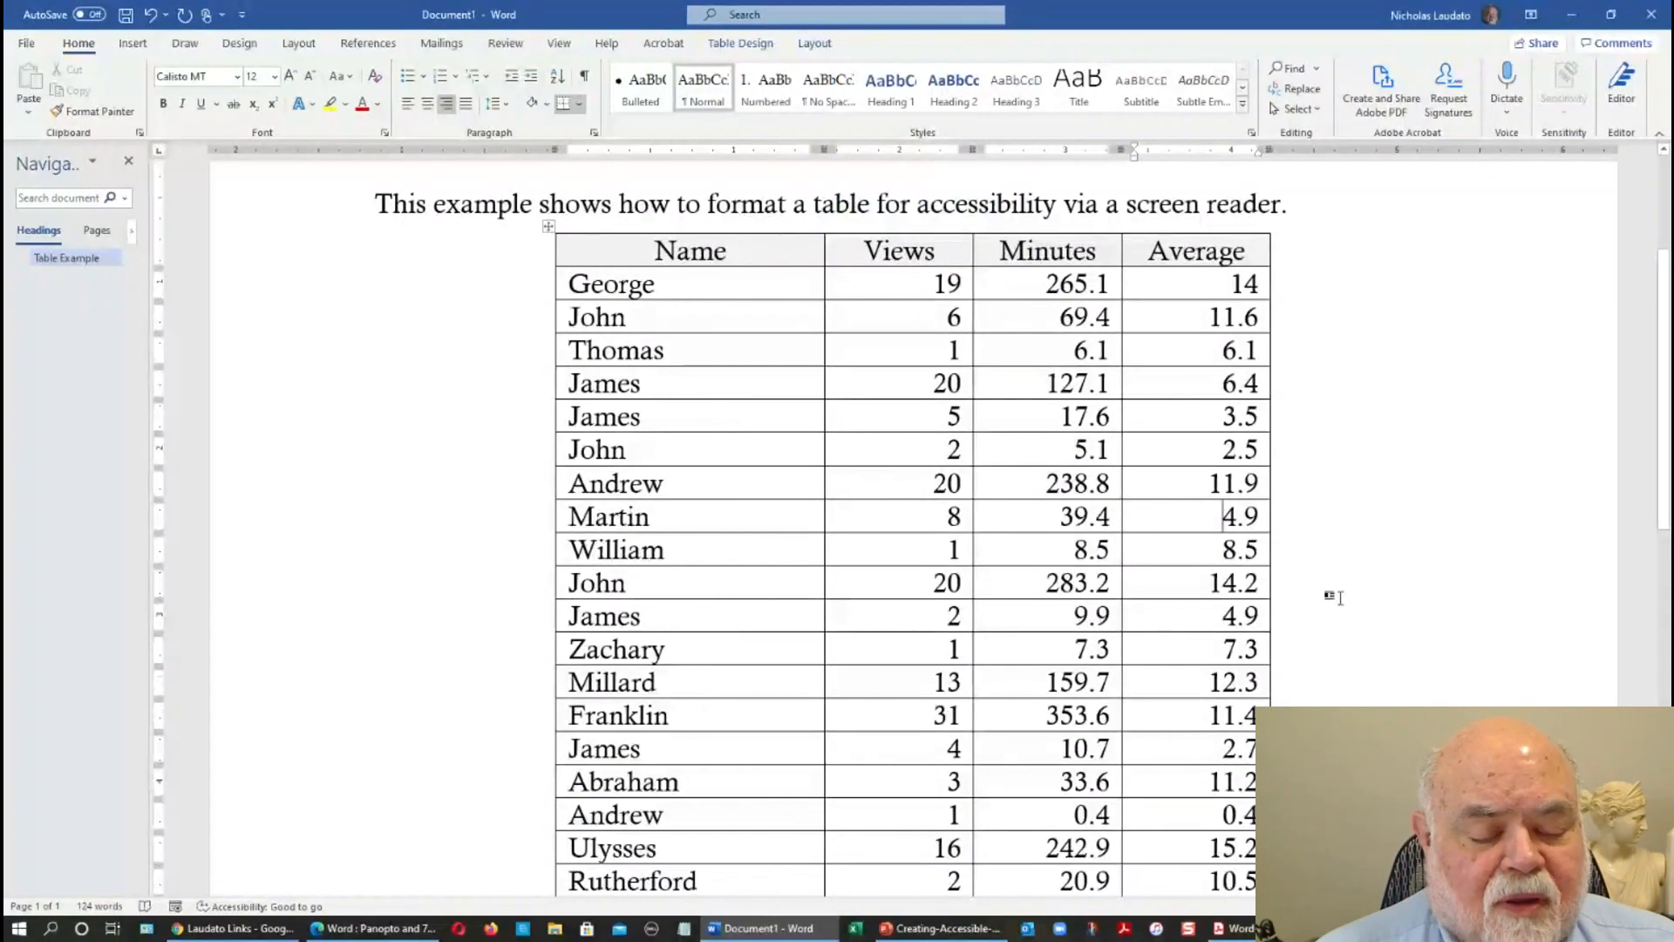
pyautogui.scroll(-4, 1331, 596)
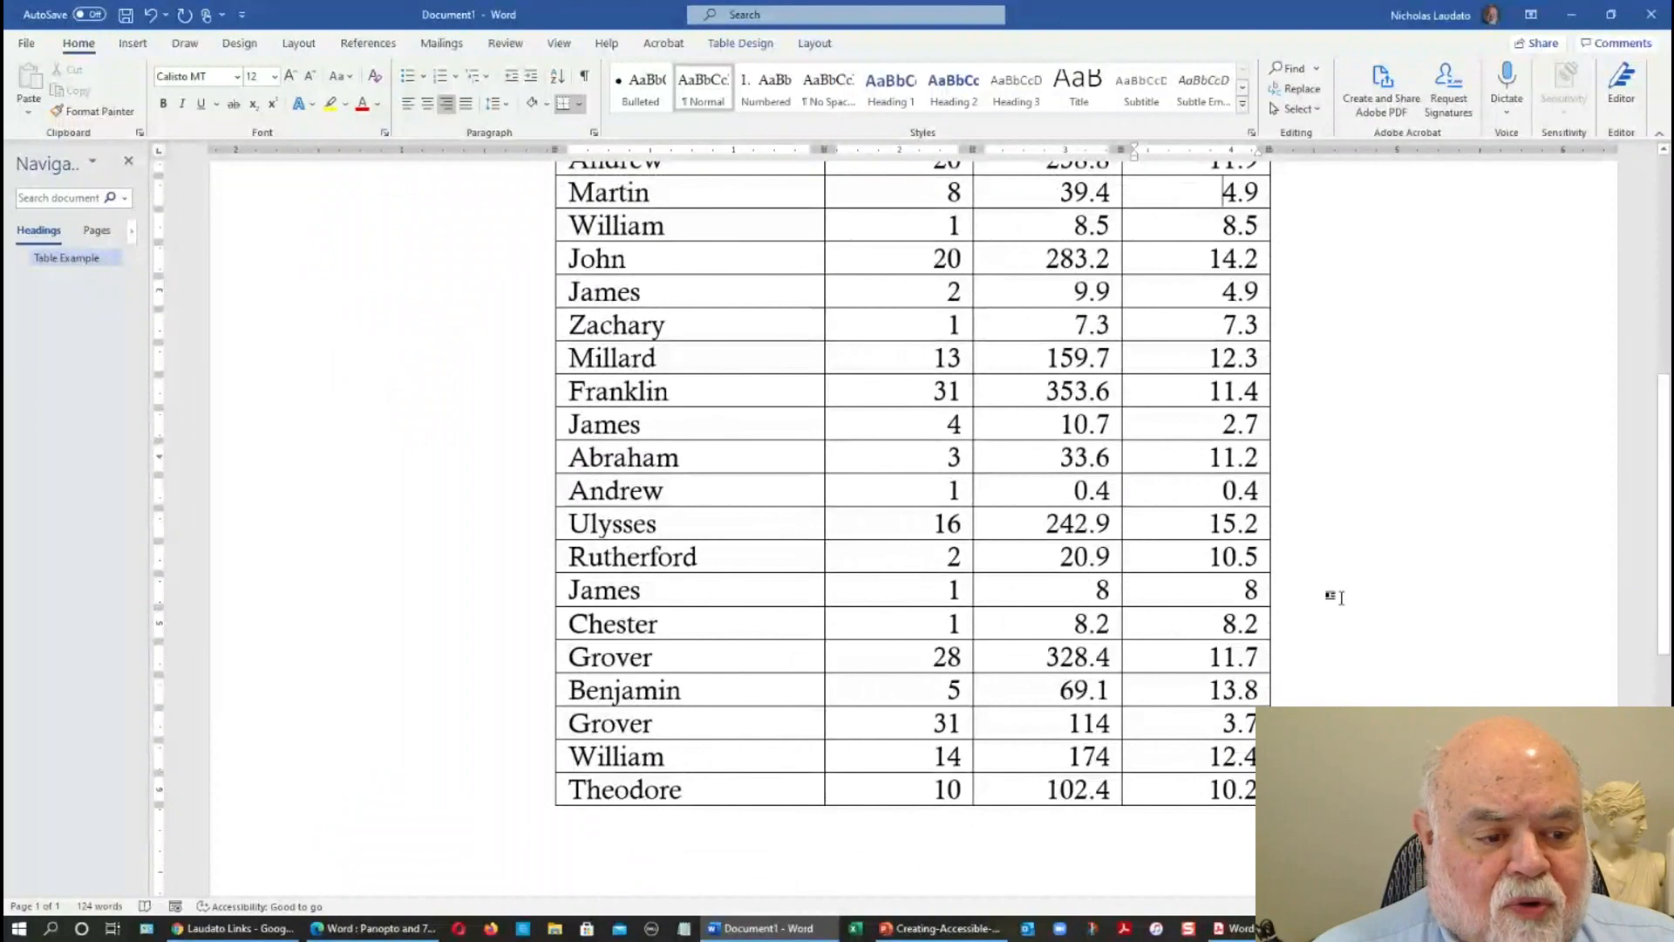
pyautogui.scroll(7, 1340, 597)
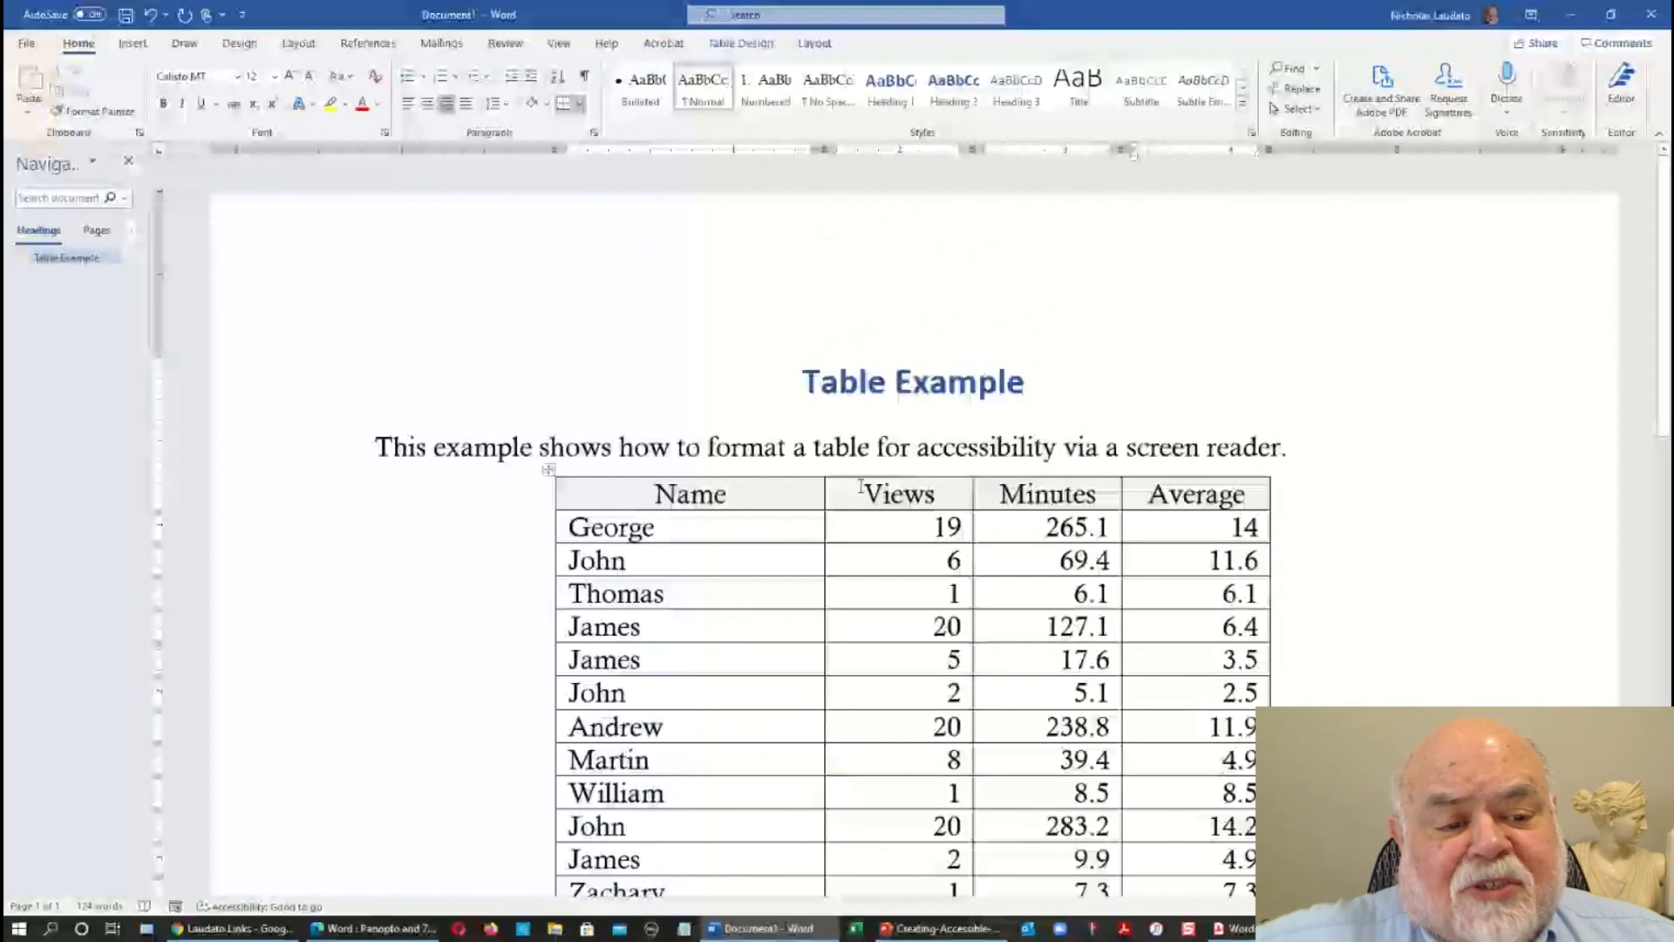
pyautogui.click(548, 470)
pyautogui.rightClick(550, 470)
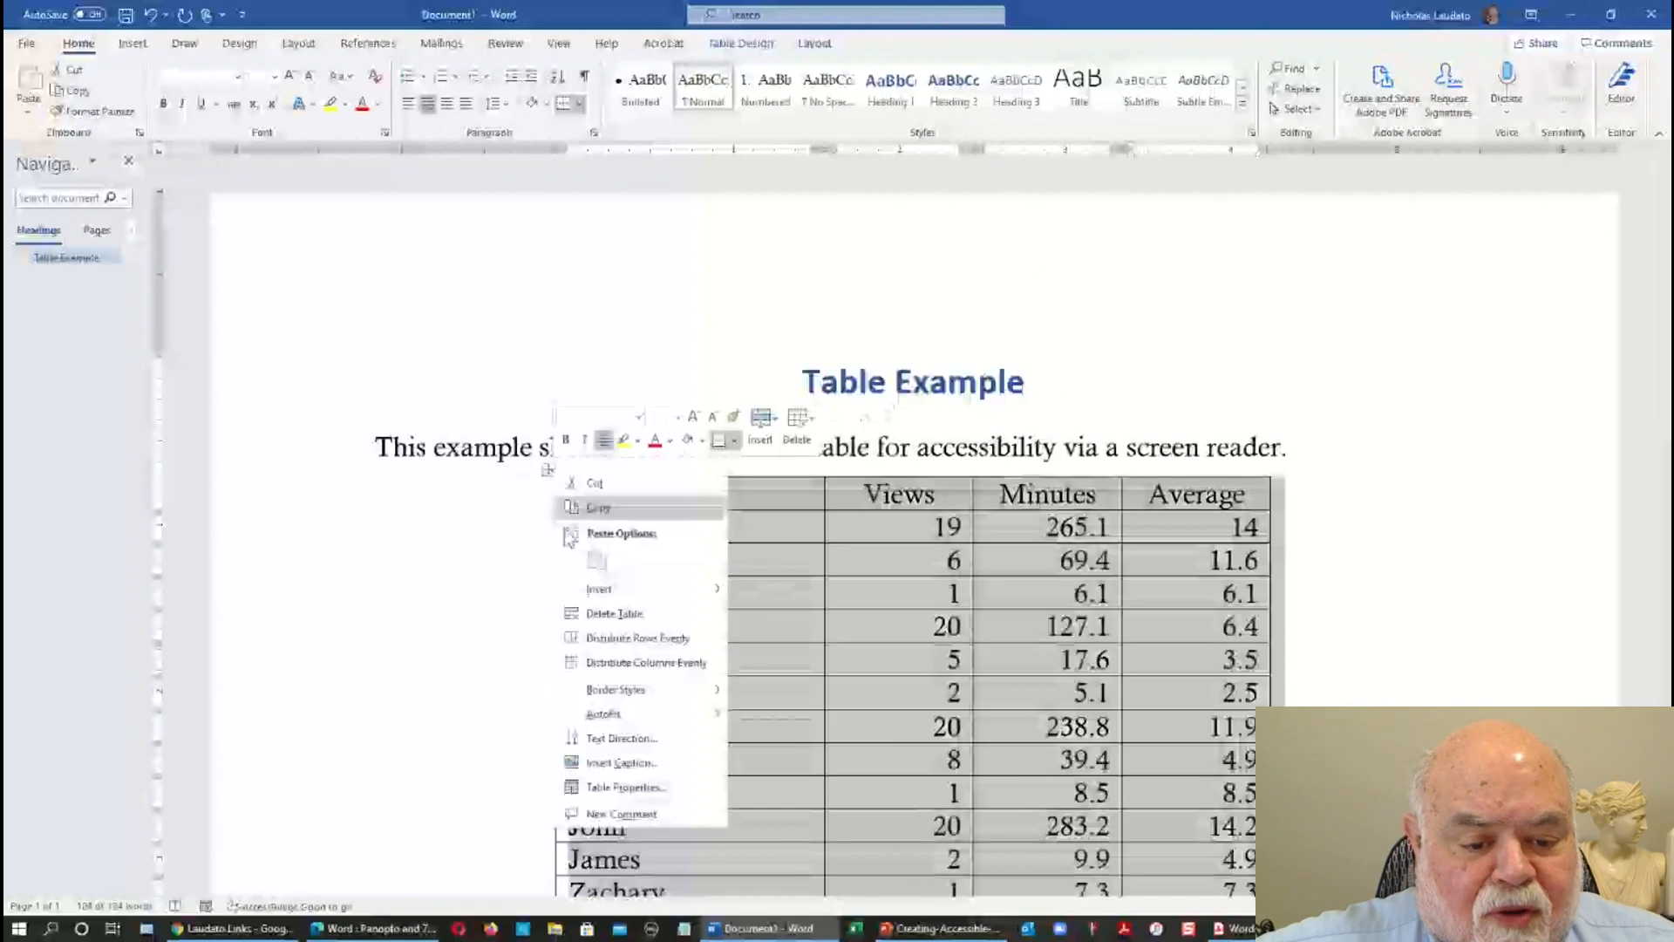
pyautogui.click(620, 763)
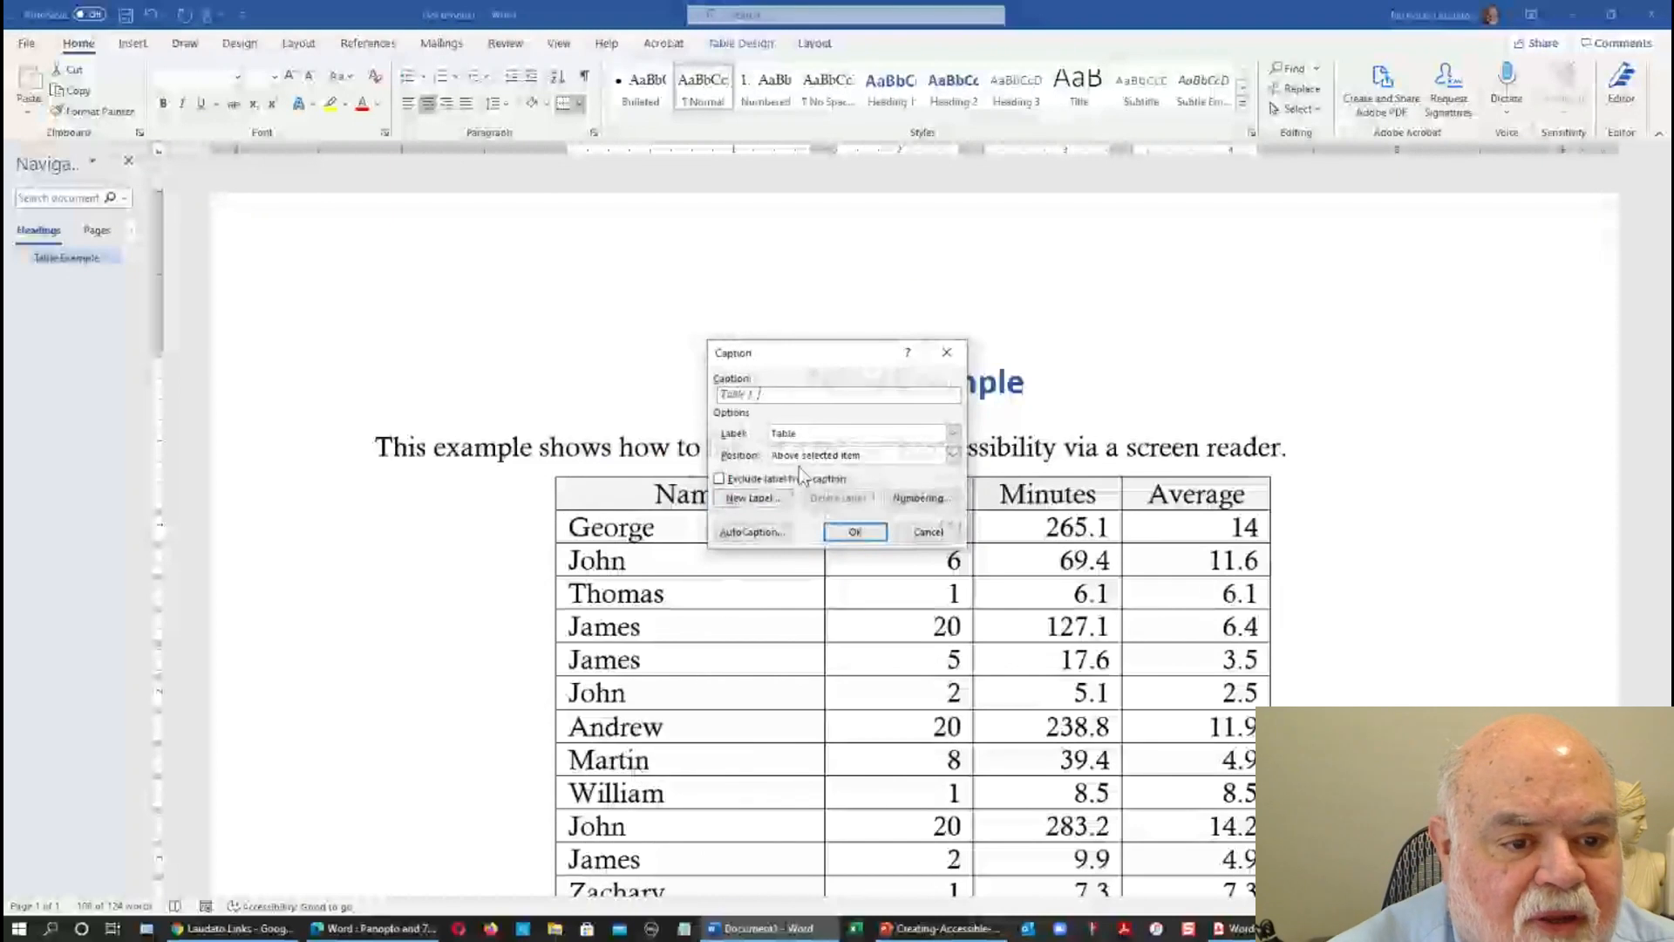
pyautogui.write(': Usage')
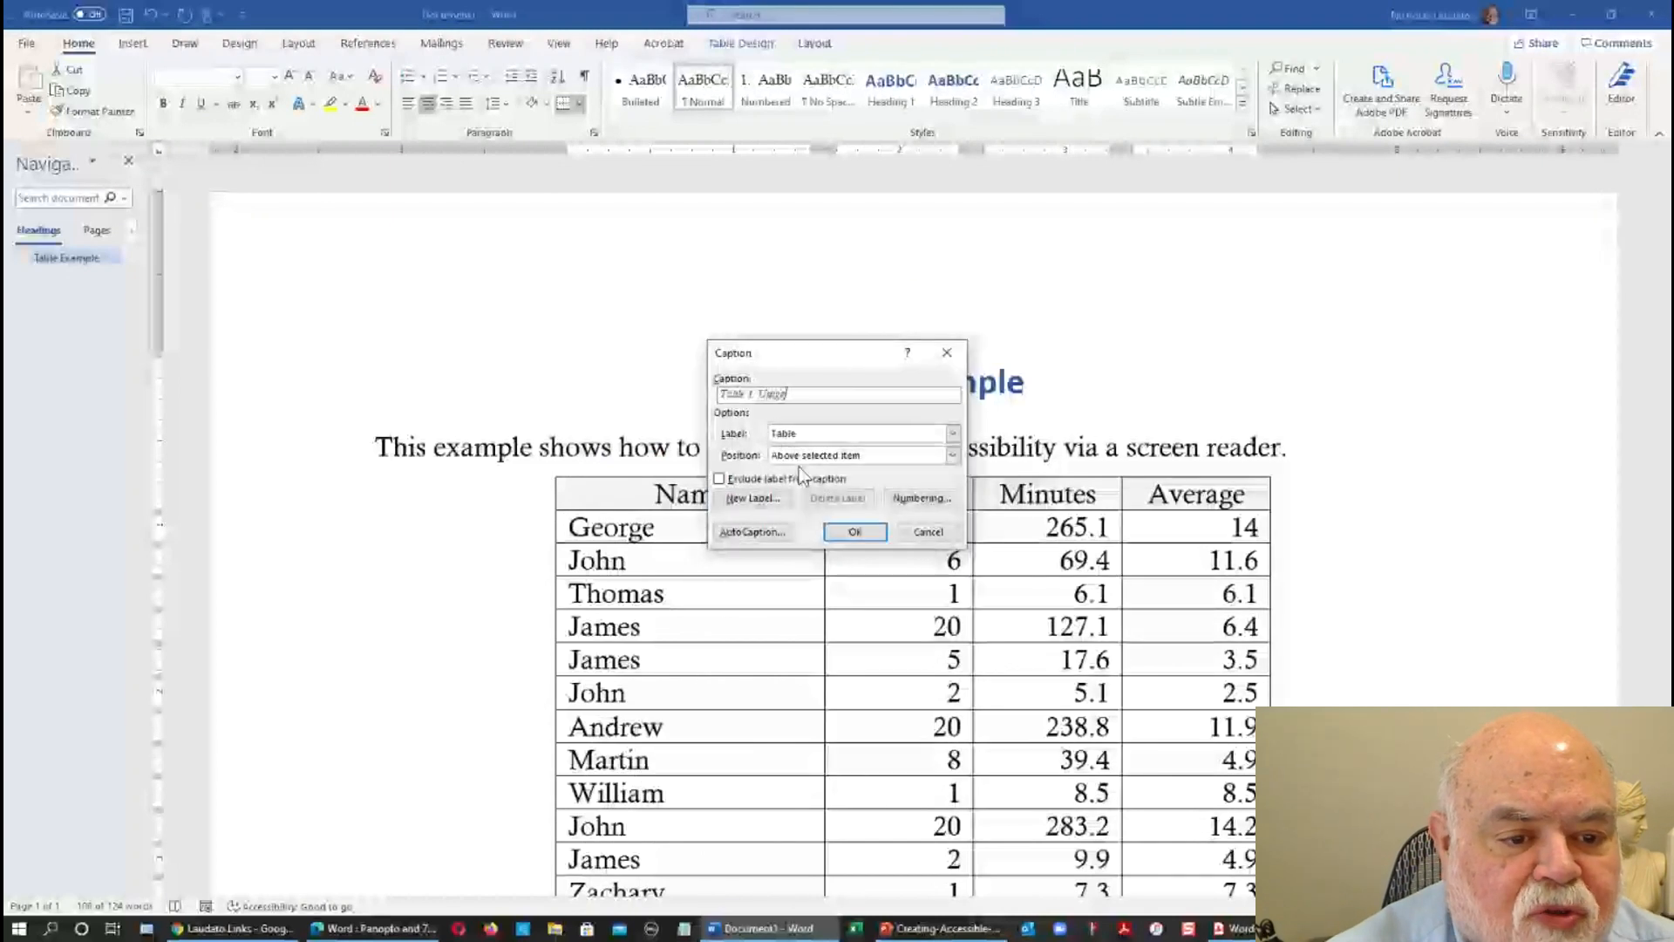
pyautogui.write(' stat')
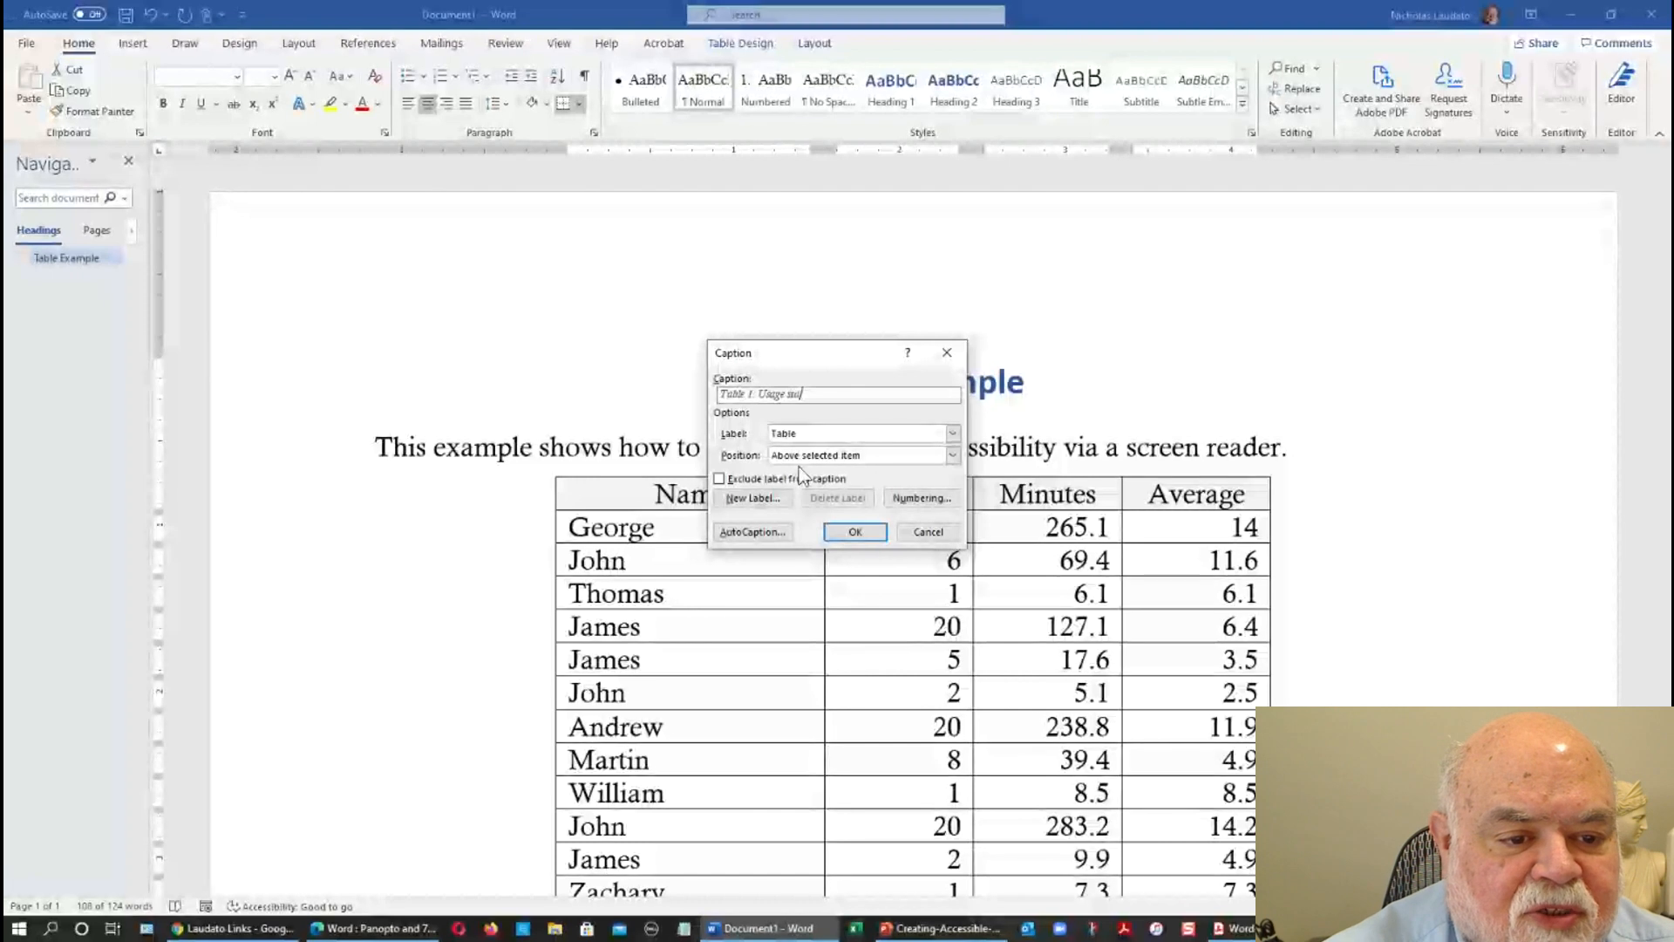
pyautogui.write('istics ')
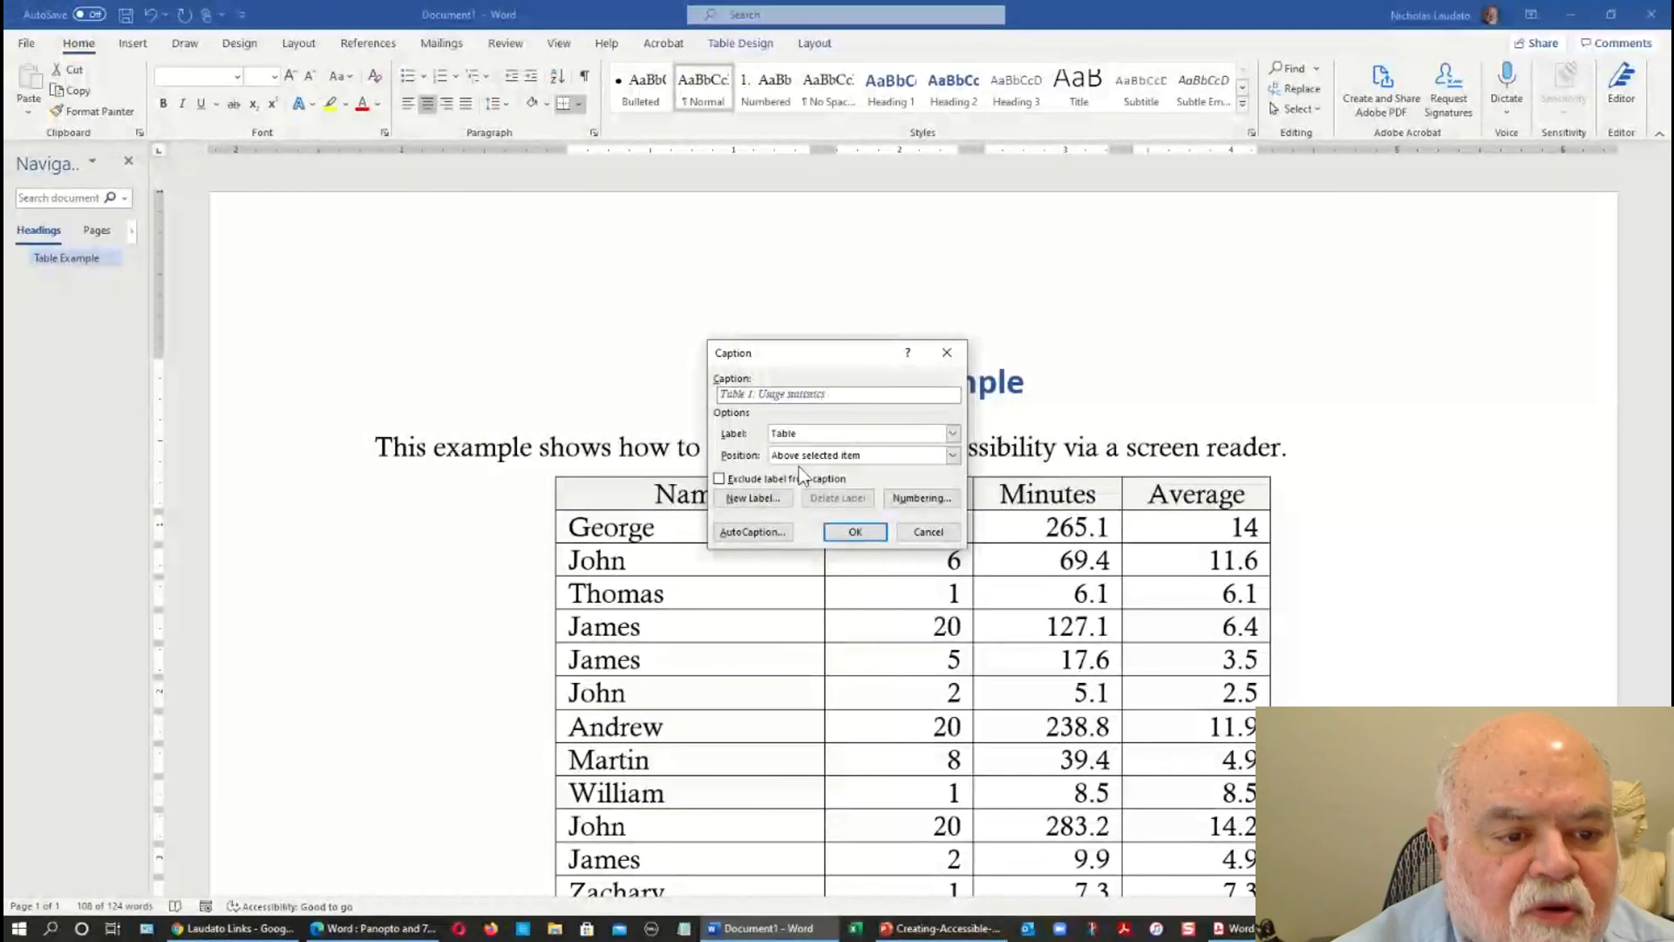
pyautogui.write('for t')
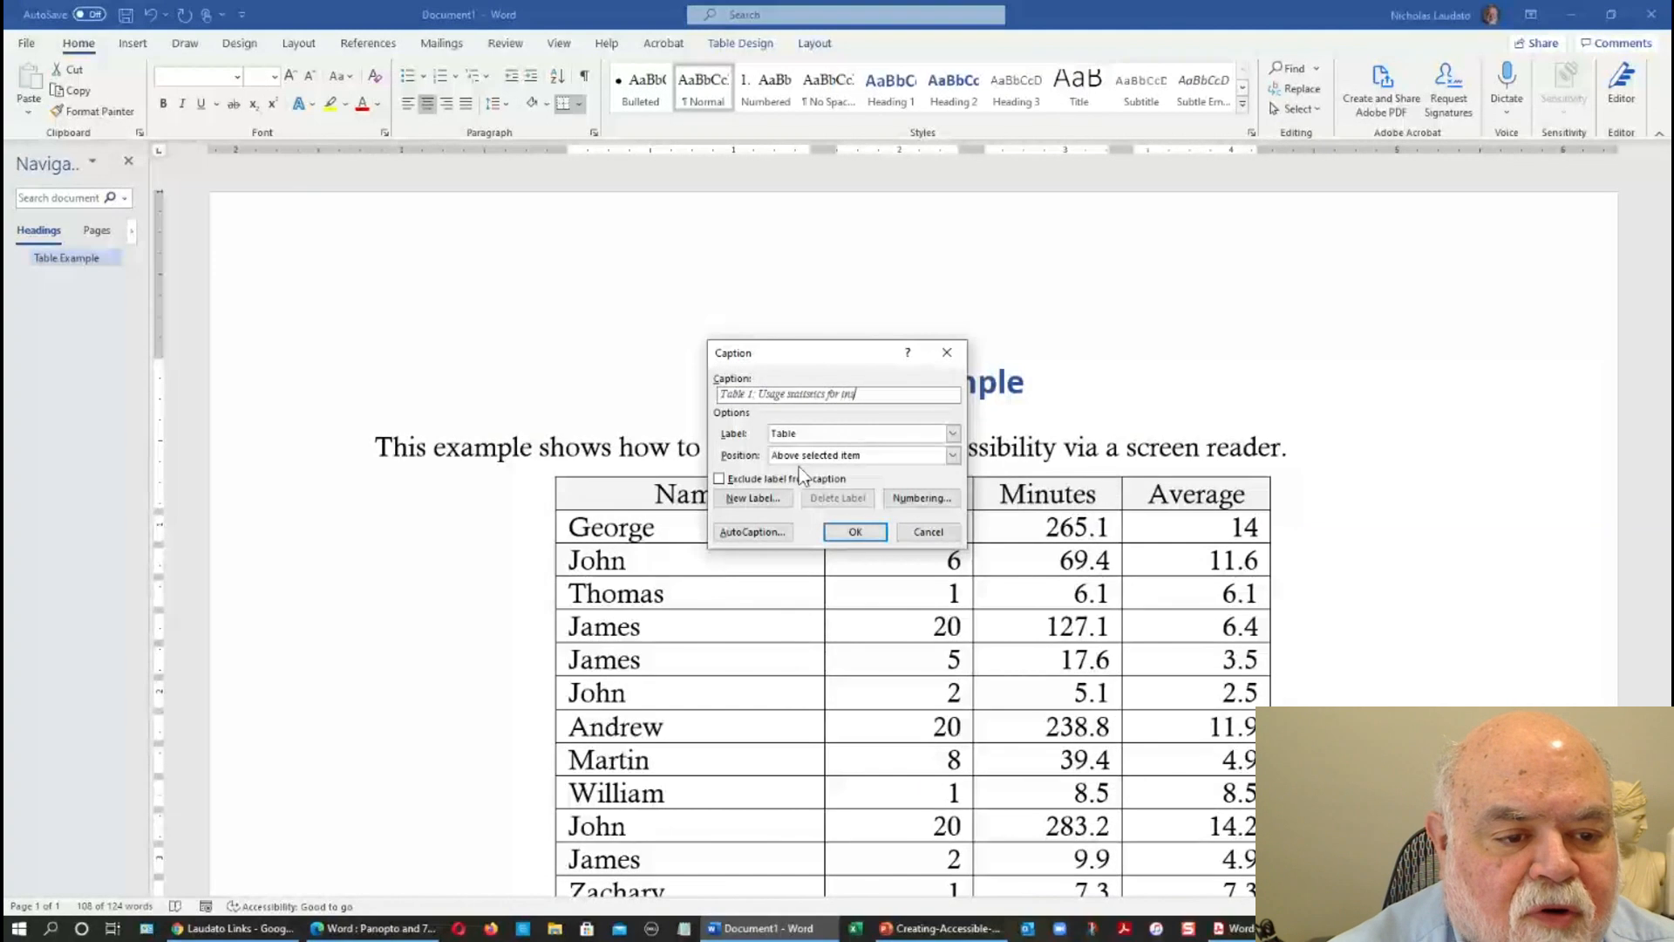
pyautogui.write('nstructional videos')
pyautogui.press('Return')
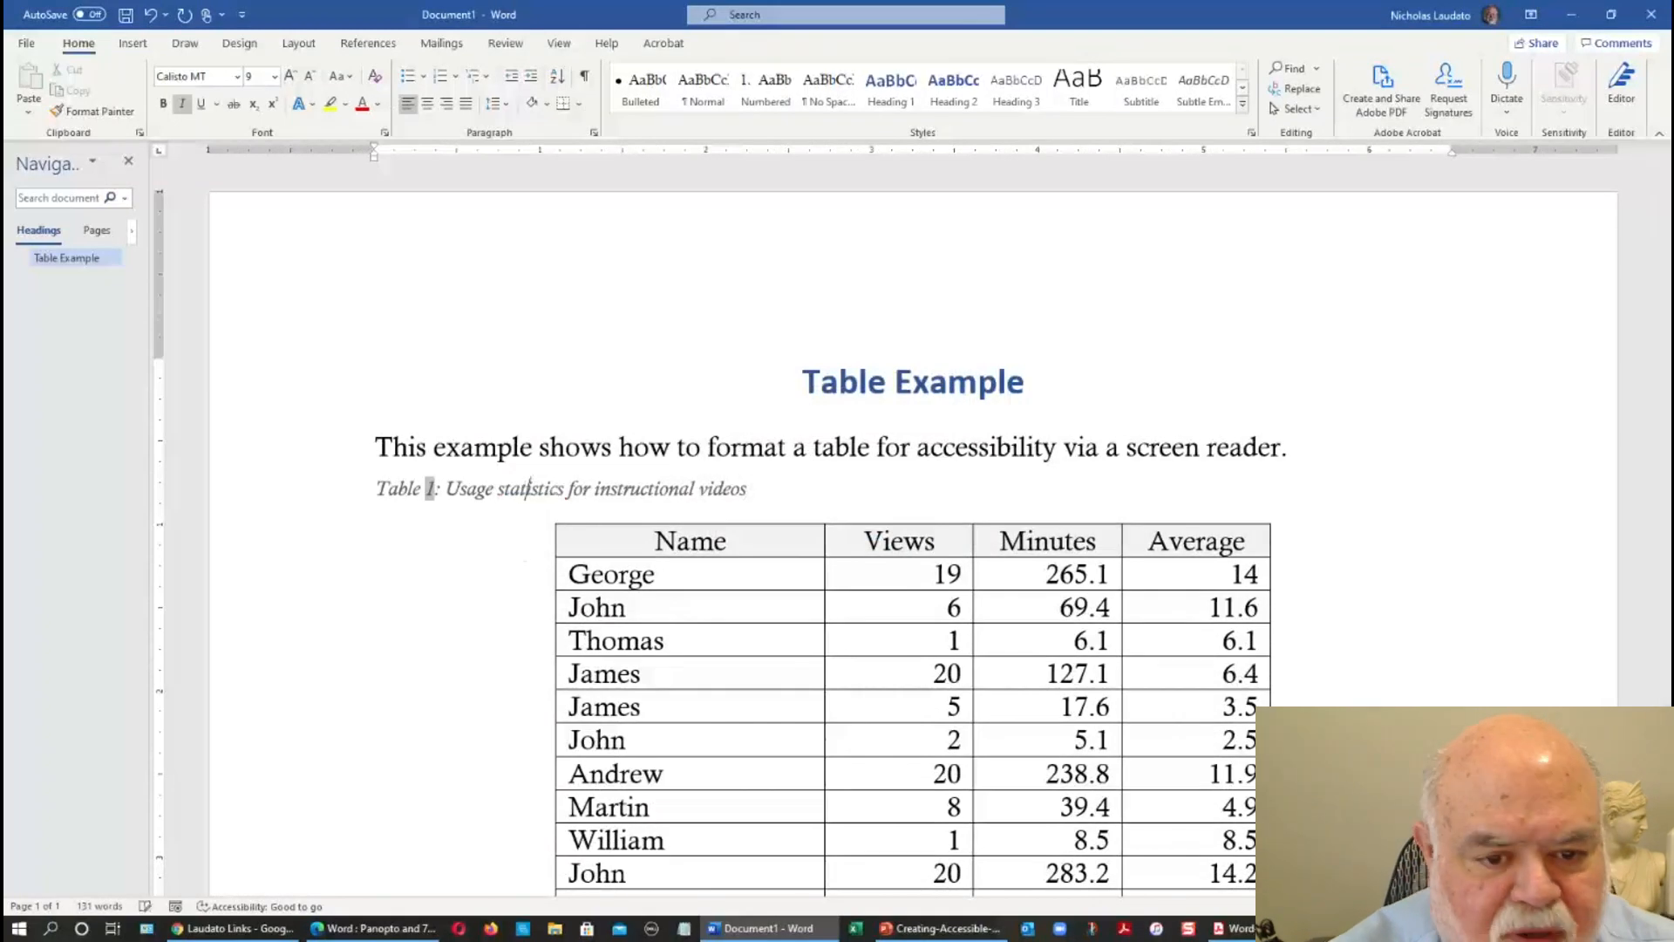
# Center the table's caption line horizontally on the page.
pyautogui.click(278, 477)
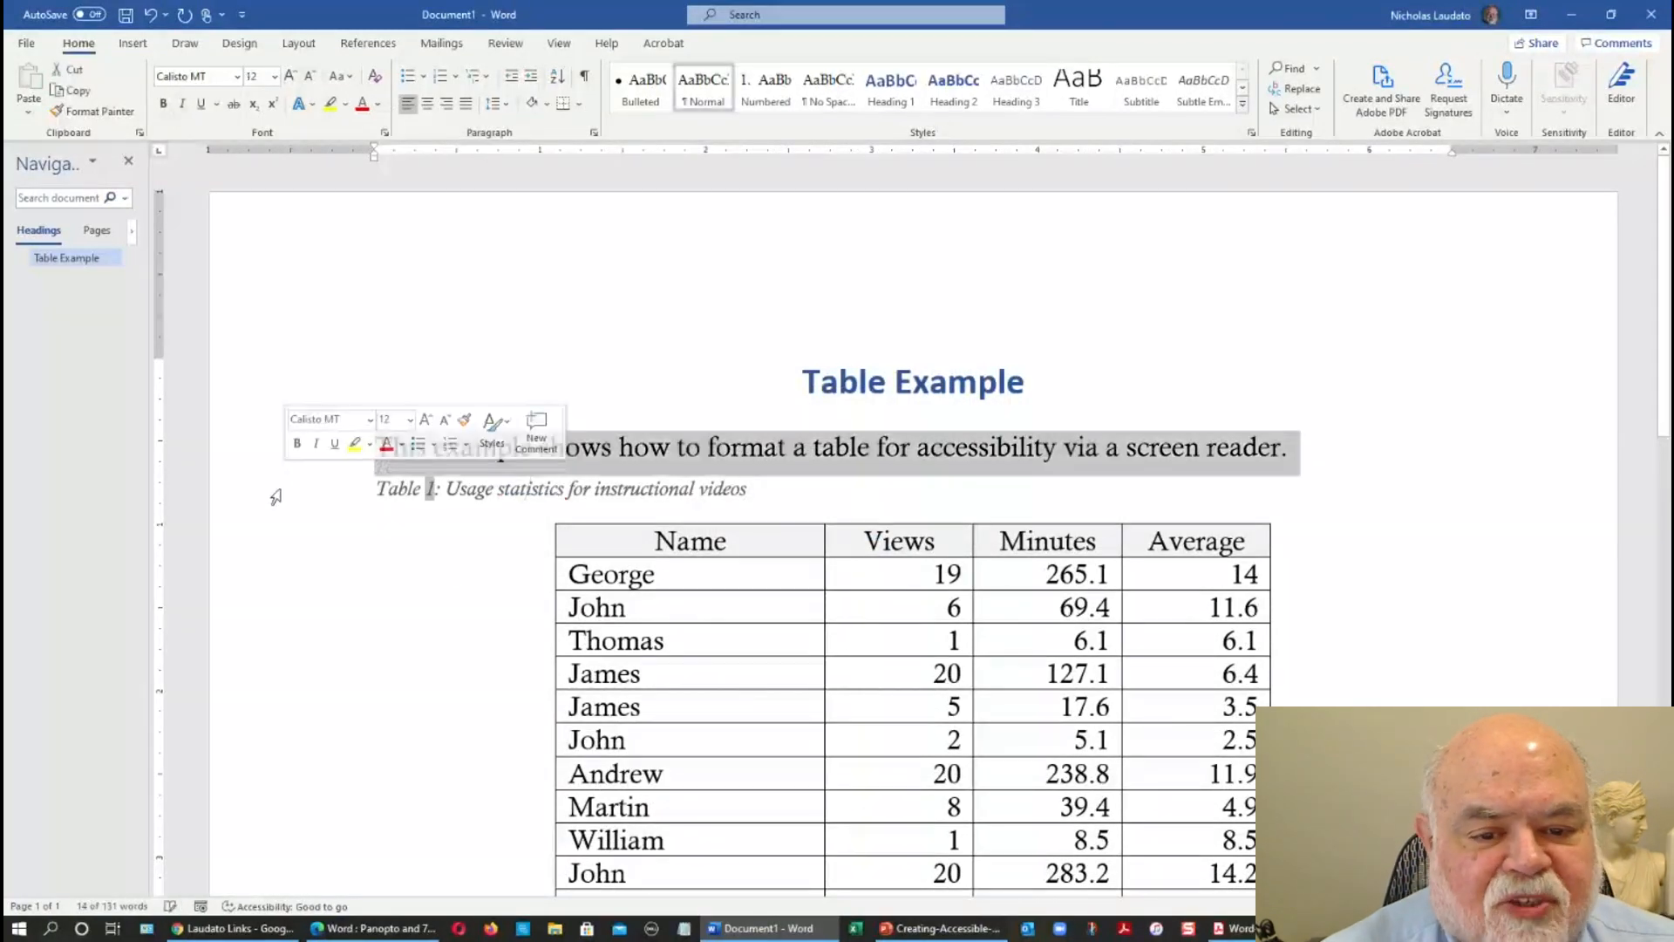
pyautogui.click(272, 491)
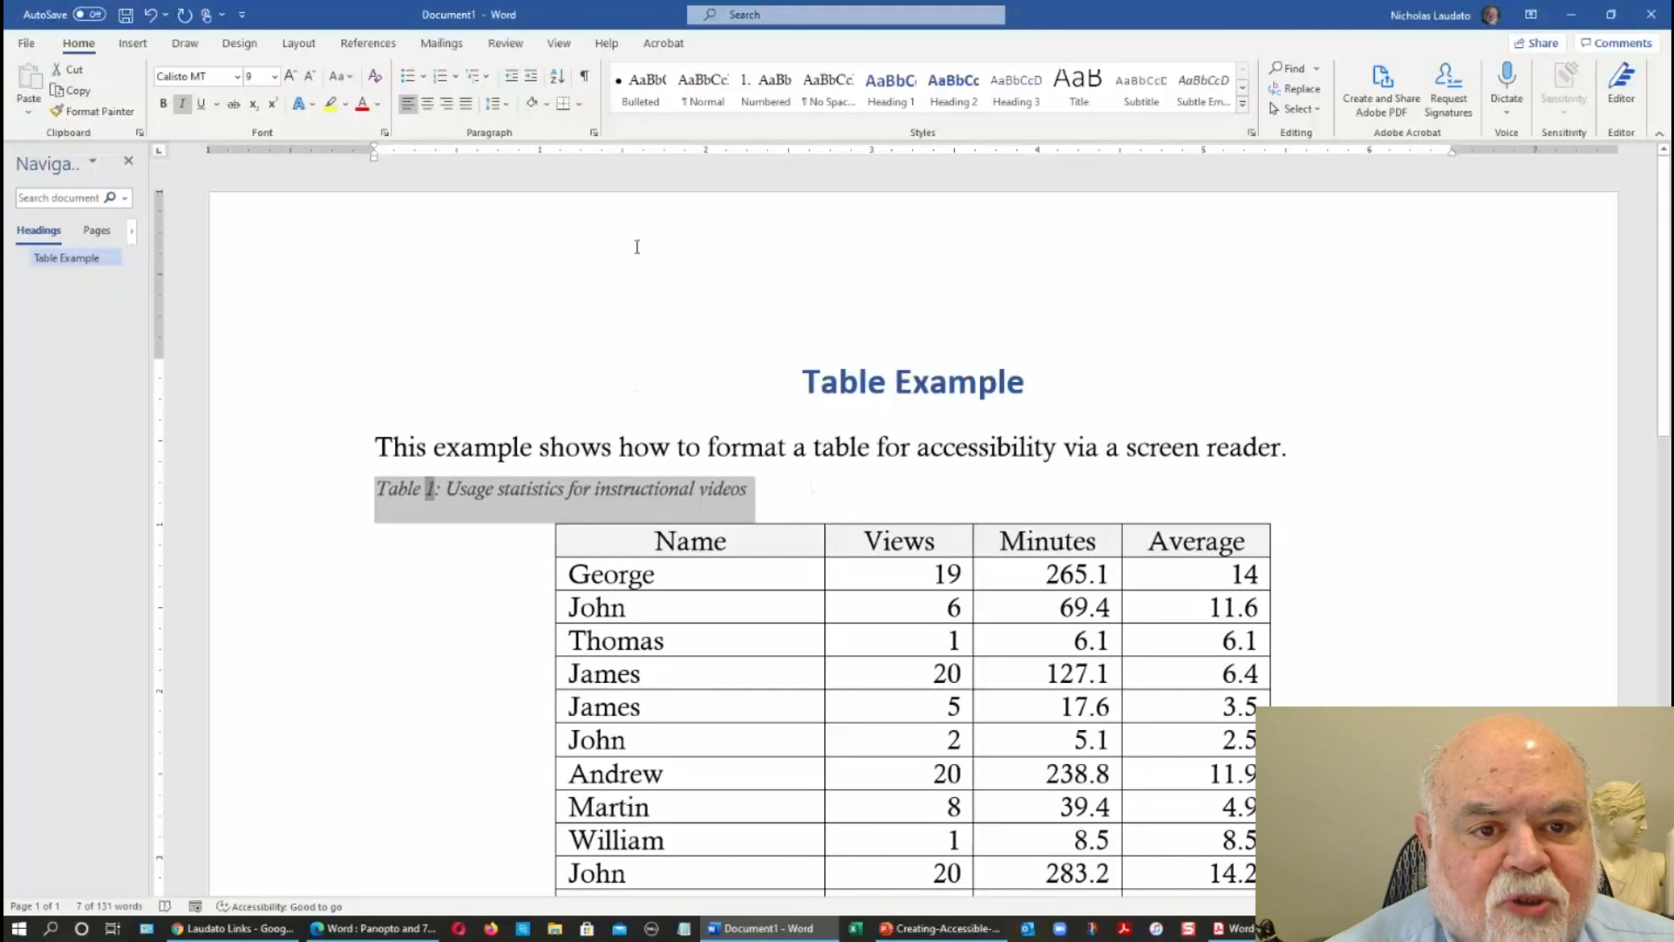
pyautogui.click(427, 108)
# Set the caption's paragraph spacing to 6 pt before and 0 pt after.
pyautogui.rightClick(865, 487)
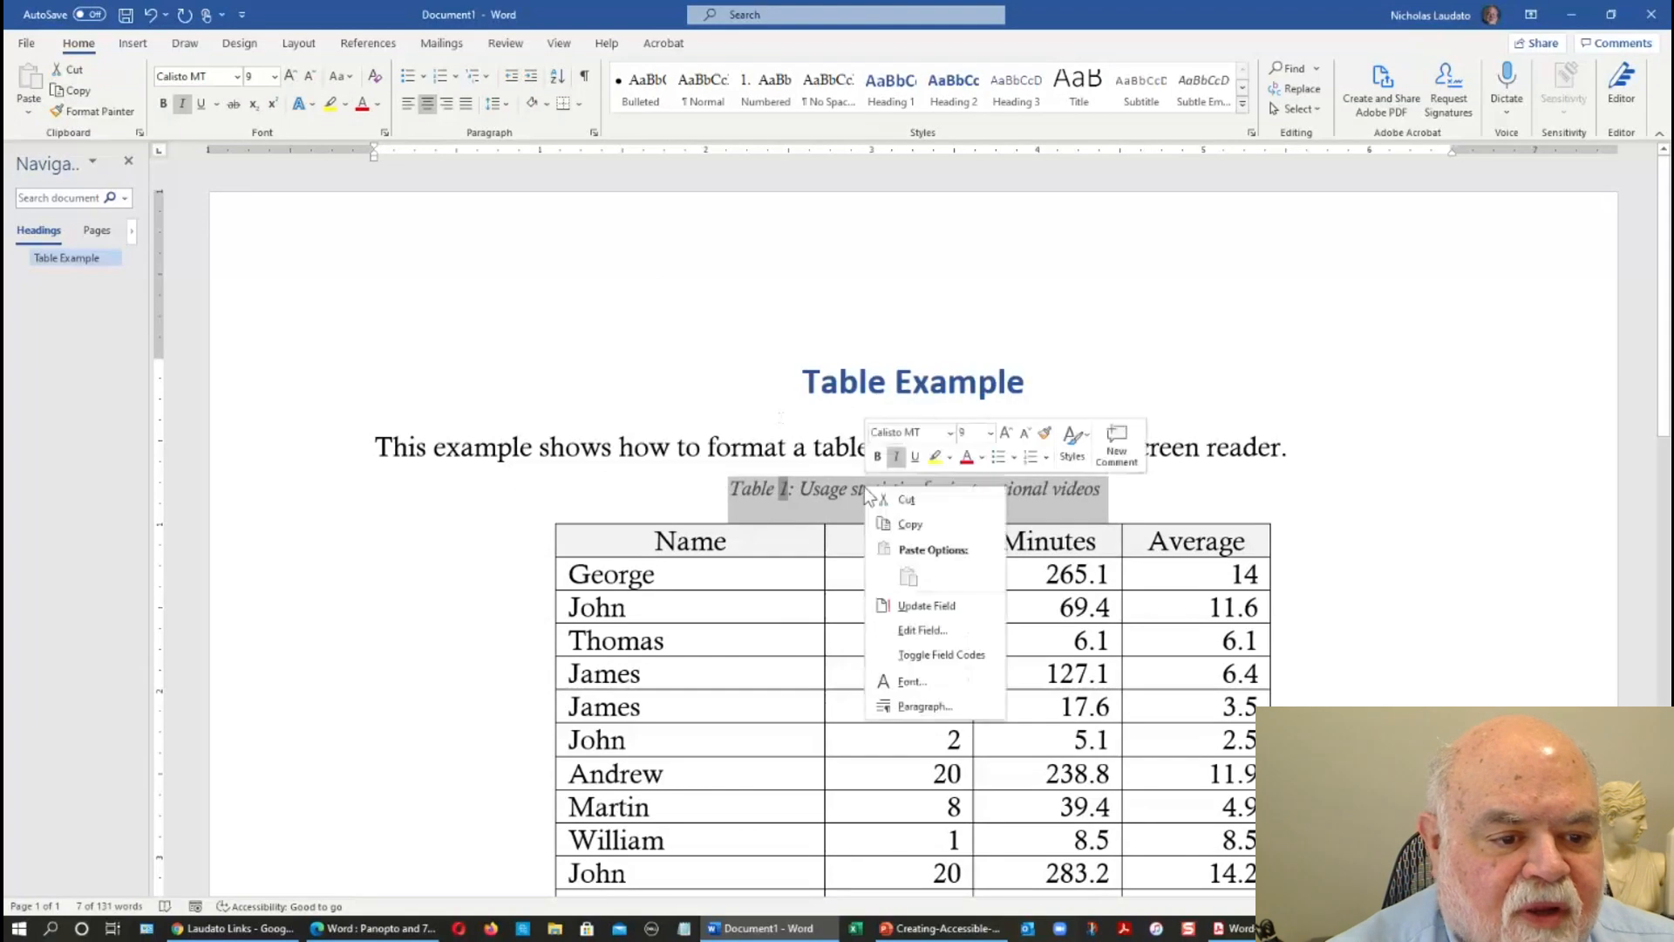
pyautogui.click(922, 706)
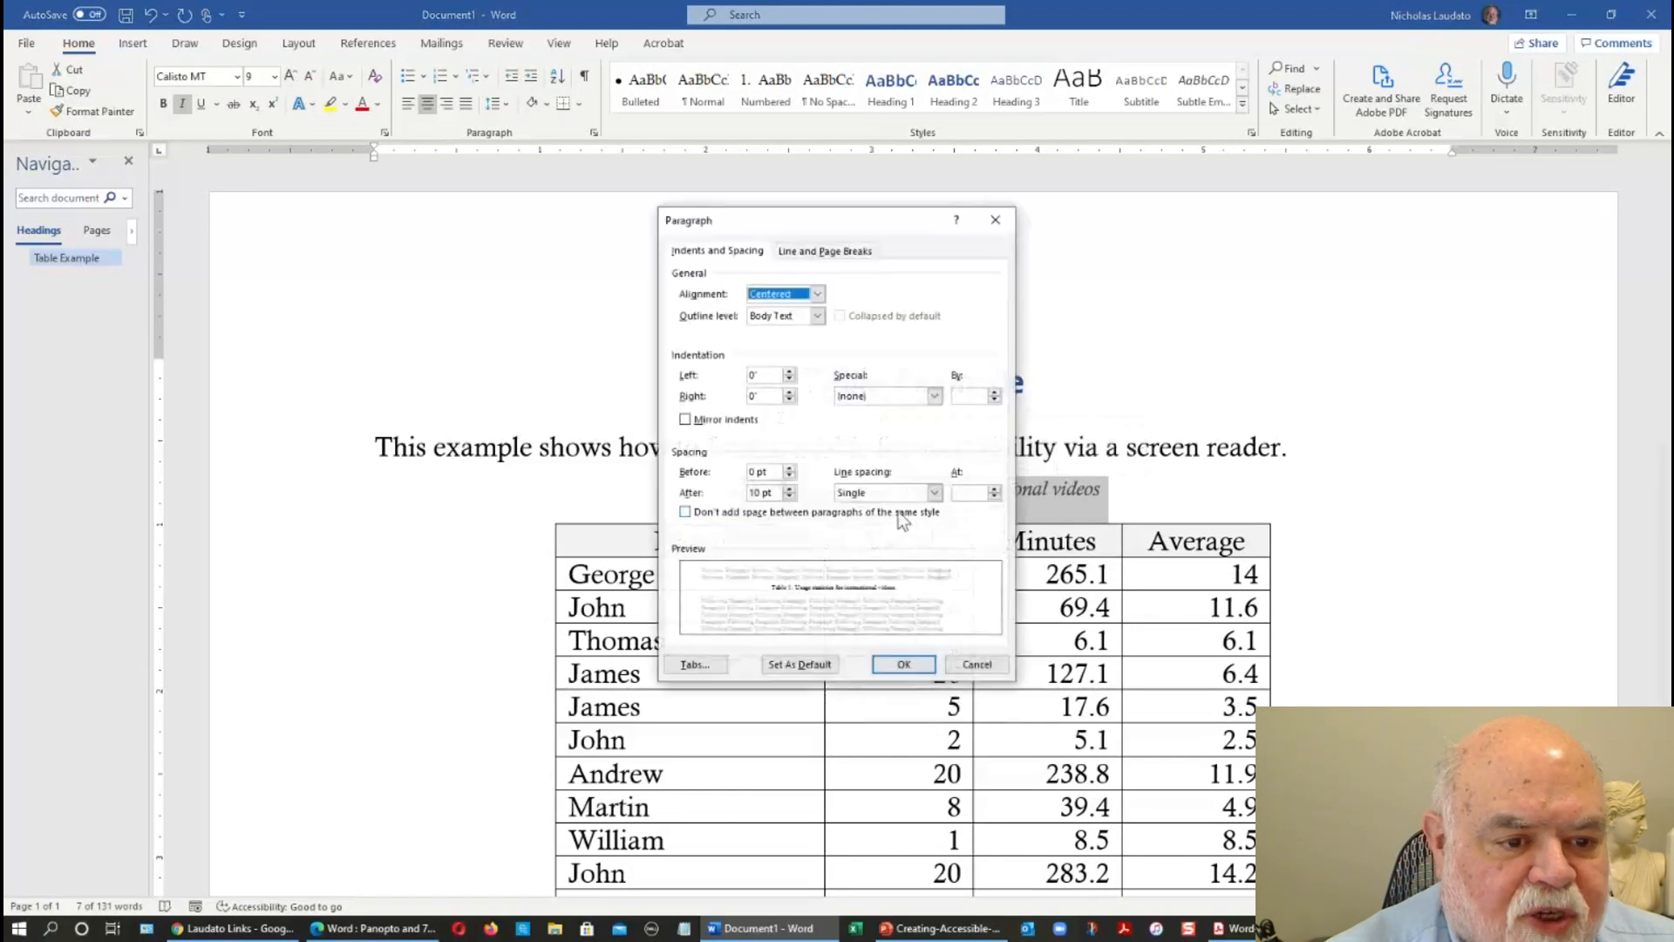
pyautogui.click(789, 496)
pyautogui.click(789, 497)
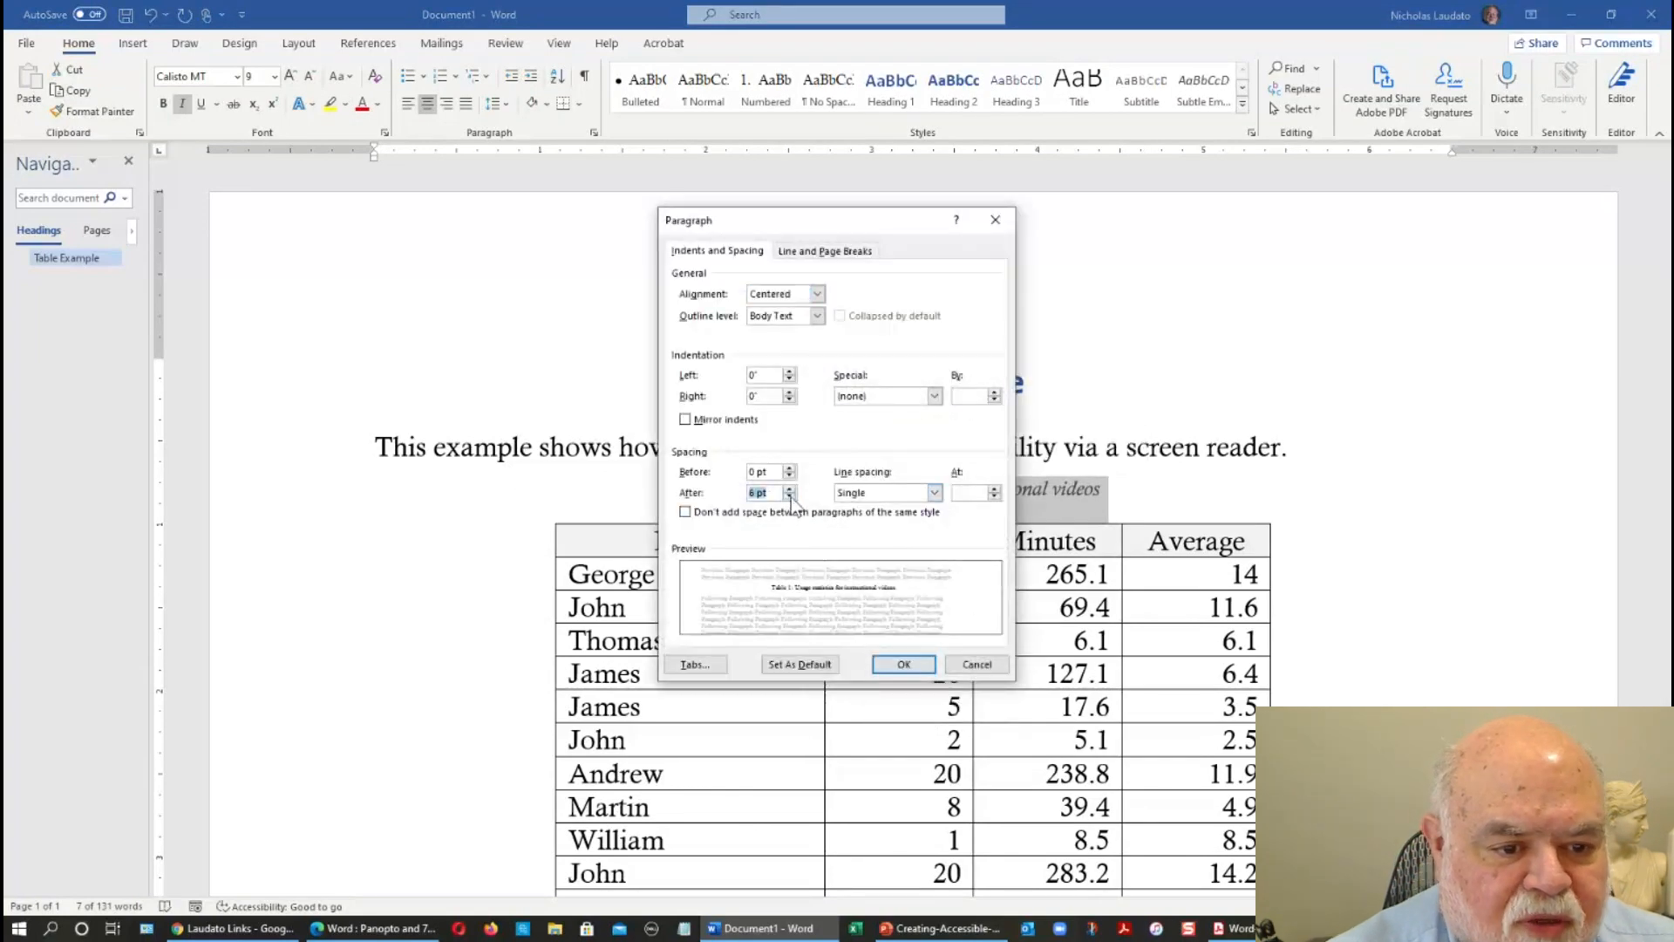
pyautogui.click(789, 467)
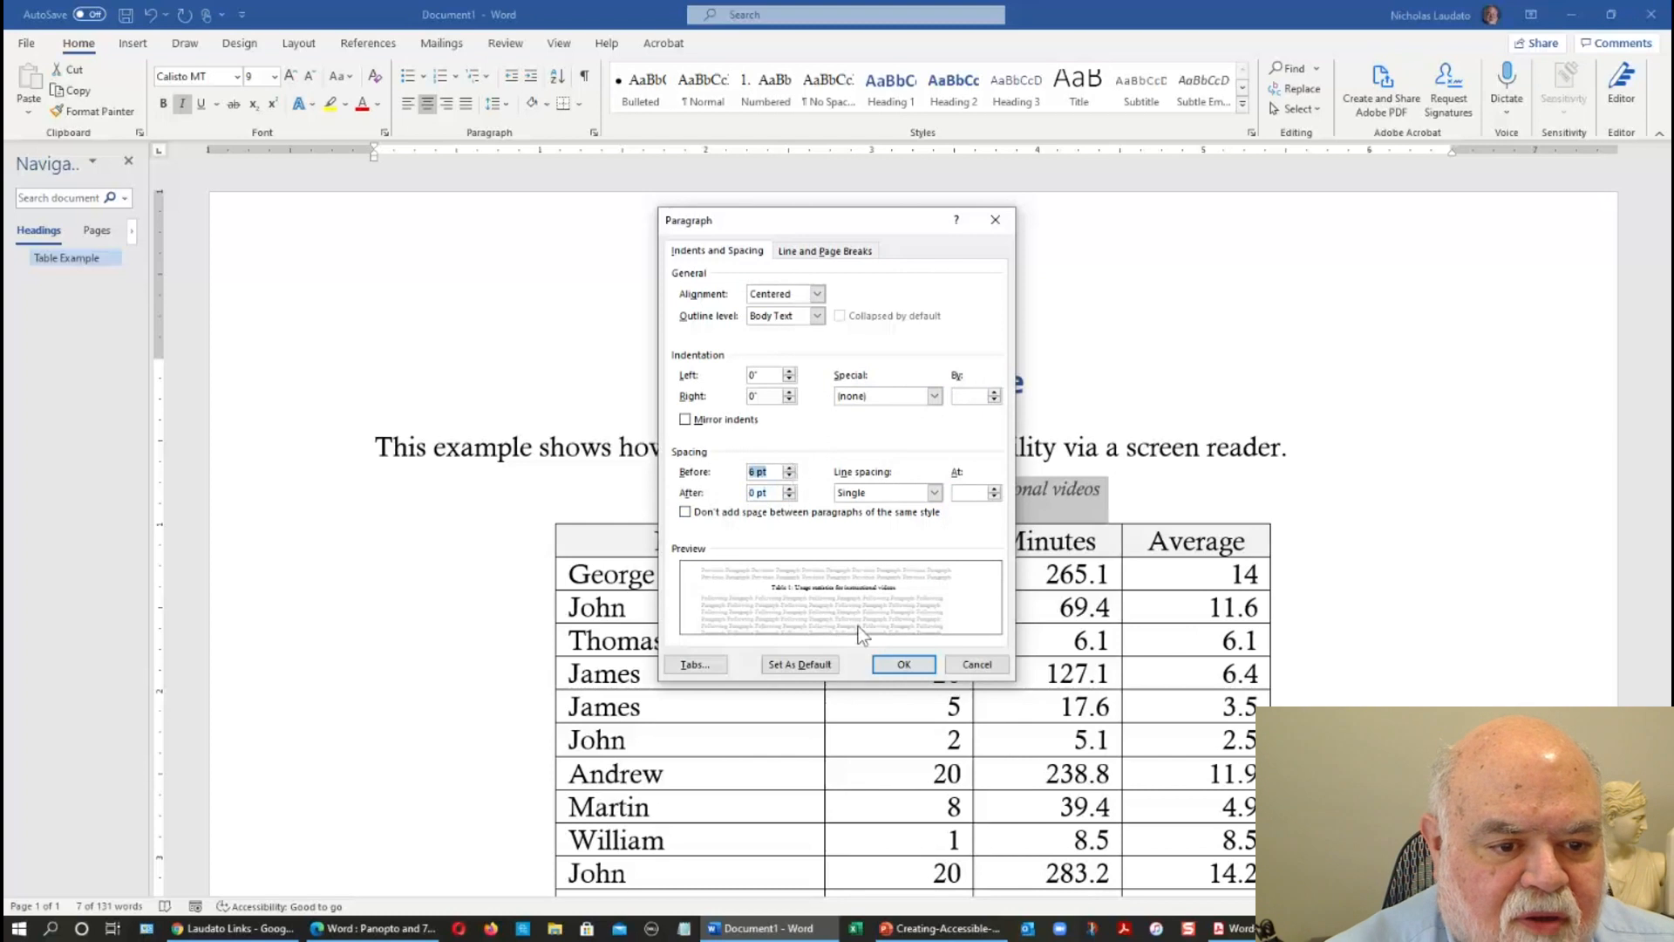
pyautogui.click(882, 666)
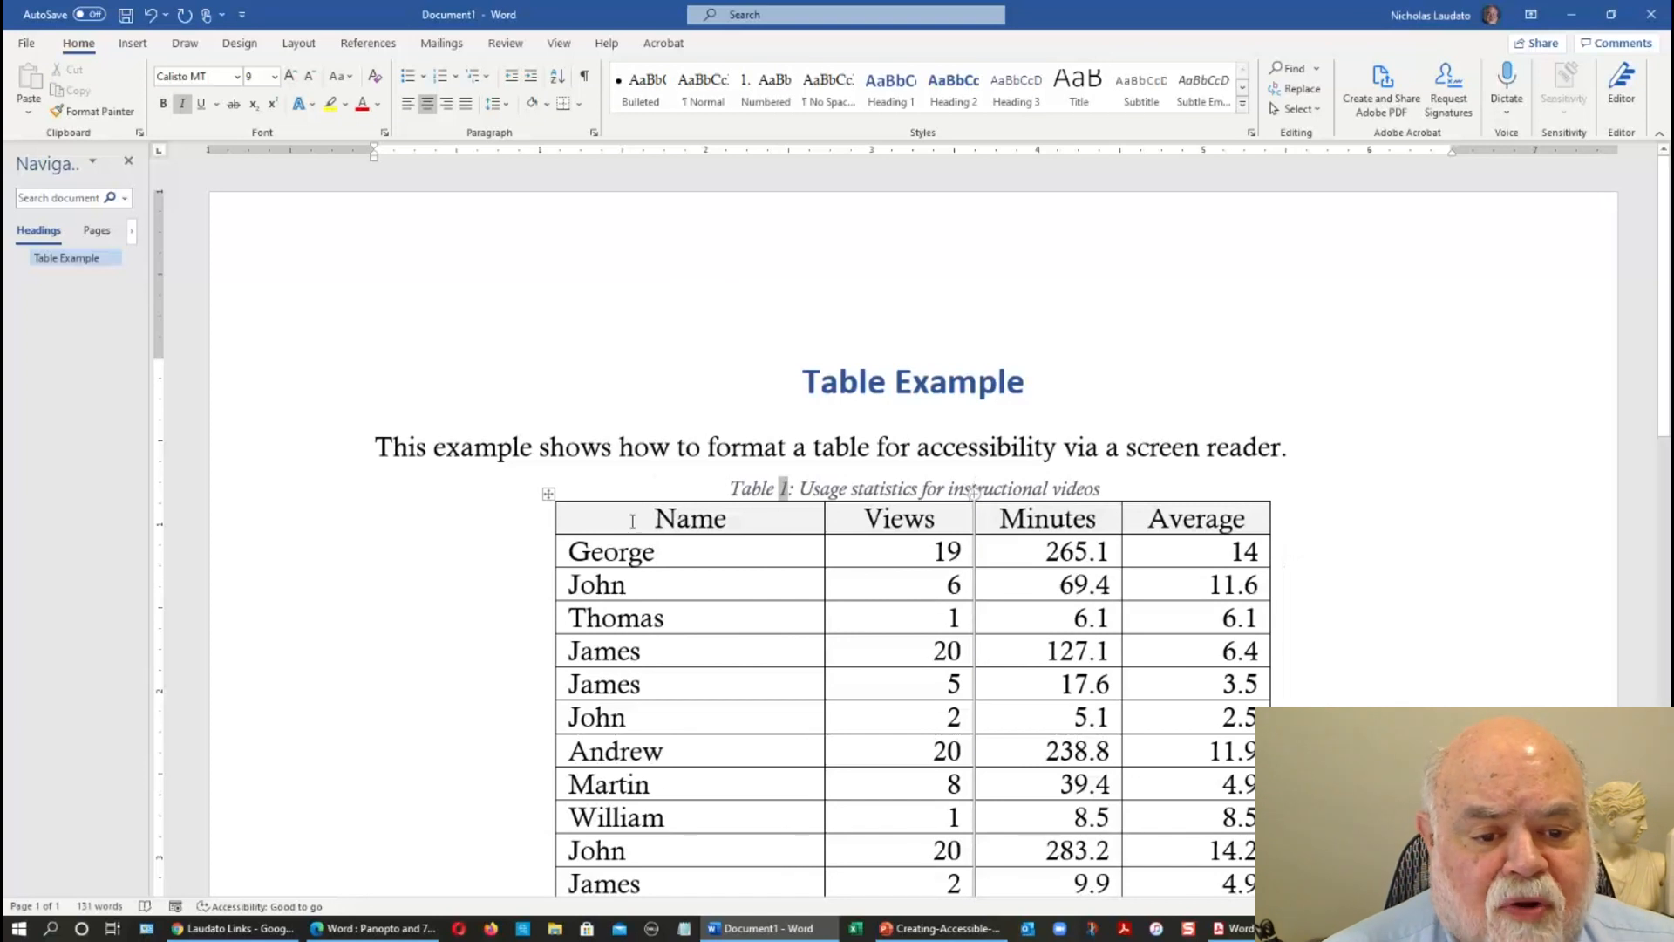
# Examine the Alt Text title and description settings in the whole table's properties, and leave them without making changes.
pyautogui.click(548, 493)
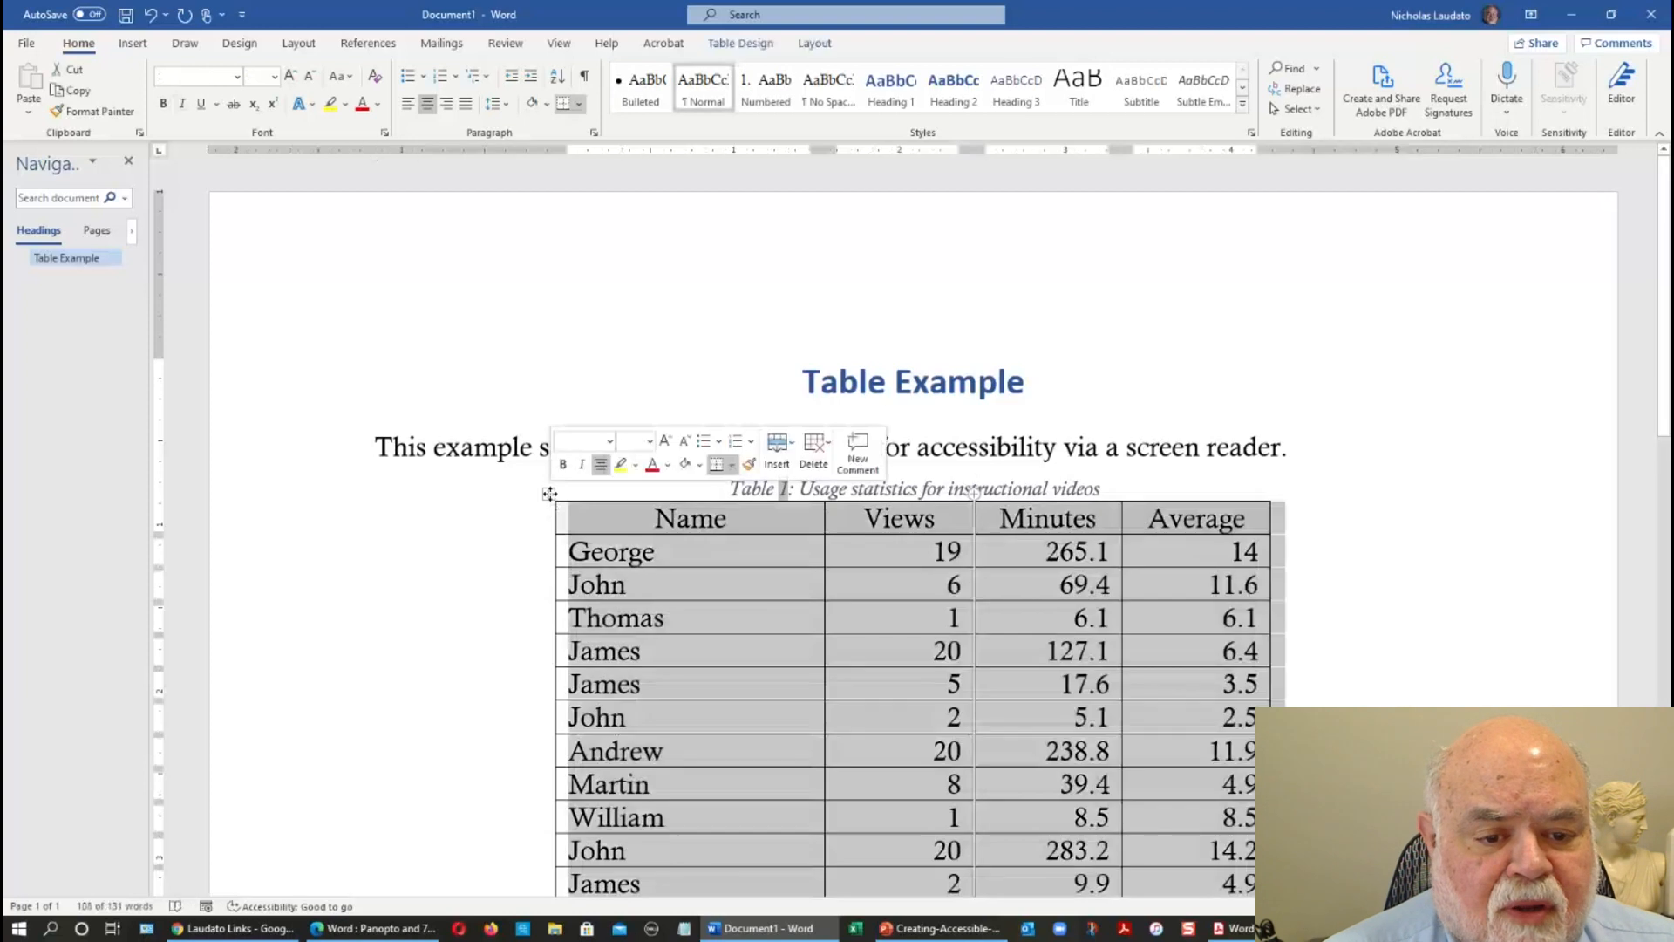
pyautogui.rightClick(549, 494)
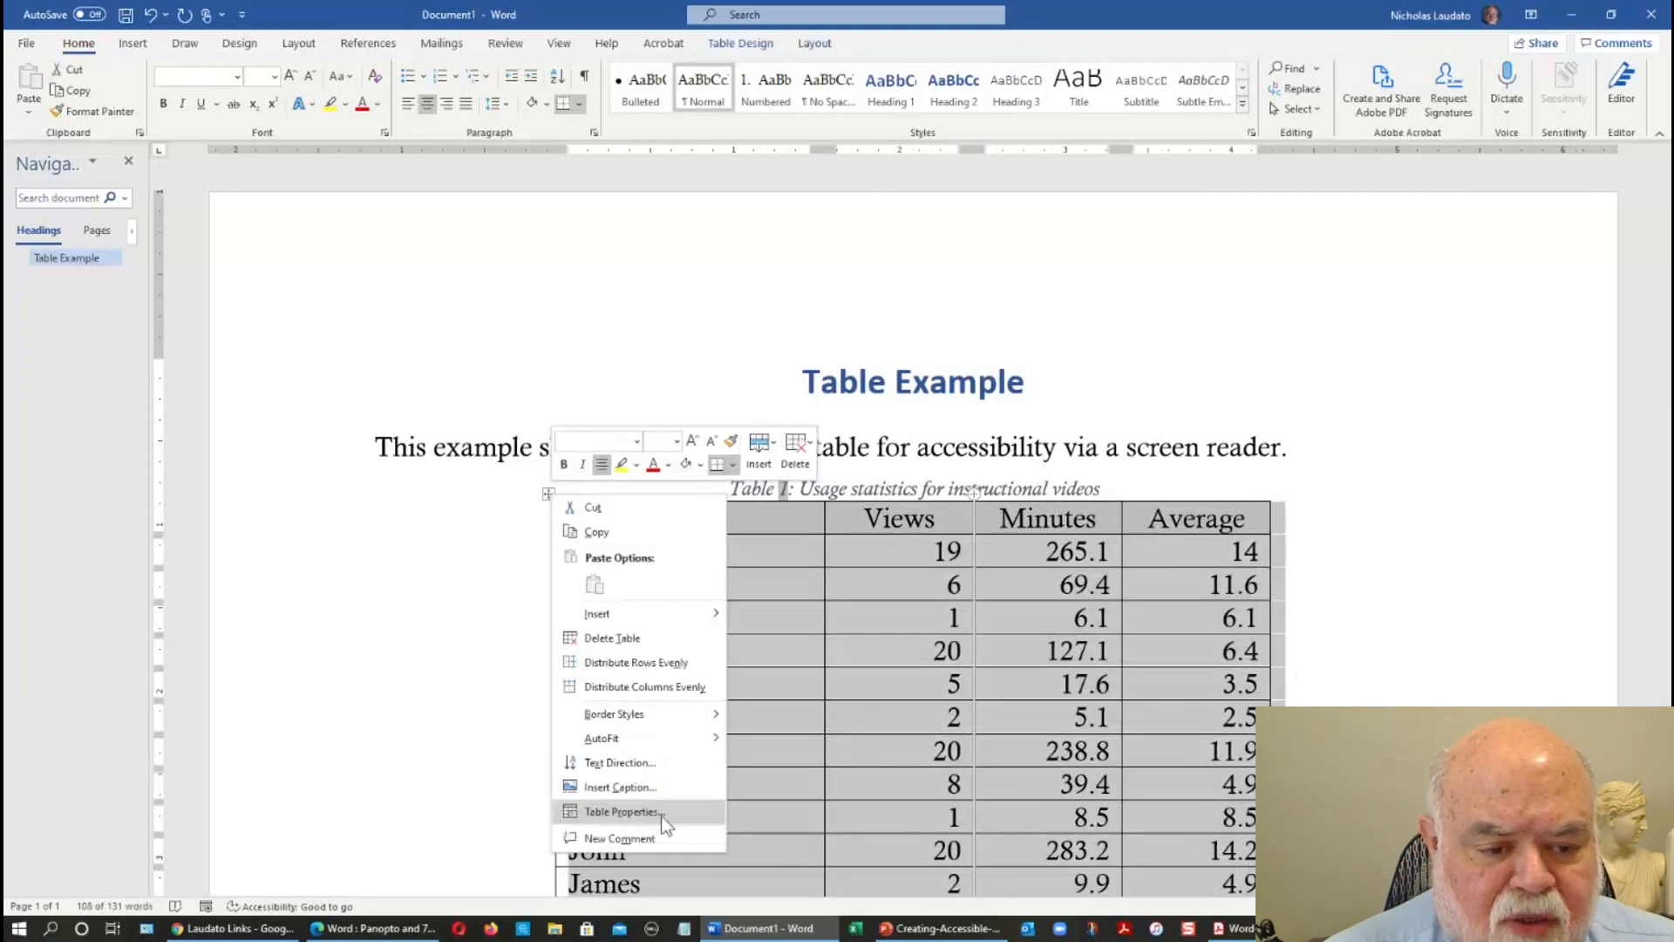
pyautogui.click(621, 811)
pyautogui.click(881, 297)
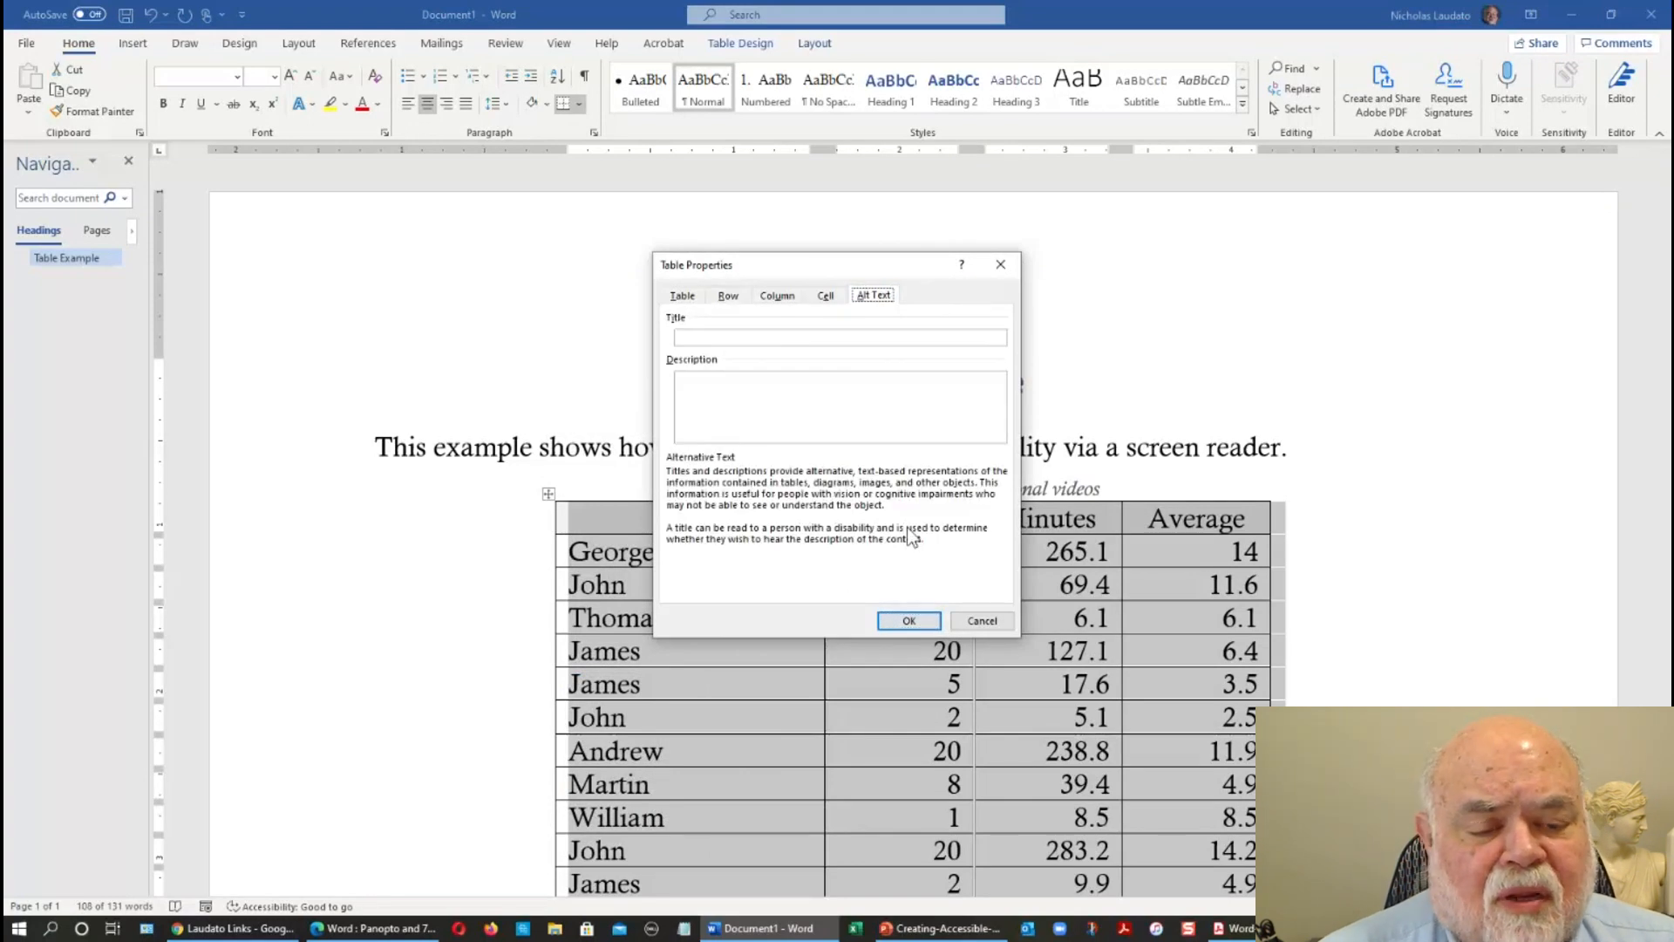
pyautogui.click(720, 339)
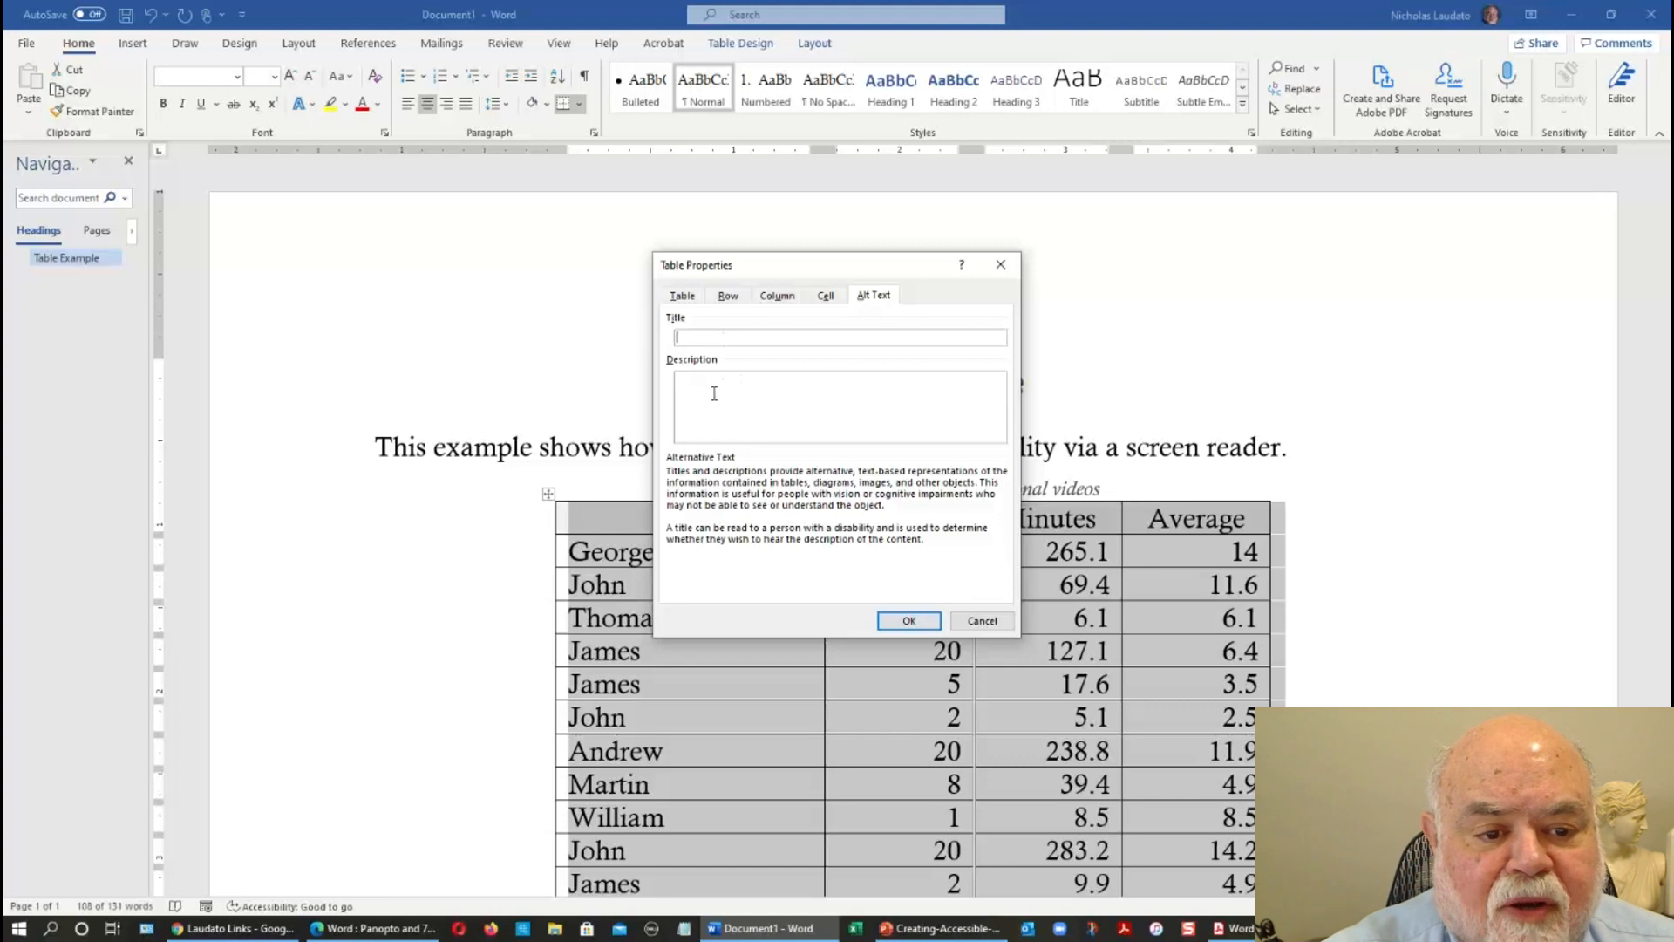
pyautogui.click(972, 618)
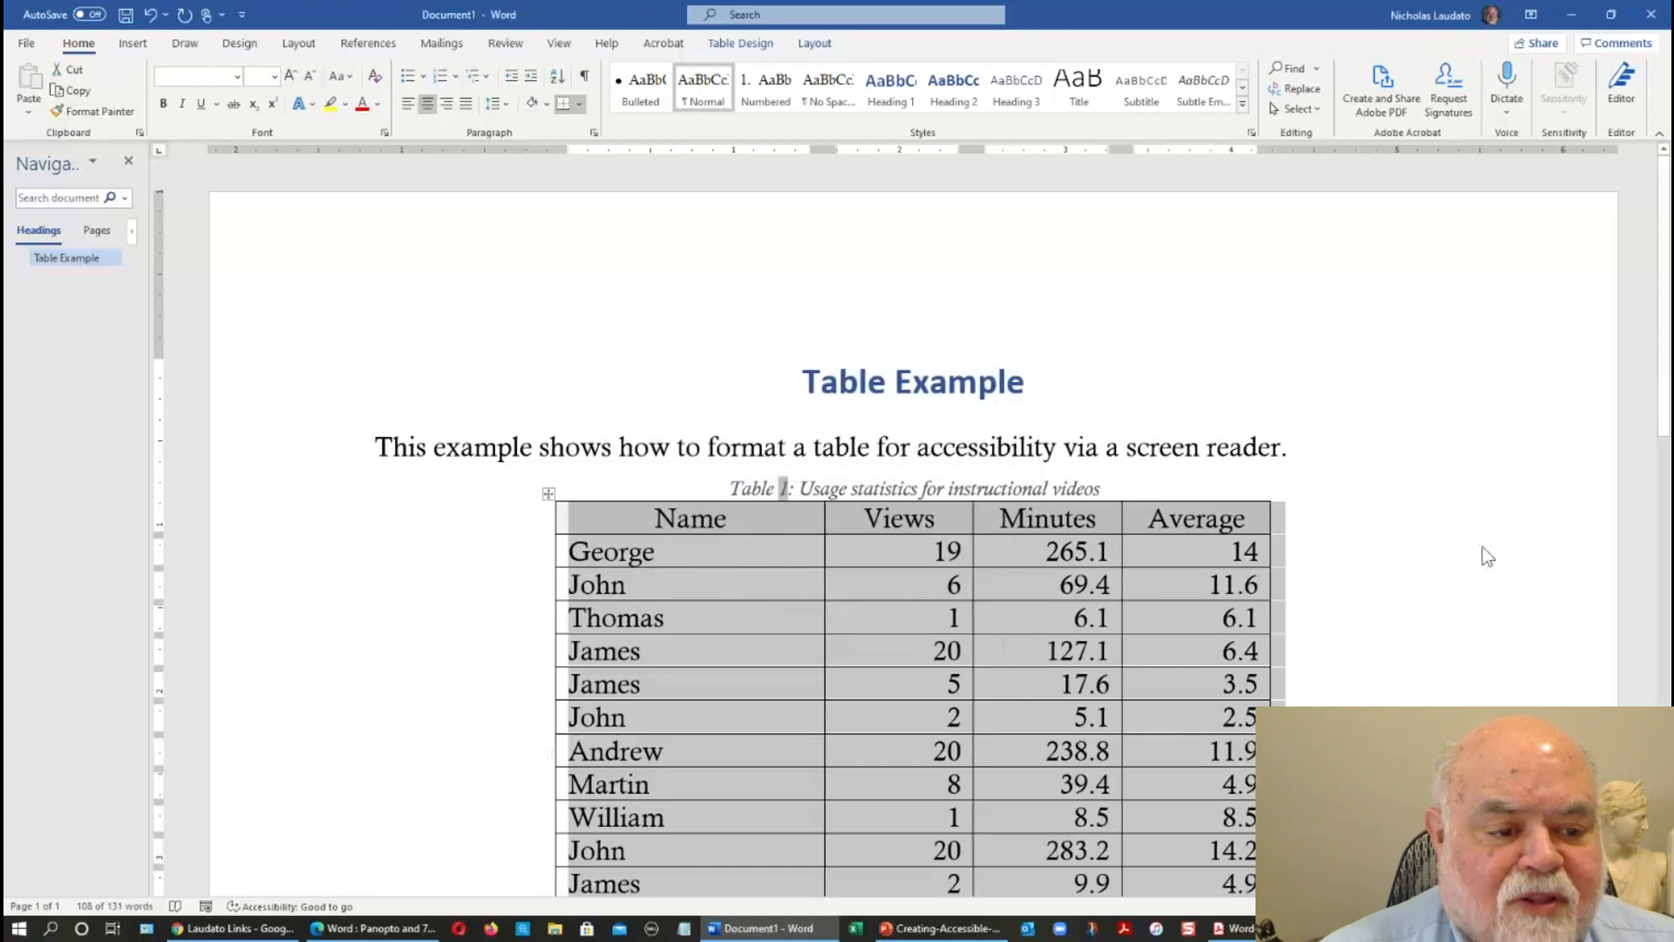
pyautogui.click(1438, 409)
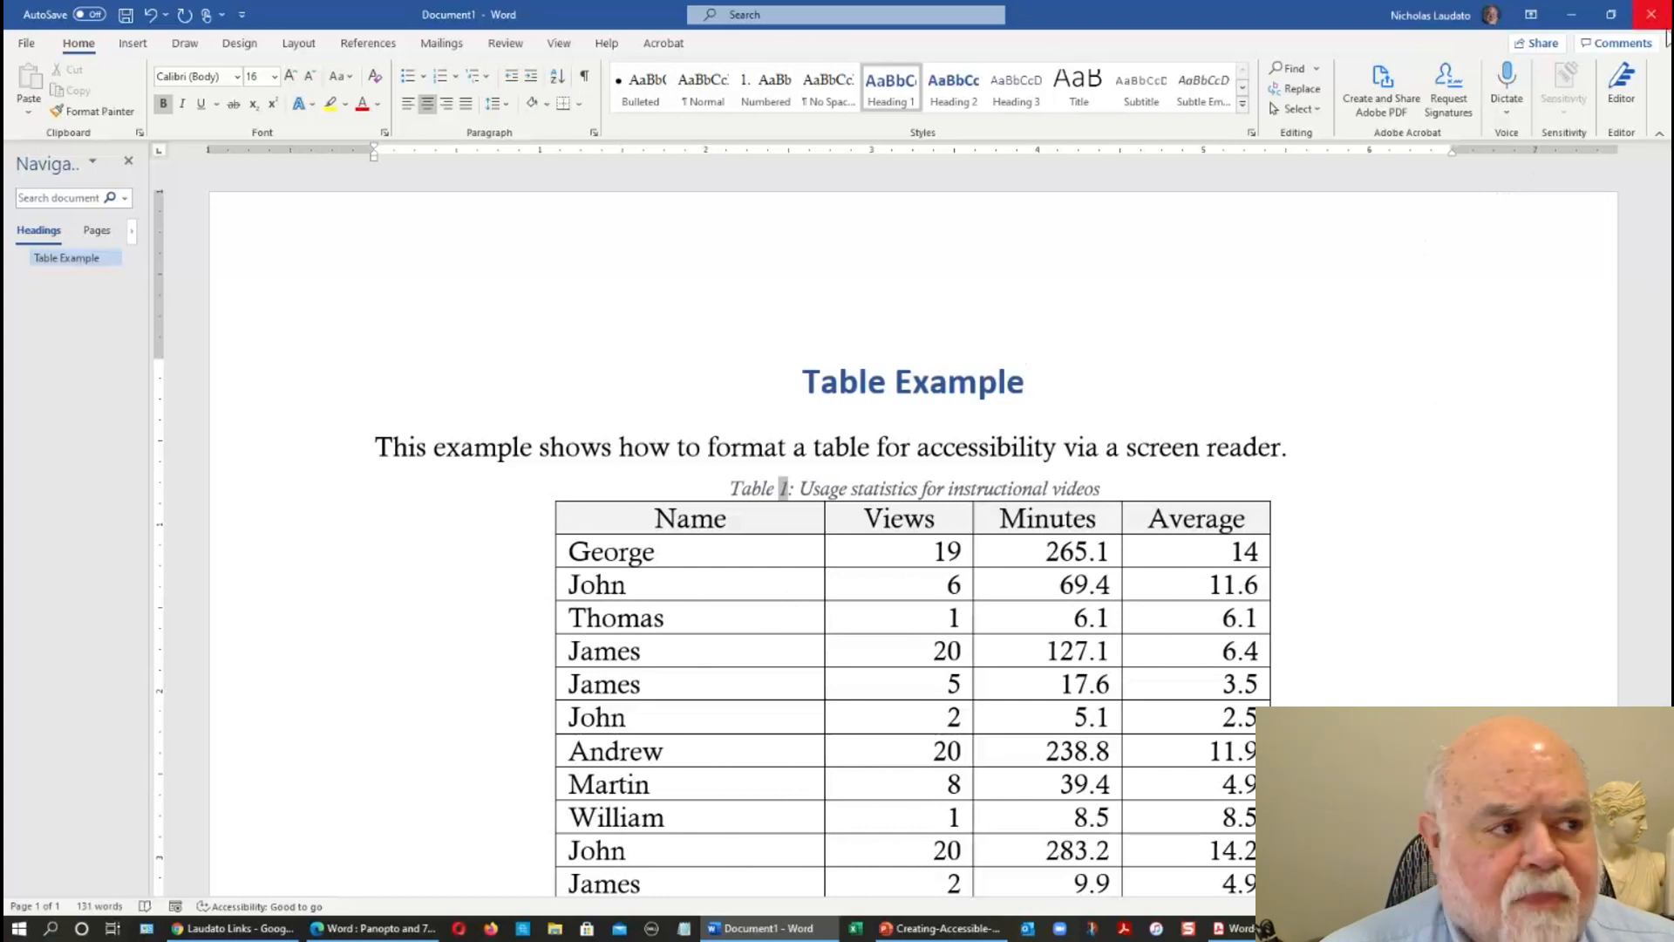
# Switch to Acrobat and review the Using-Tables-to-Format-Content PDF, including the alternative text of its first photo.
pyautogui.click(1572, 20)
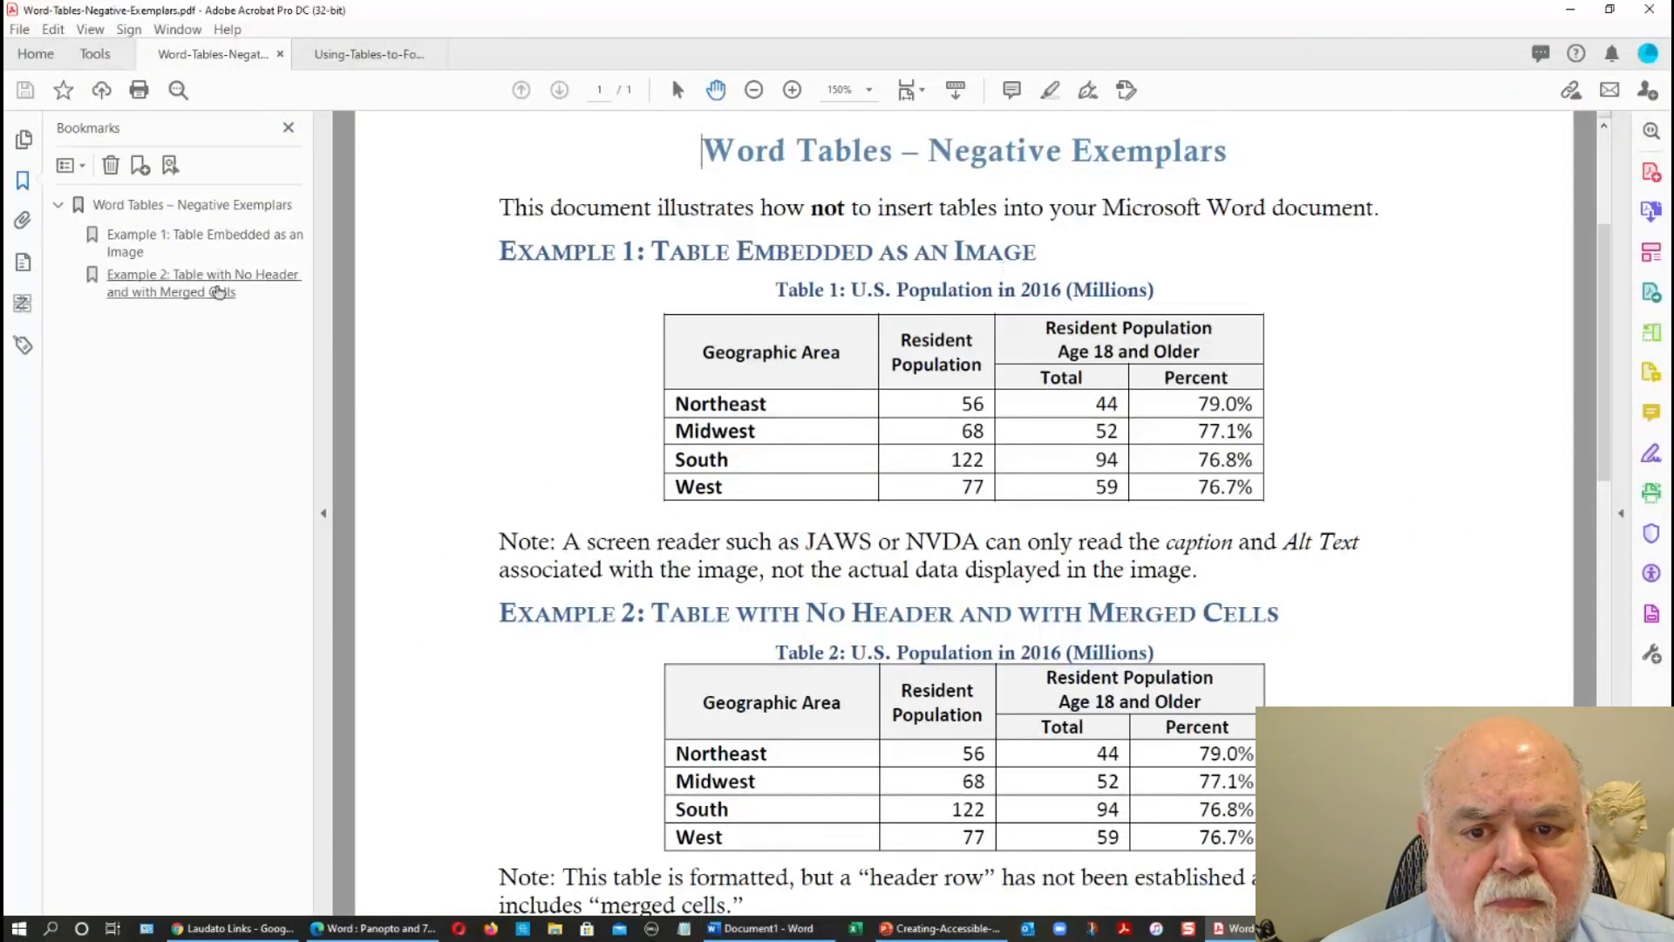
pyautogui.click(326, 70)
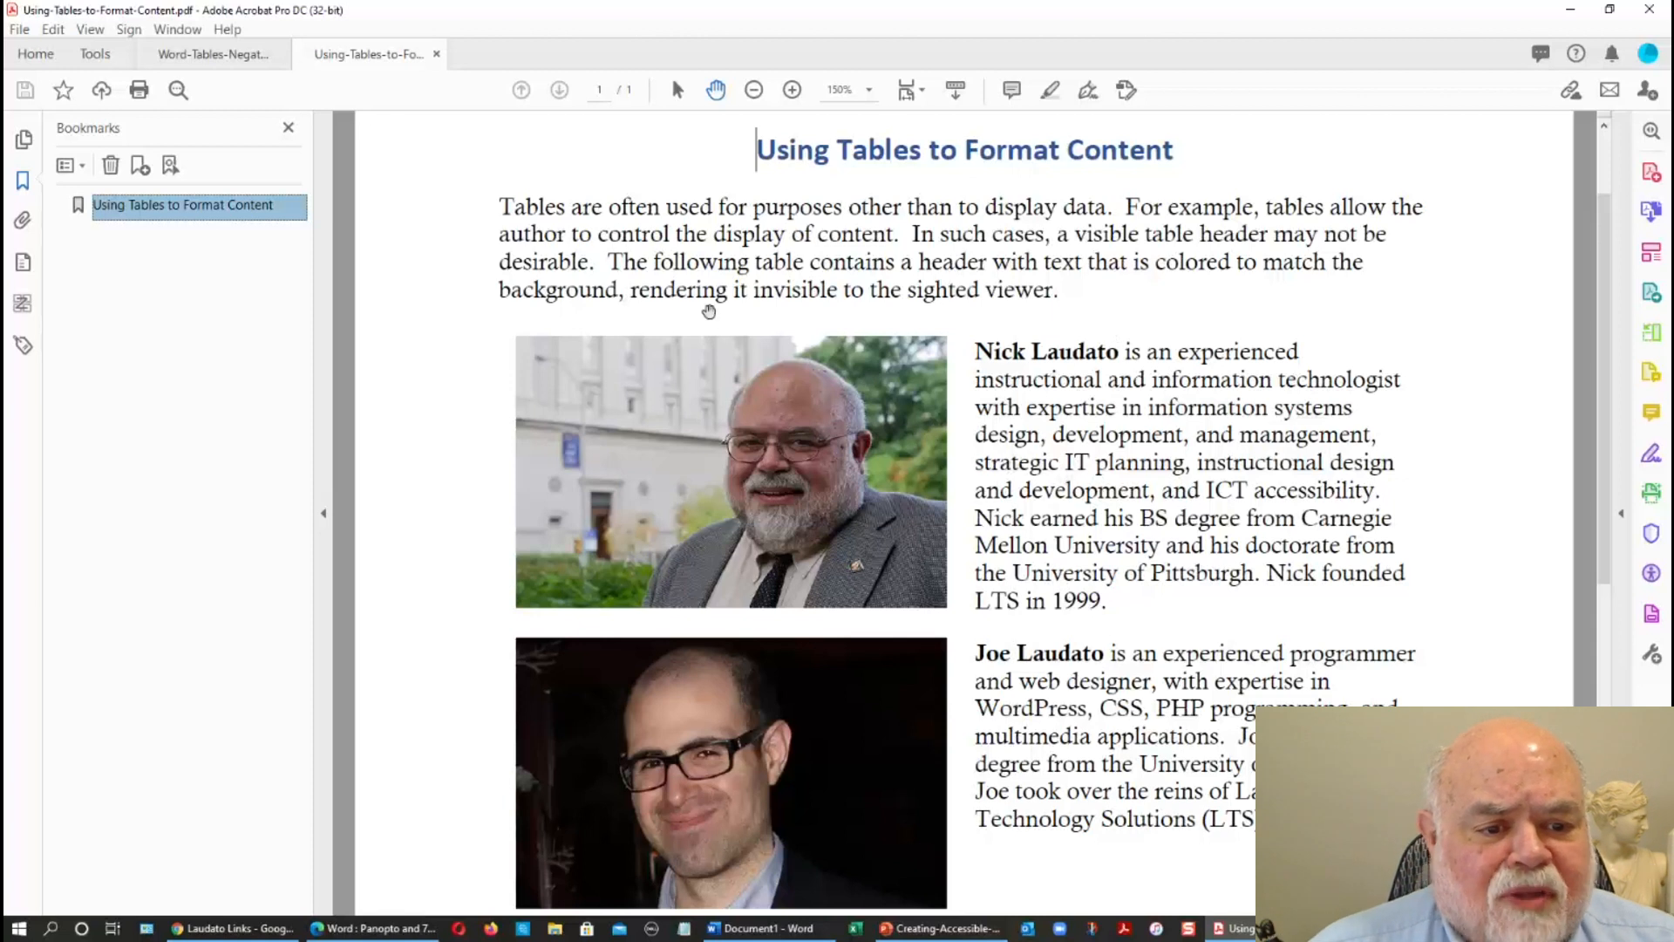
pyautogui.moveTo(768, 758)
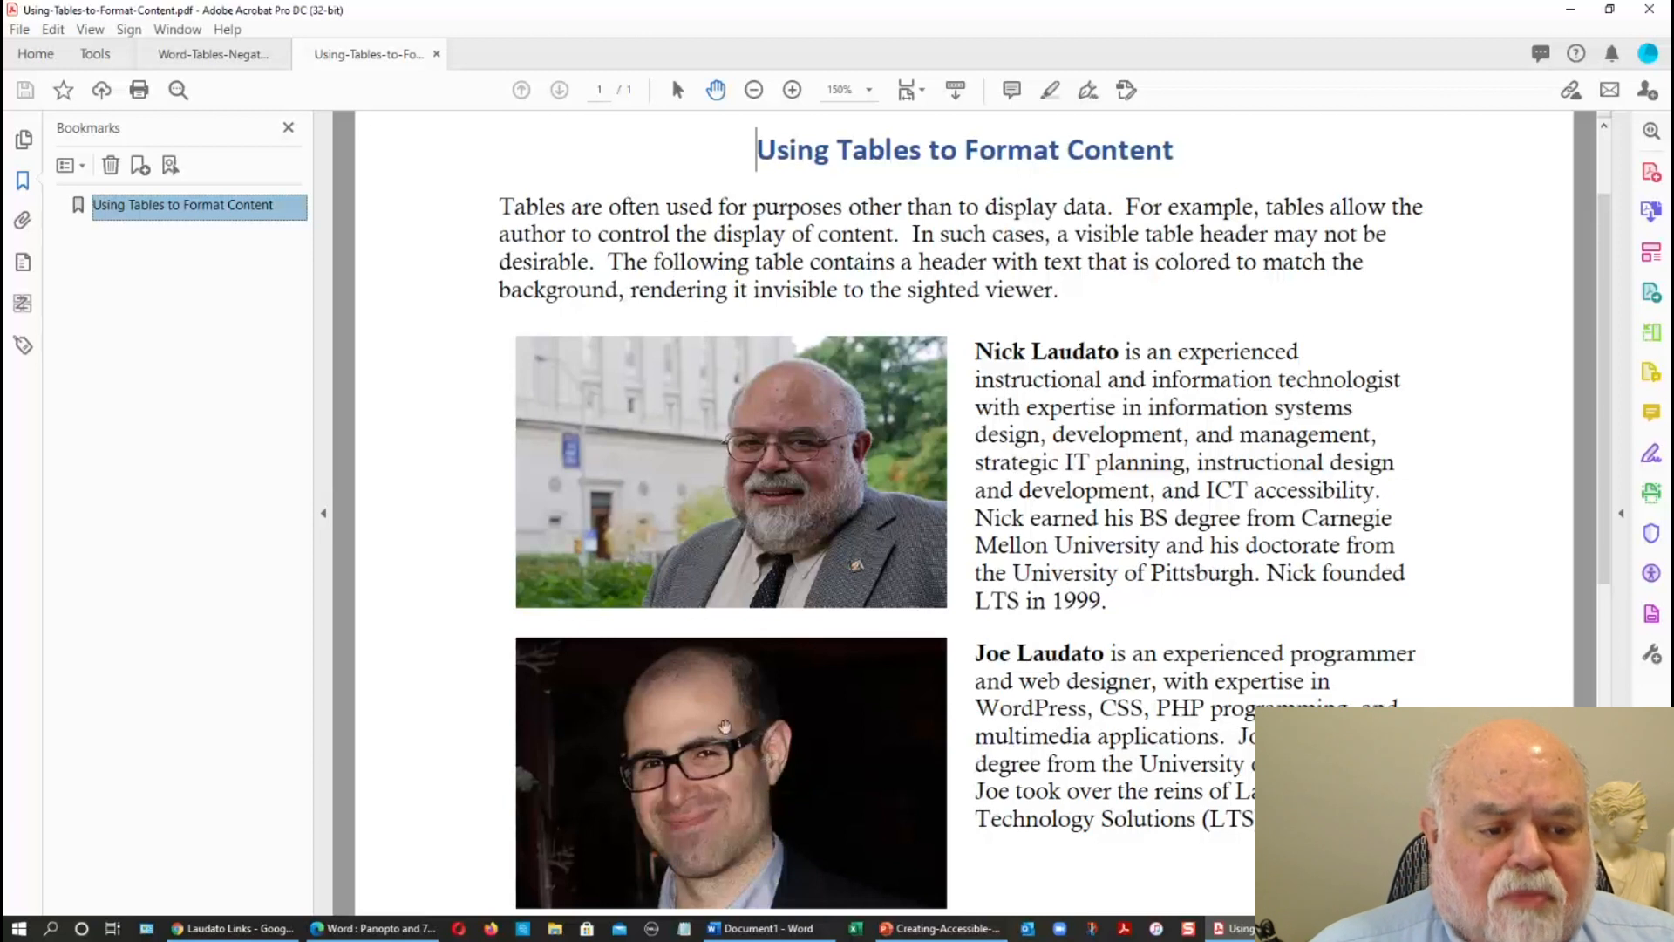
pyautogui.scroll(-2, 1094, 590)
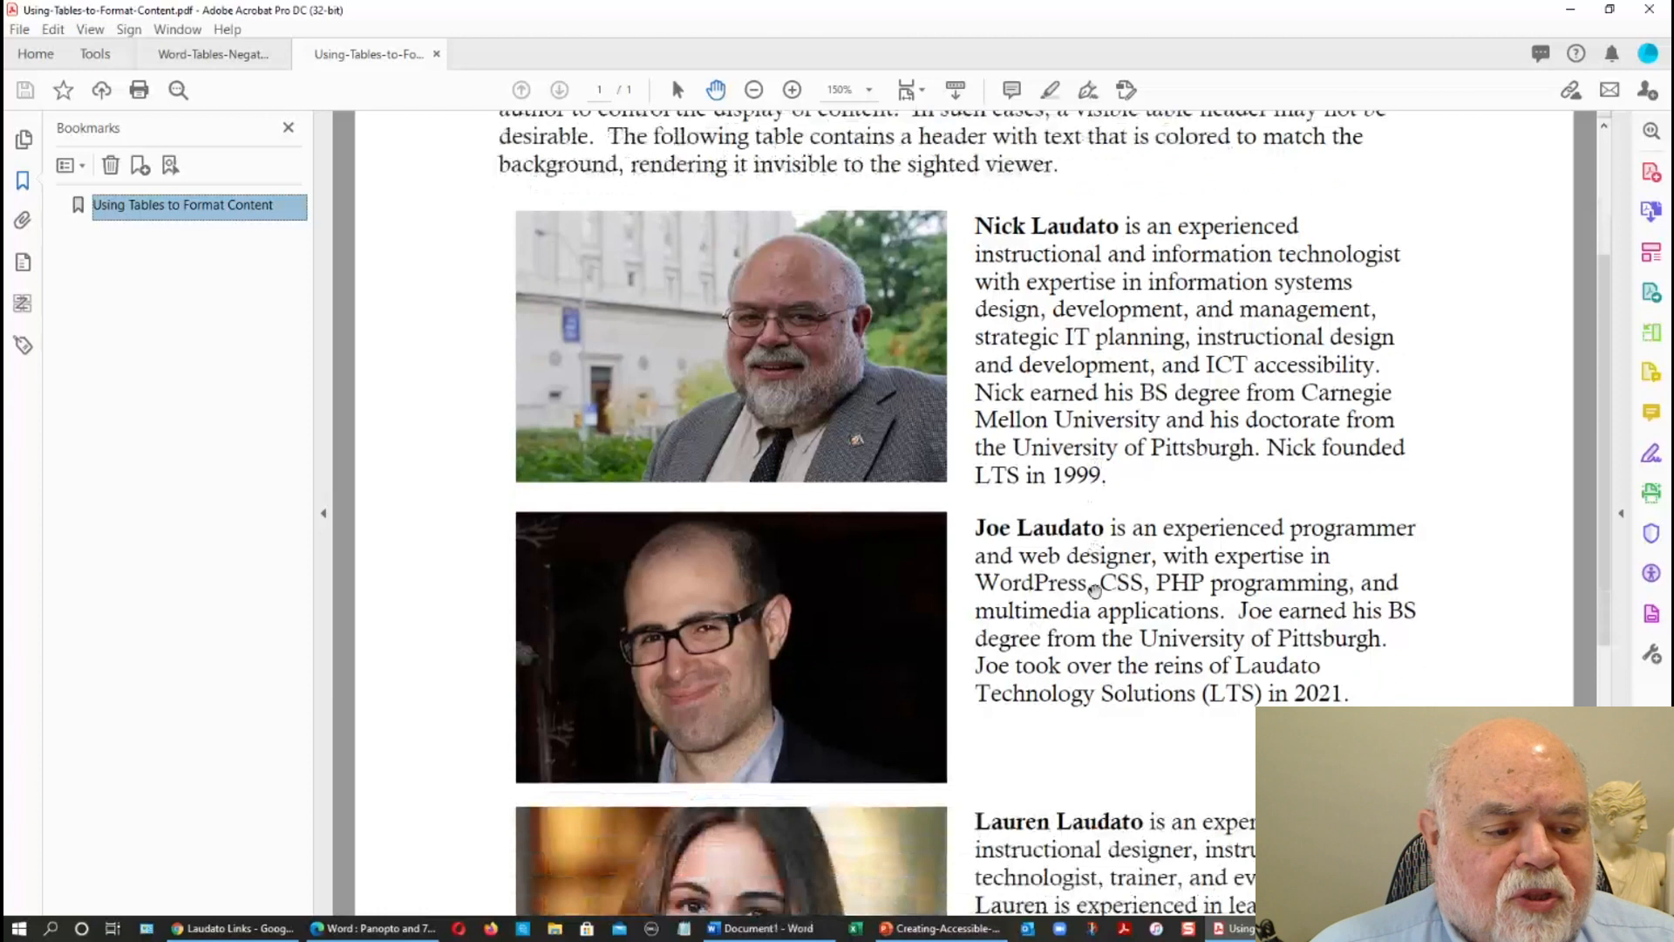
pyautogui.scroll(-4, 1084, 551)
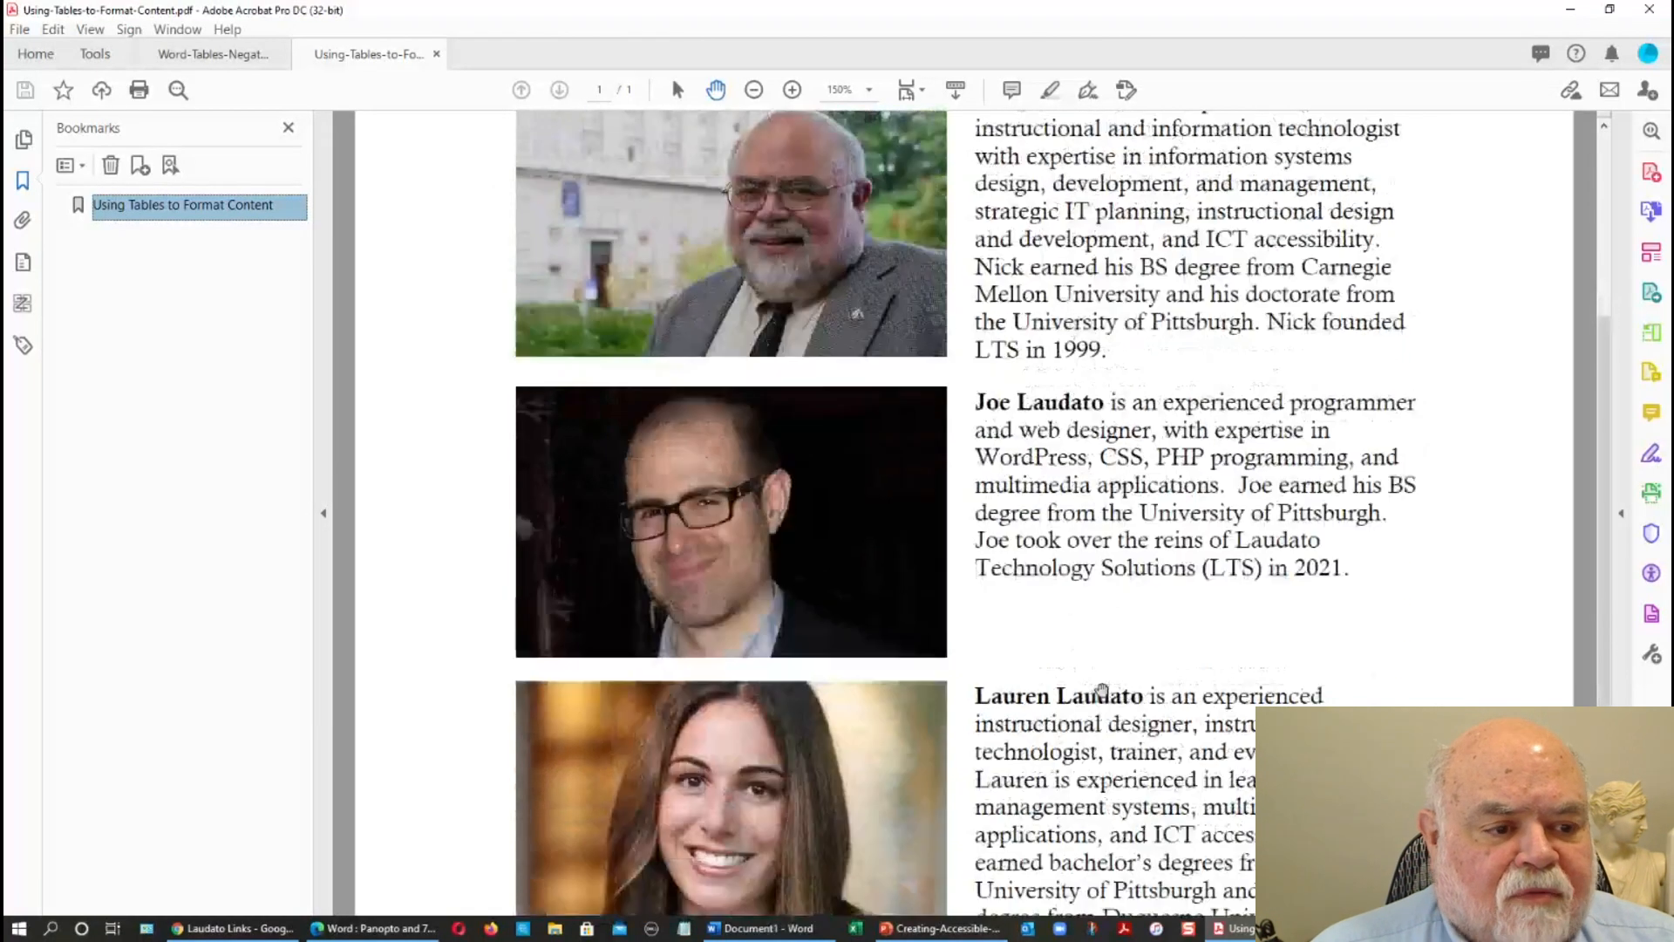
pyautogui.scroll(4, 1102, 691)
pyautogui.scroll(3, 1102, 692)
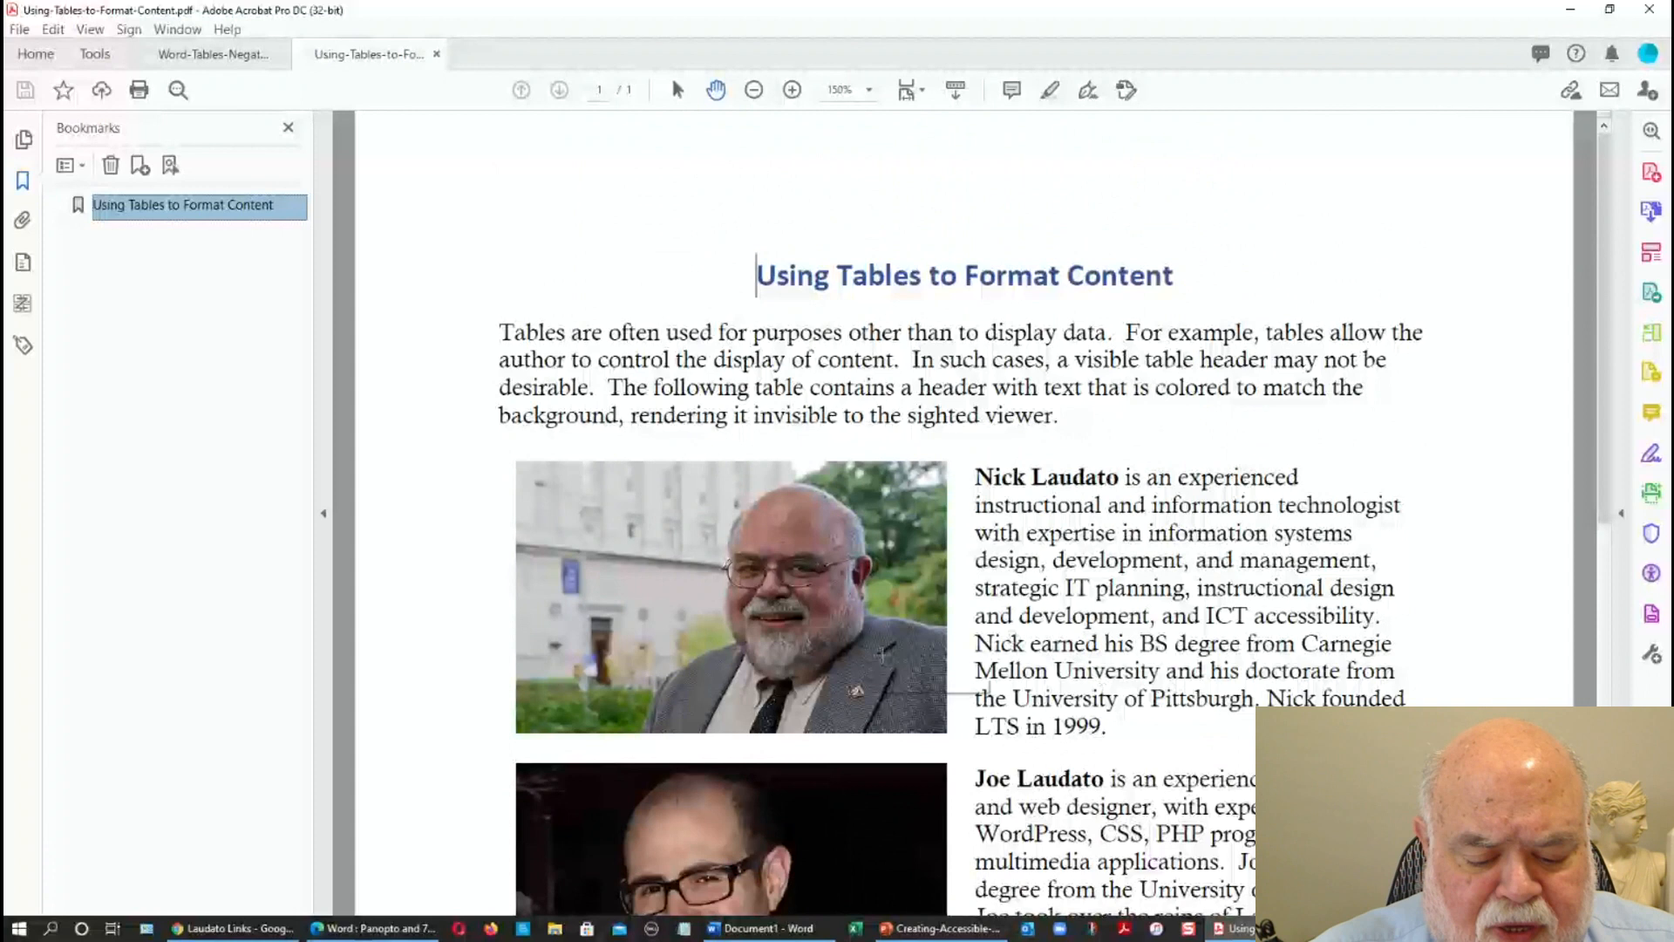
pyautogui.moveTo(881, 654)
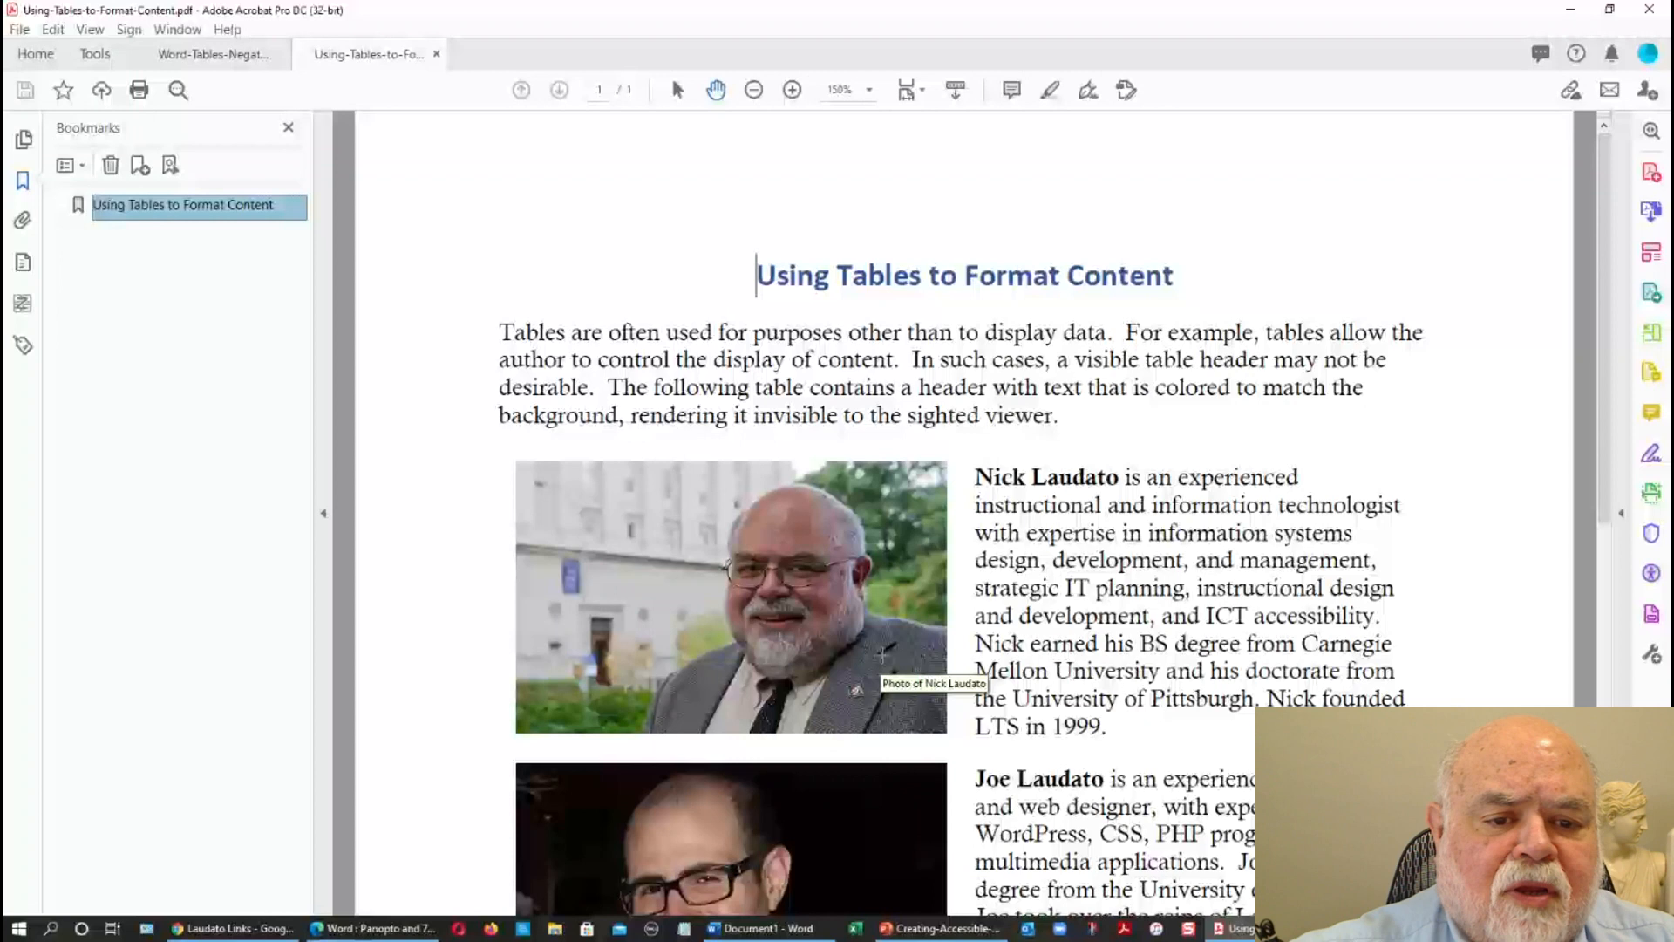
# Start the NVDA screen reader to hear the Using-Tables-to-Format-Content PDF read aloud.
pyautogui.hotkey('alt', 'Tab')
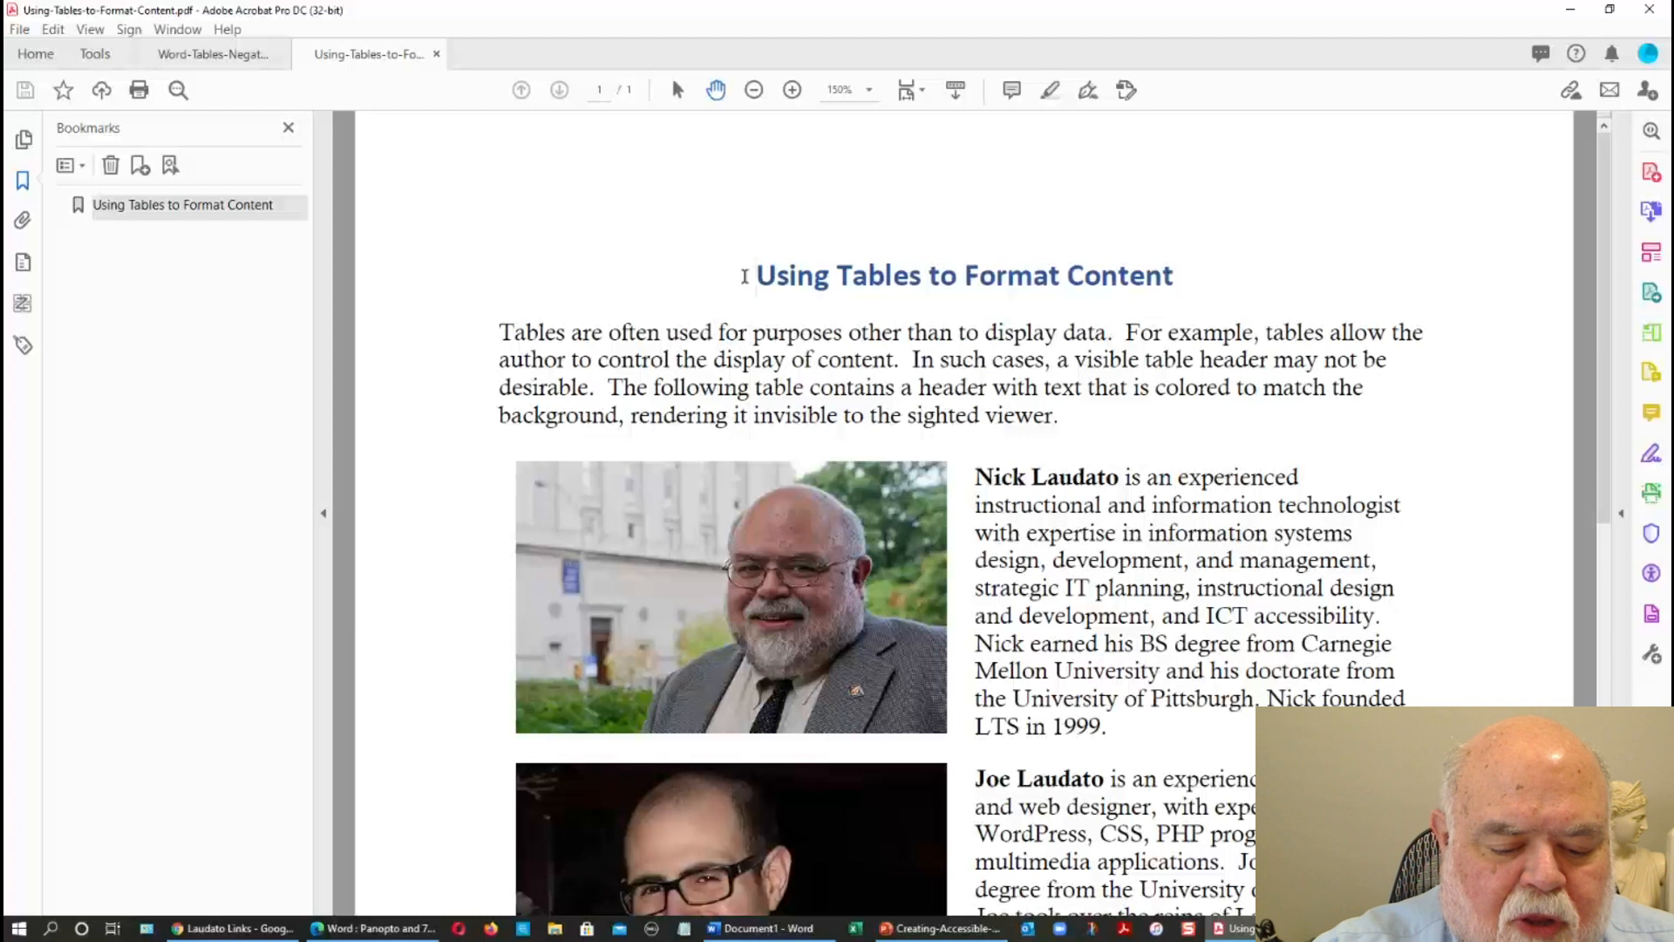
pyautogui.hotkey('ctrl', 'alt', 'n')
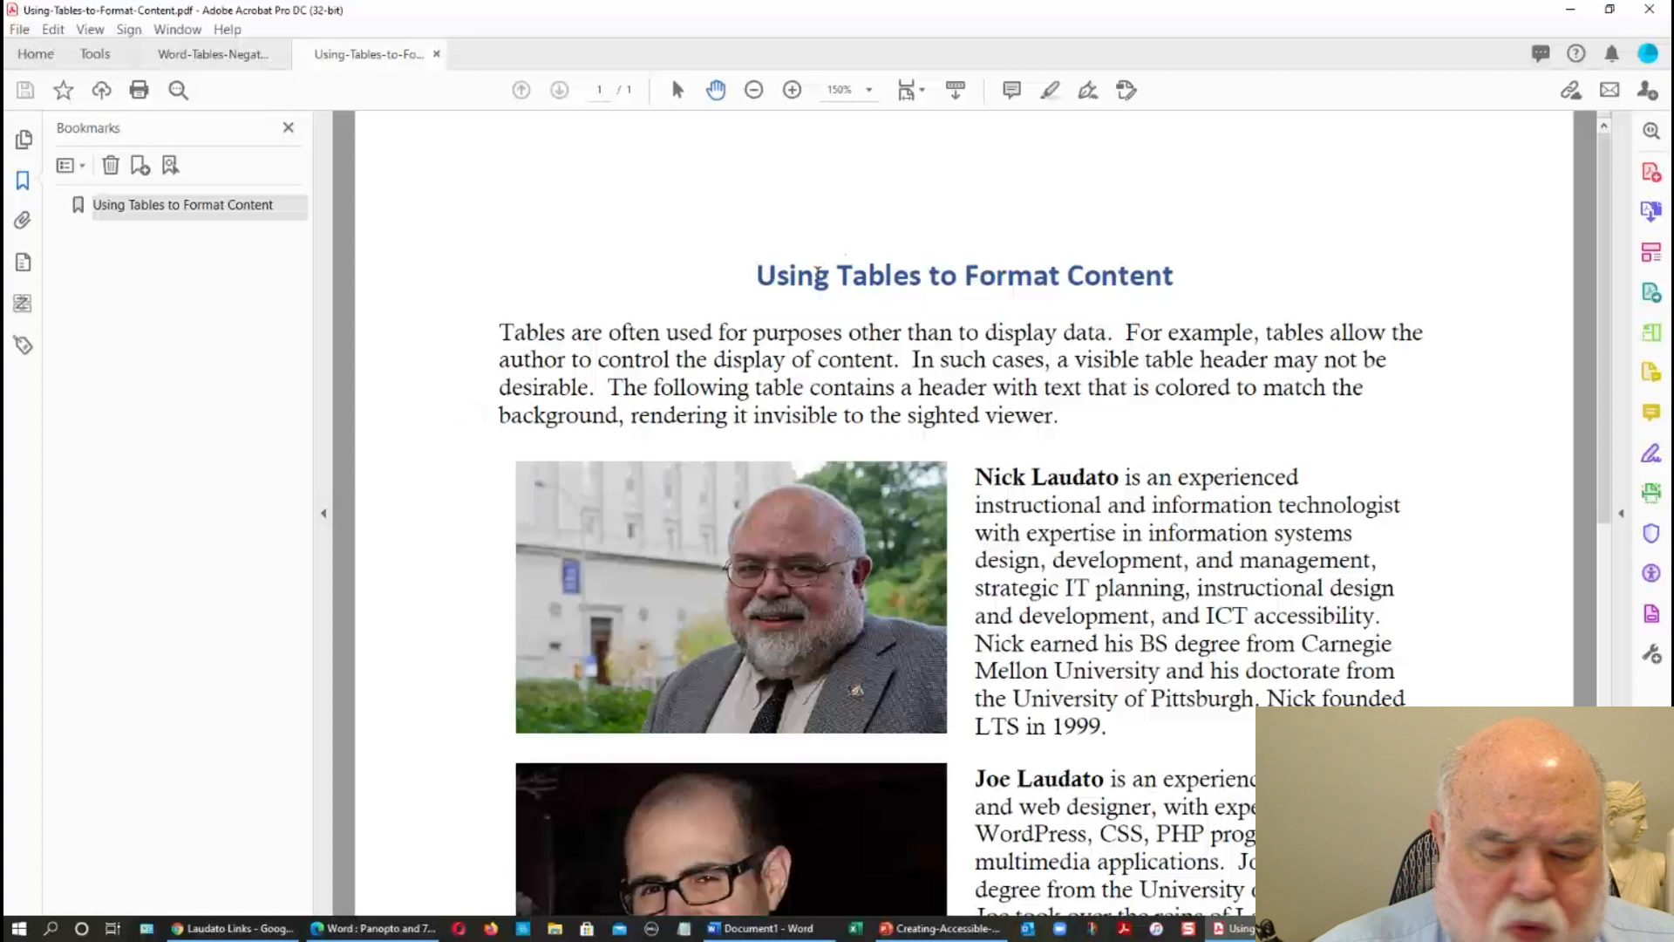
# Switch to the PowerPoint slide show and advance to the "Summary of Part 5 - Tables" slide.
pyautogui.hotkey('alt', 'Tab')
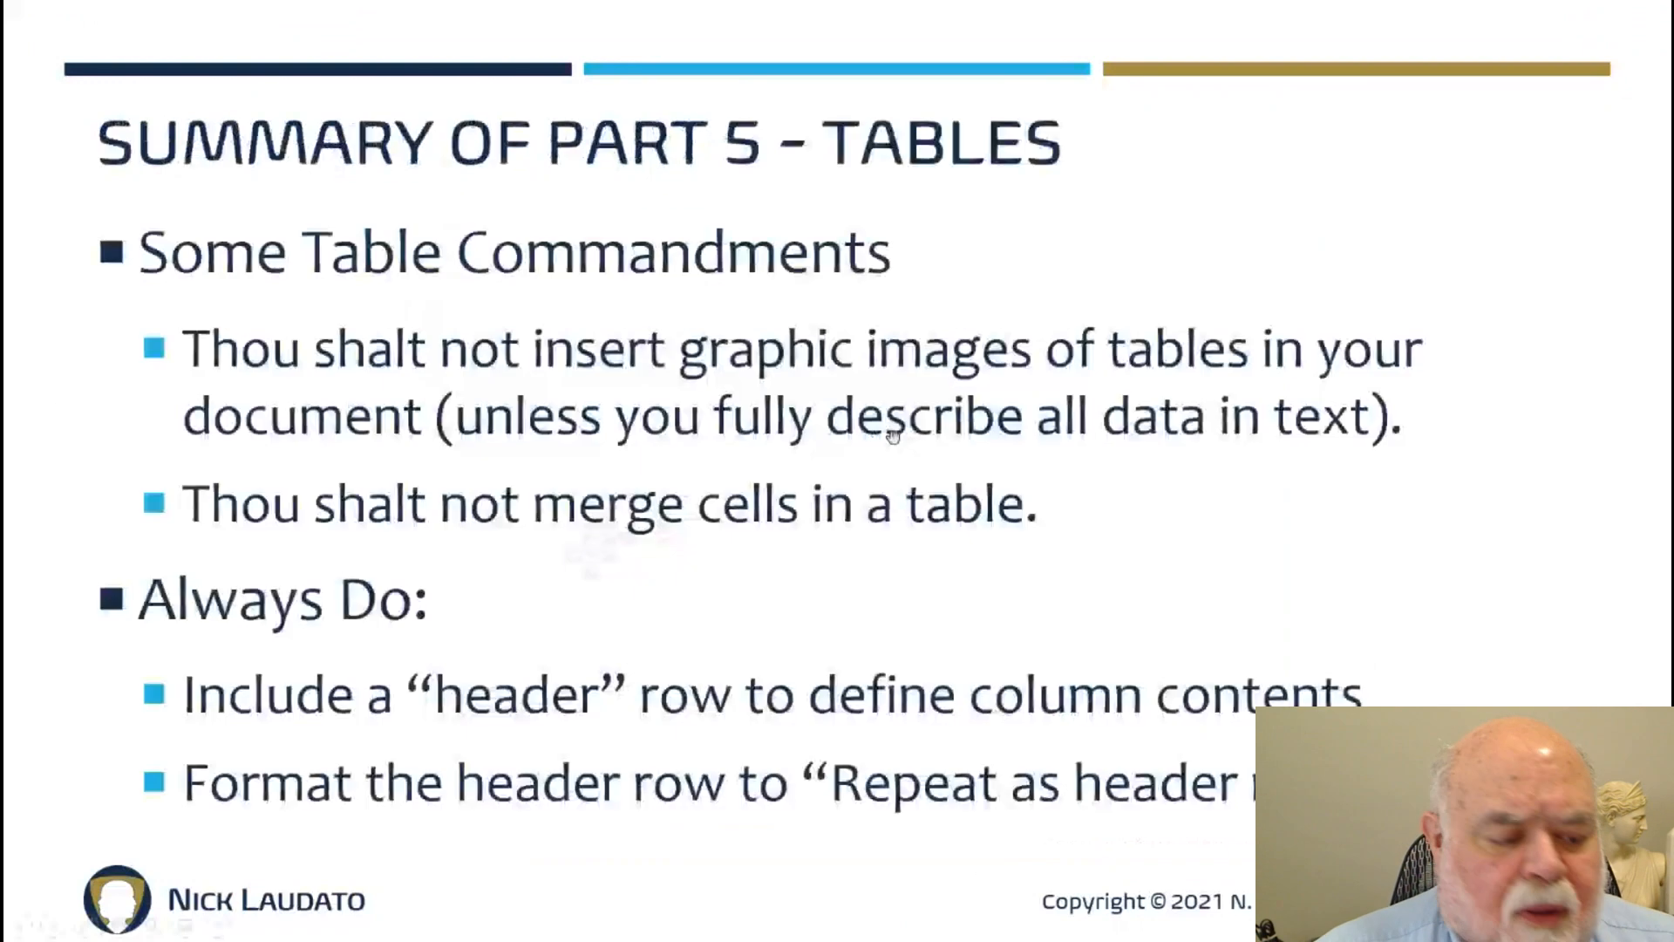
pyautogui.click(893, 436)
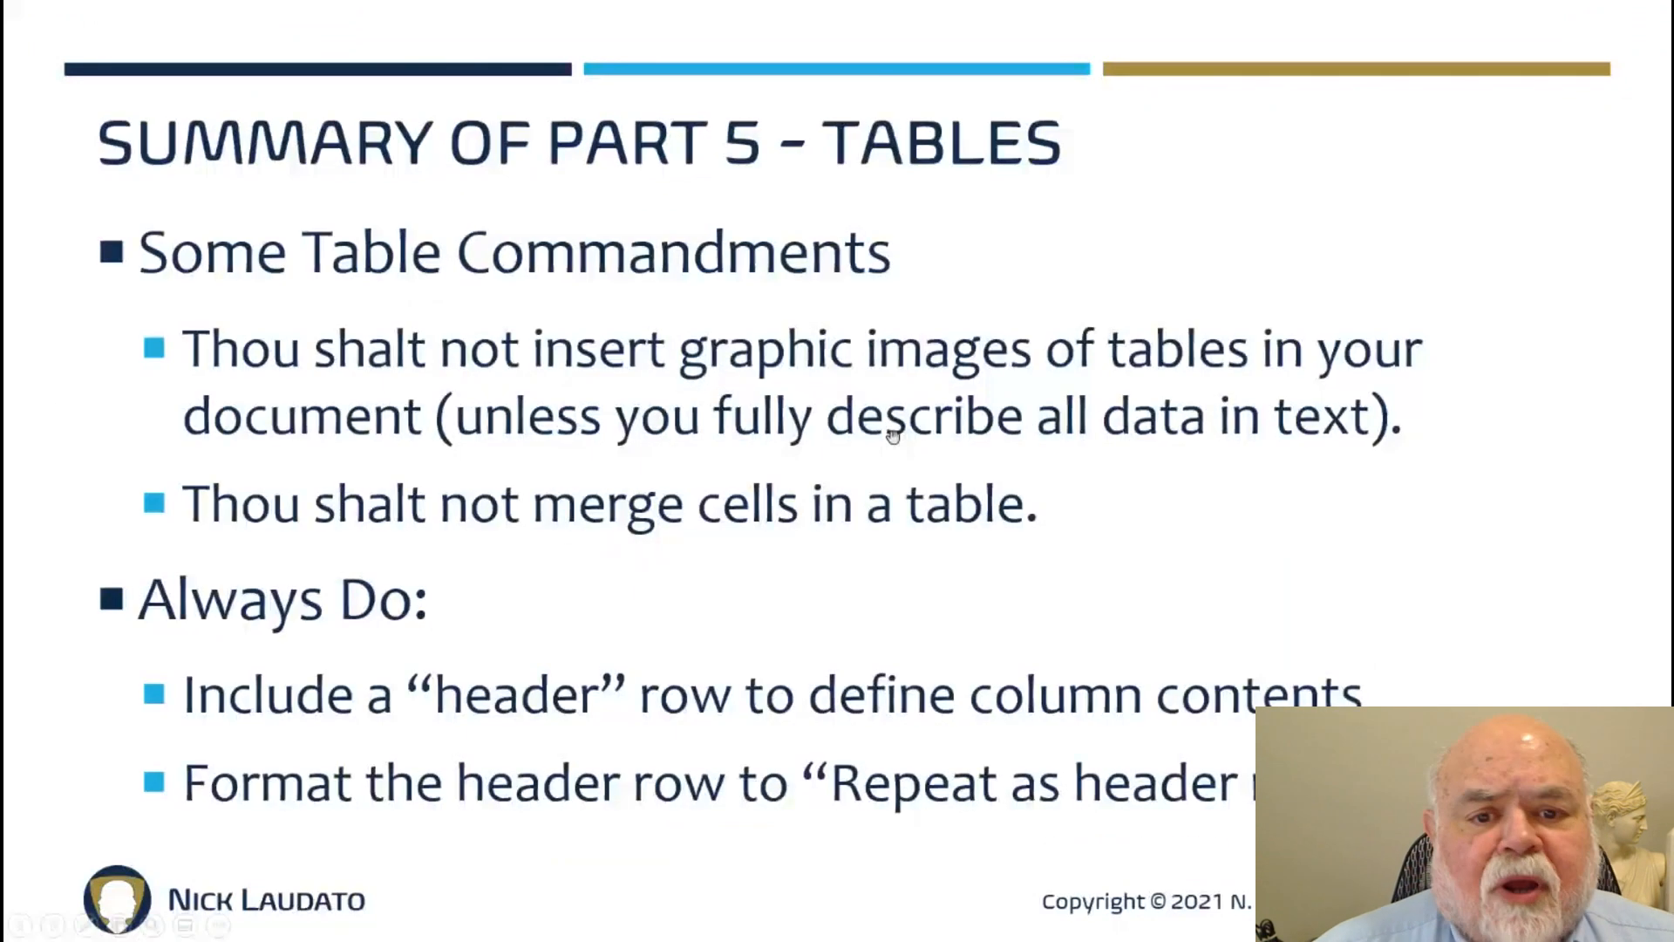